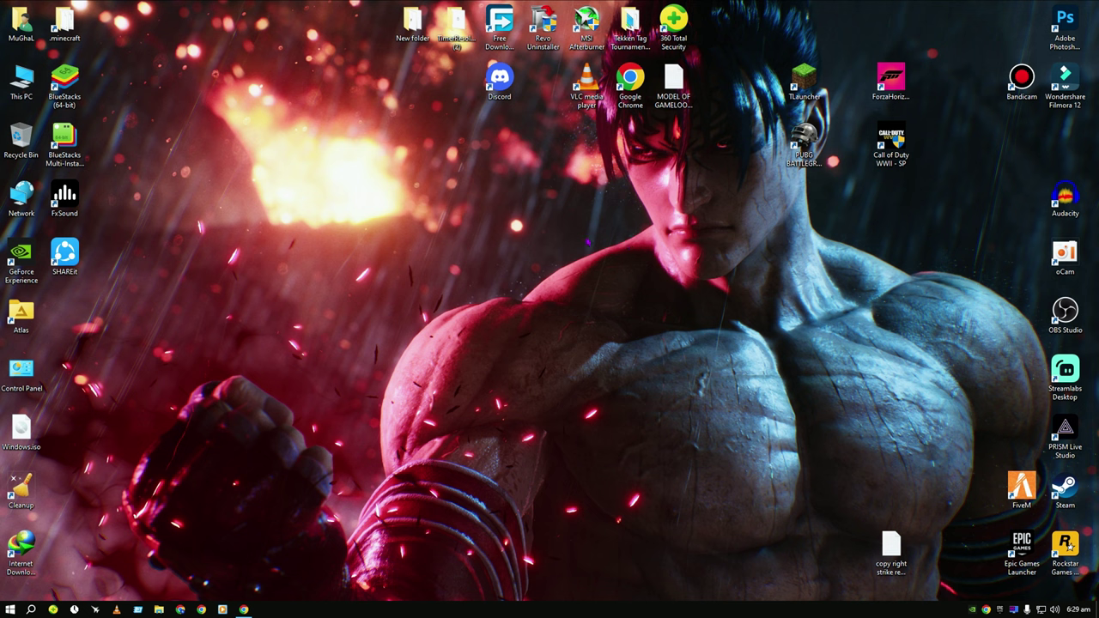
Step: Switch to the browser window showing gameloop.com and start the GameLoop emulator download
{"action": "mouse_move", "coordinate": [242, 604]}
{"action": "left_click", "coordinate": [268, 525]}
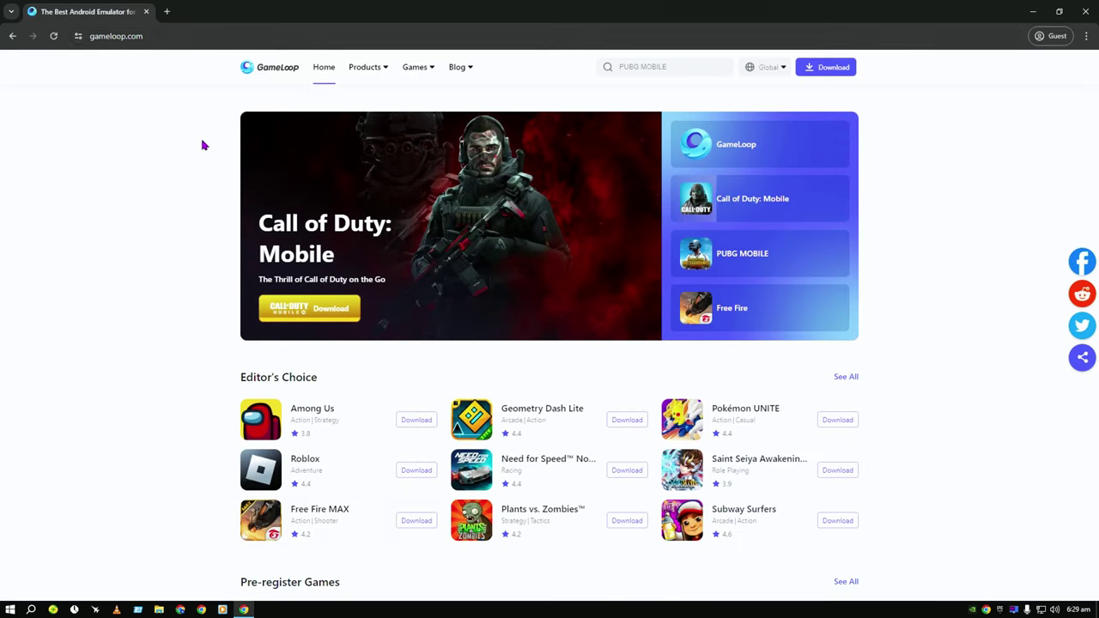
{"action": "left_click", "coordinate": [728, 155]}
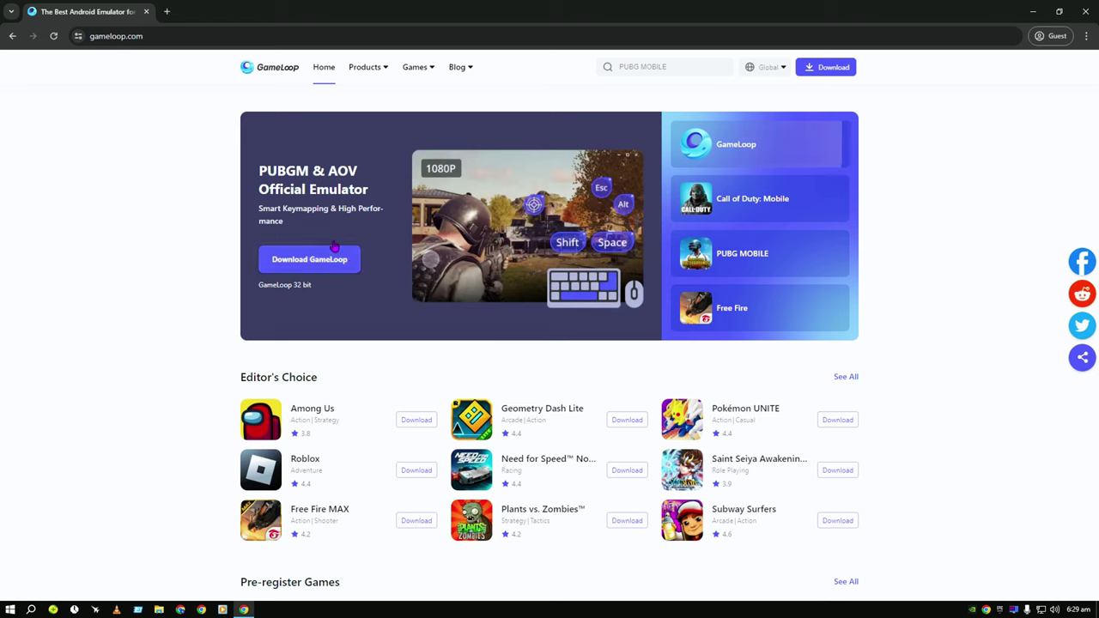
{"action": "left_click", "coordinate": [735, 154]}
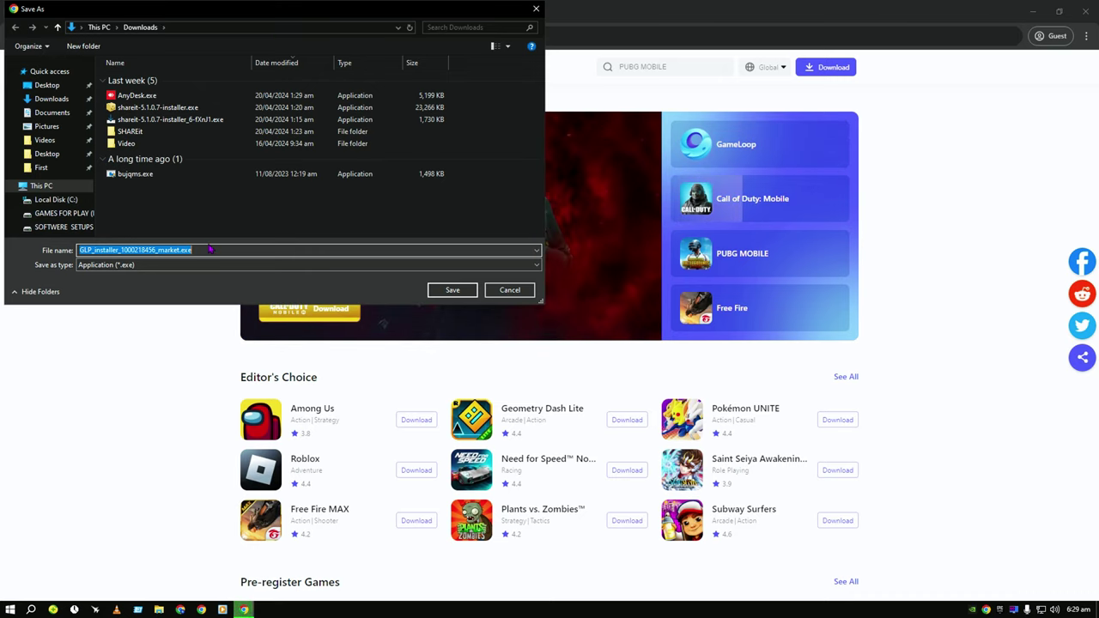
Step: Save the GameLoop installer in the Downloads folder as Gpm and close the browser
{"action": "type", "text": "1"}
{"action": "key", "text": "BackSpace"}
{"action": "type", "text": "G"}
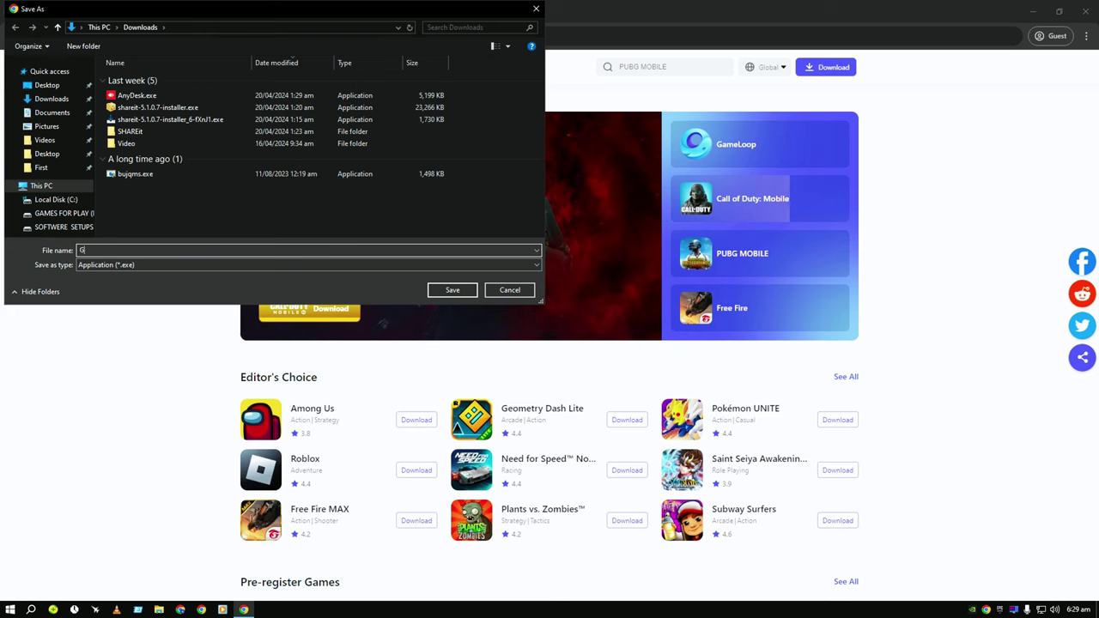
{"action": "type", "text": "pm"}
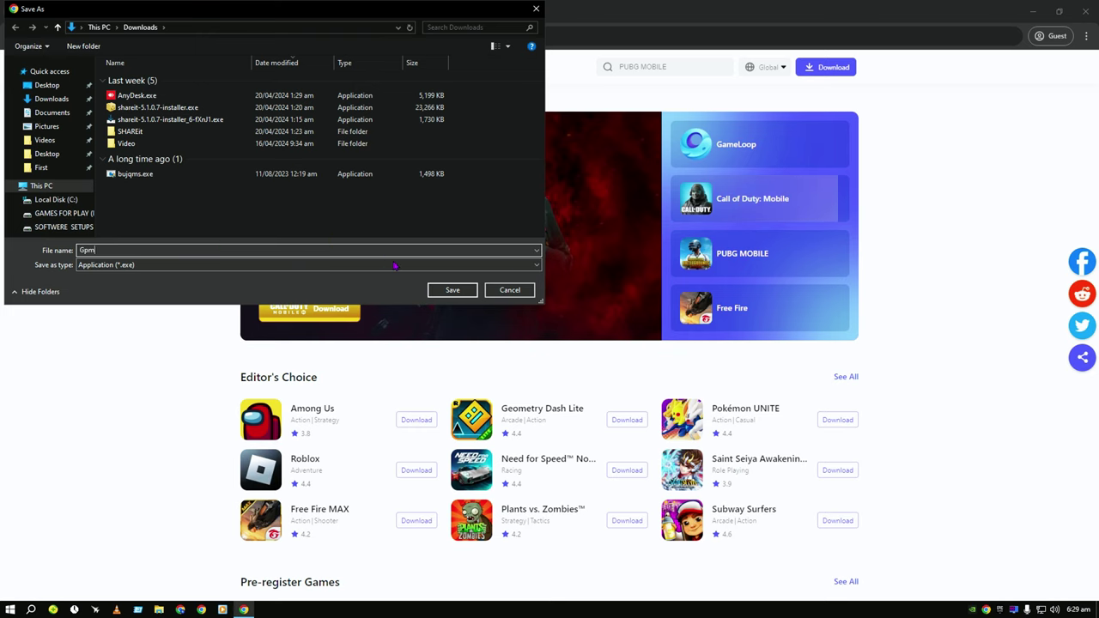
{"action": "left_click", "coordinate": [454, 293]}
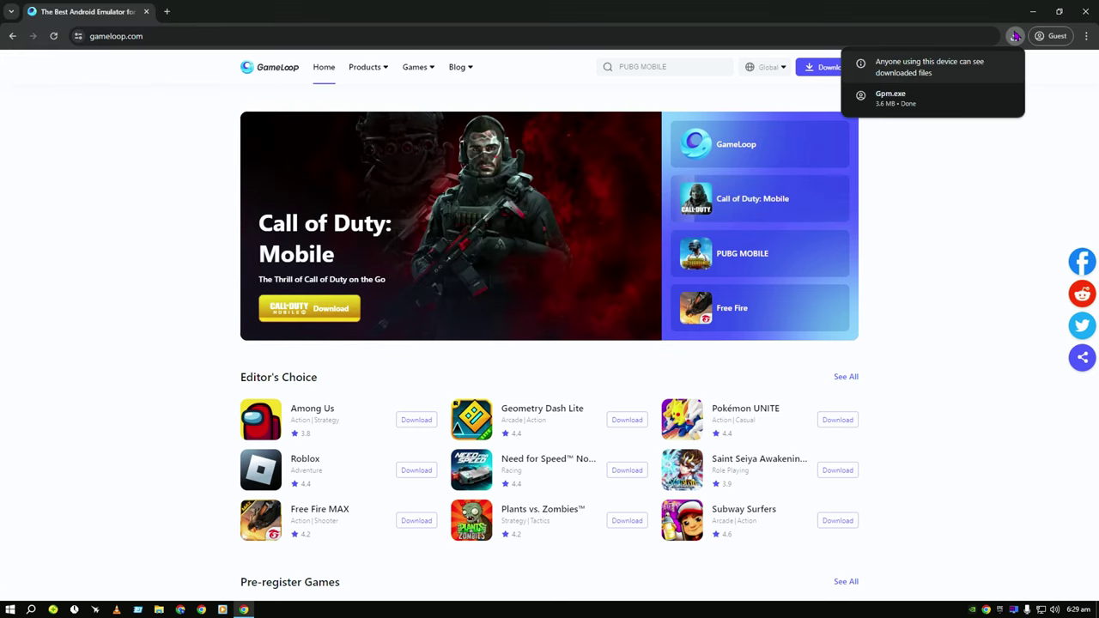
{"action": "left_click", "coordinate": [1086, 11]}
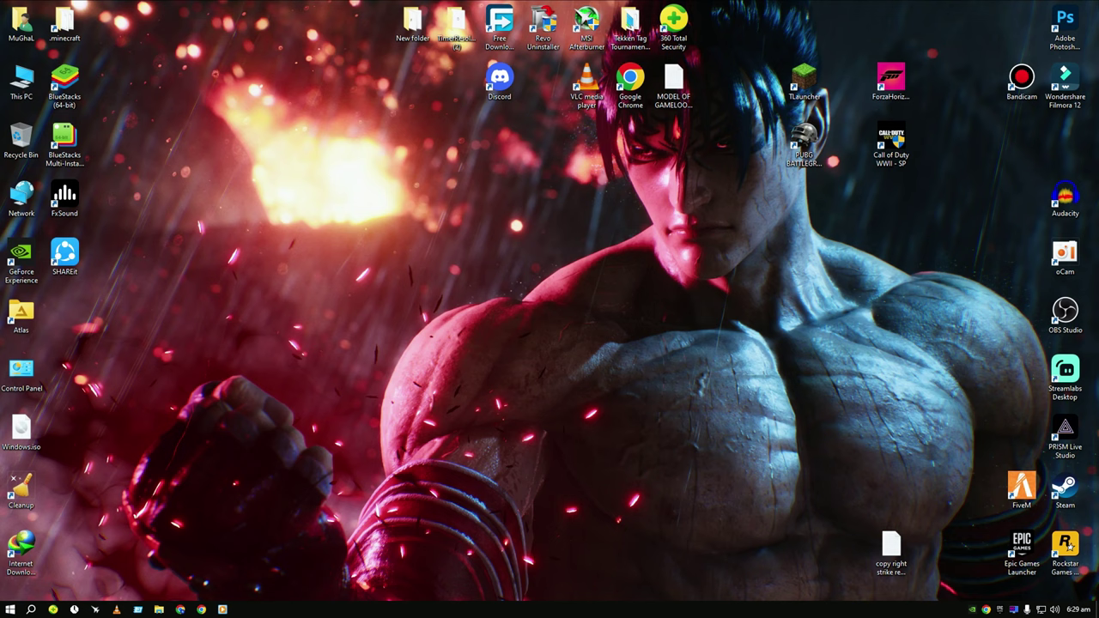
Step: Open This PC and, in the GameLoop installer, browse the SOFTWERE SETUPS (F:) drive for an installation directory
{"action": "double_click", "coordinate": [22, 82]}
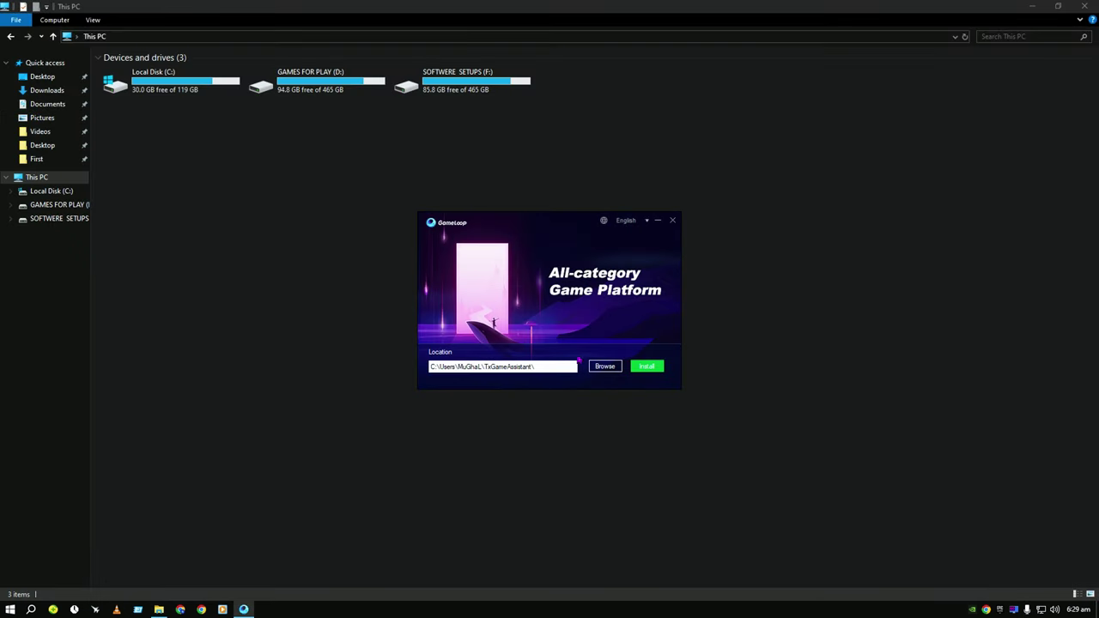
{"action": "left_click", "coordinate": [605, 370]}
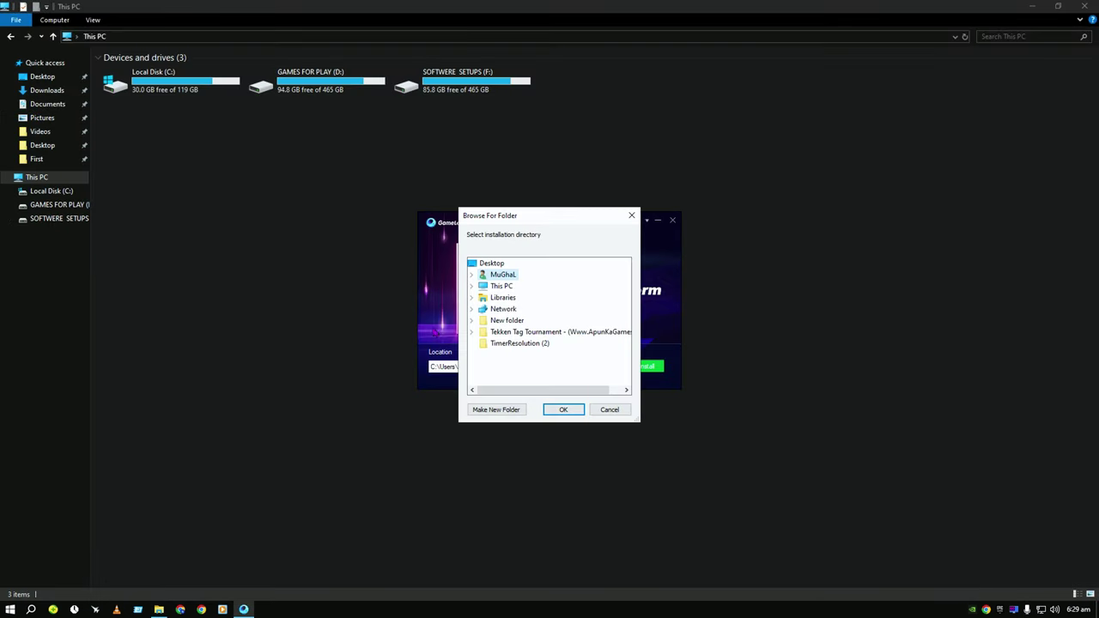
{"action": "left_click", "coordinate": [470, 287]}
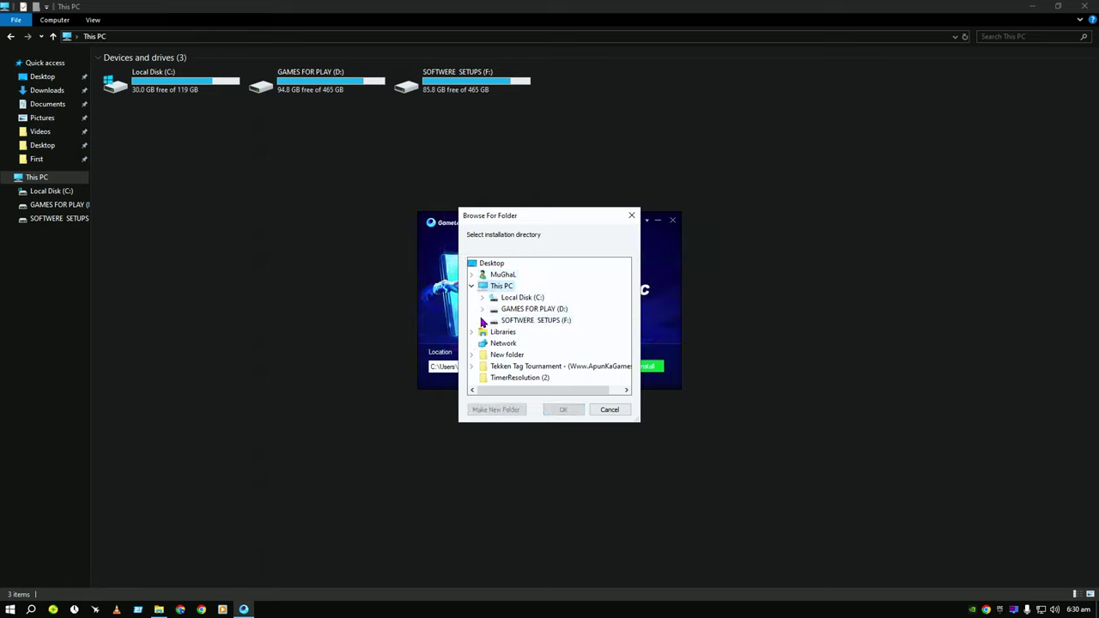
{"action": "double_click", "coordinate": [491, 320]}
{"action": "scroll", "coordinate": [533, 350], "scroll_direction": "down", "scroll_amount": 3}
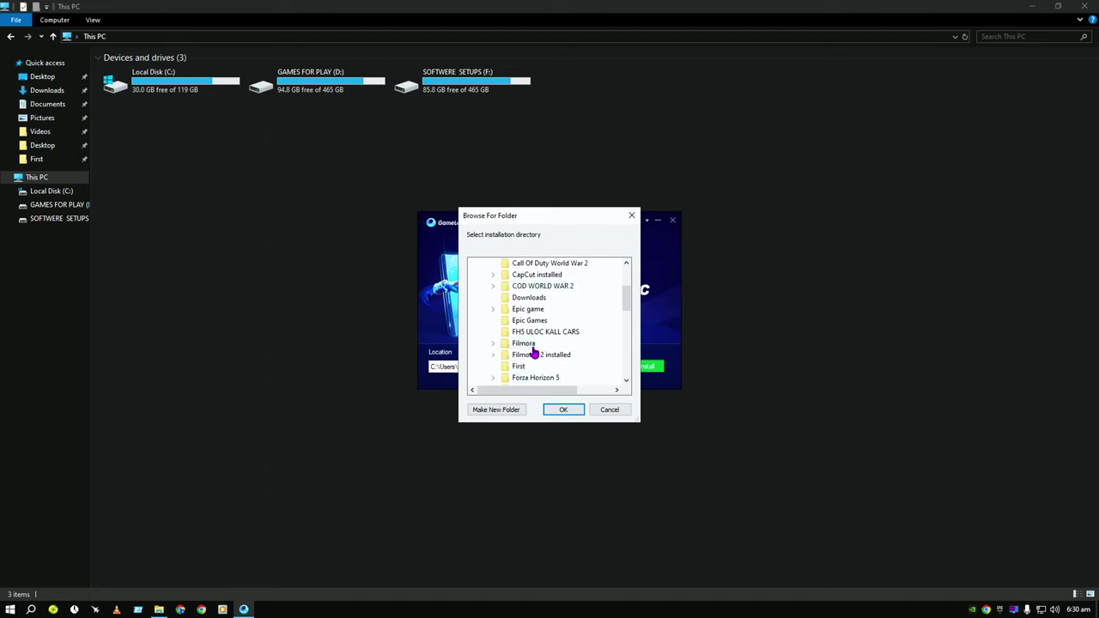
{"action": "scroll", "coordinate": [534, 350], "scroll_direction": "down", "scroll_amount": 3}
Step: Create a folder named "Gameloop istalled" on the F: drive and install GameLoop into it
{"action": "left_click", "coordinate": [512, 410]}
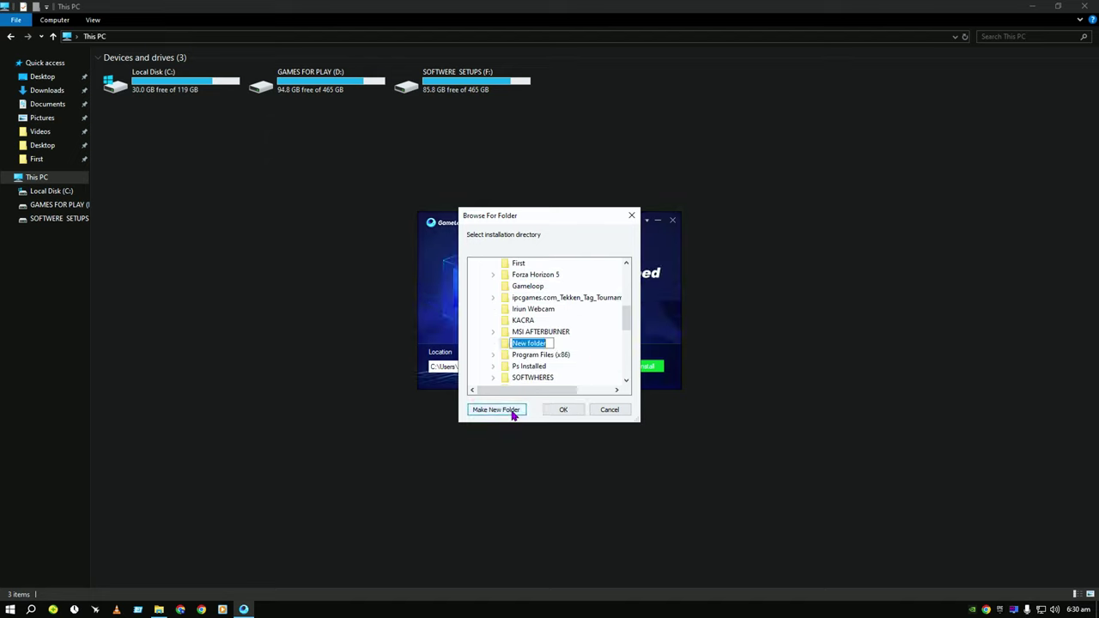
{"action": "type", "text": "Gameloop"}
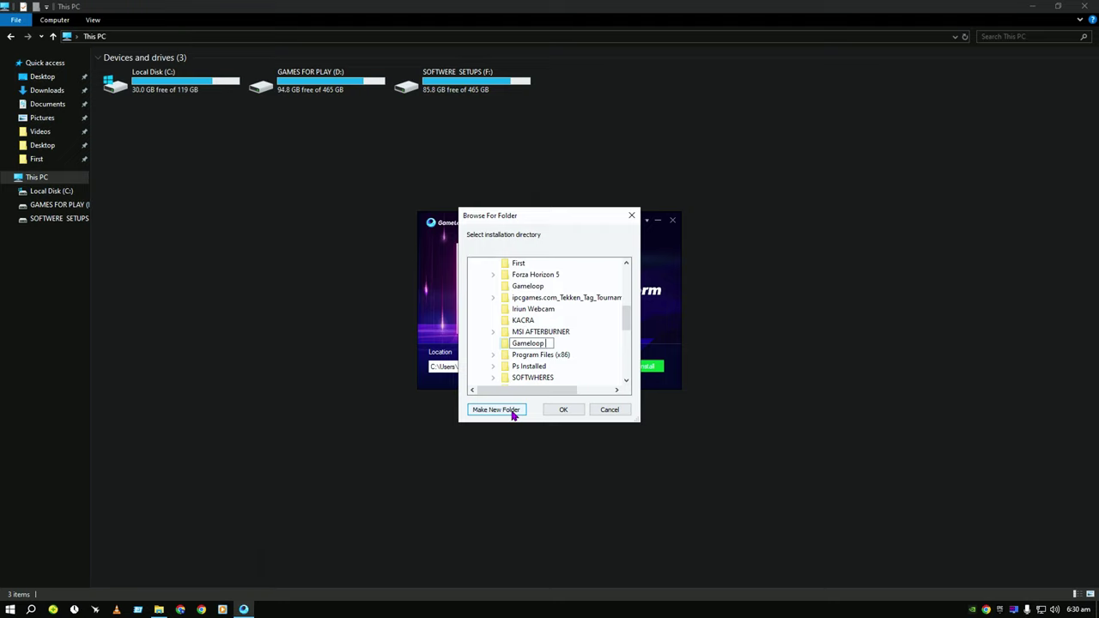
{"action": "type", "text": "talled"}
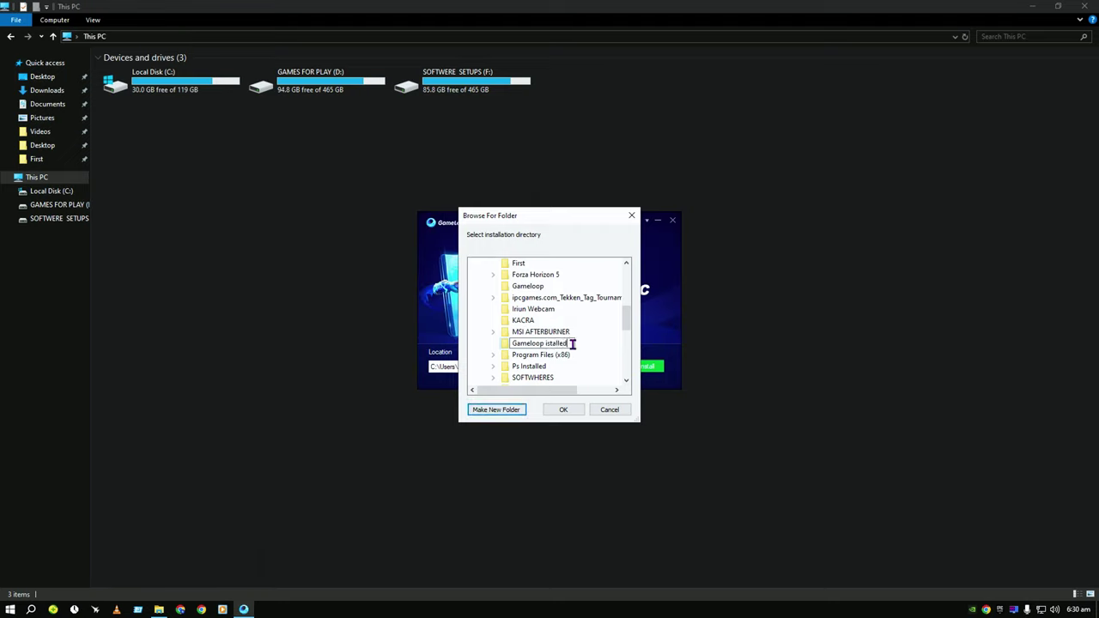
{"action": "key", "text": "Return"}
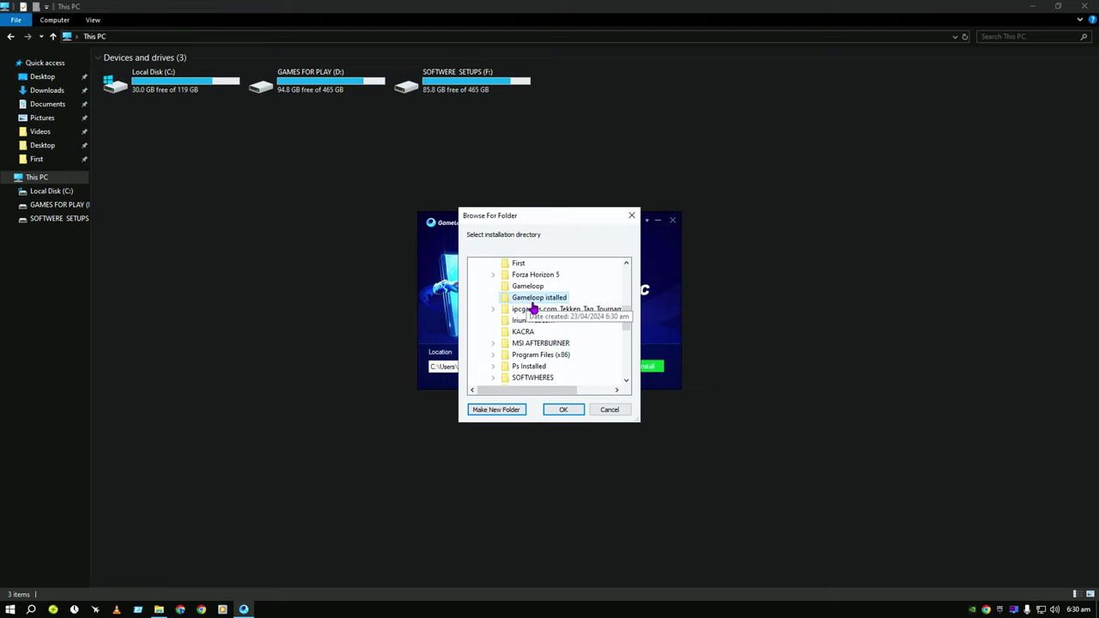
{"action": "left_click", "coordinate": [571, 410]}
{"action": "left_click", "coordinate": [646, 367]}
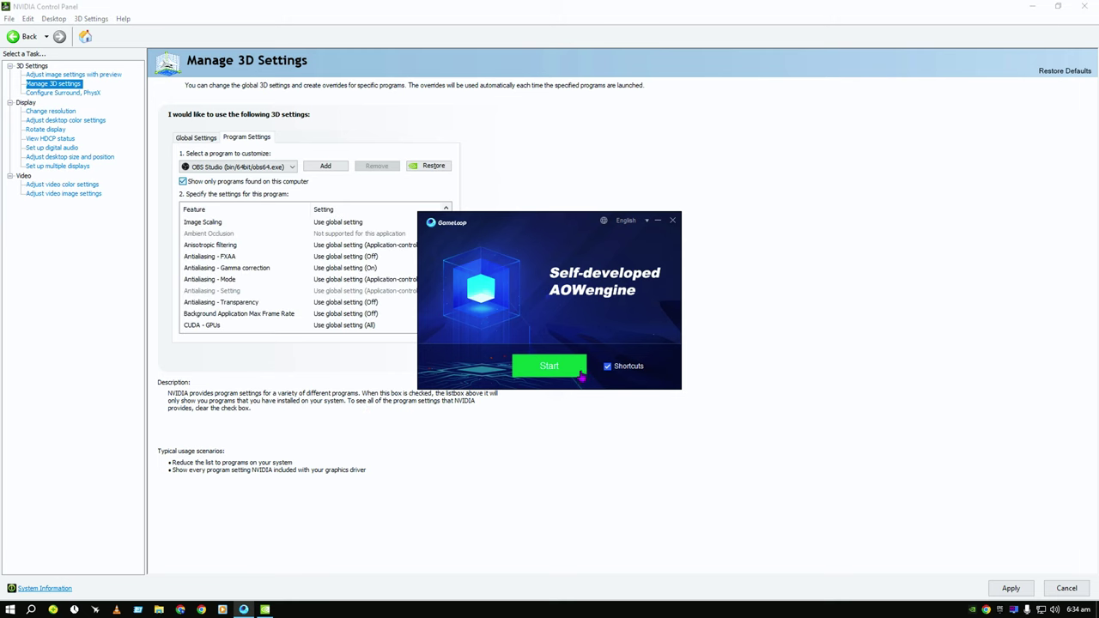
Step: Start the installed GameLoop, minimize the NVIDIA Control Panel and dismiss the tip about downloaded games
{"action": "left_click", "coordinate": [550, 367]}
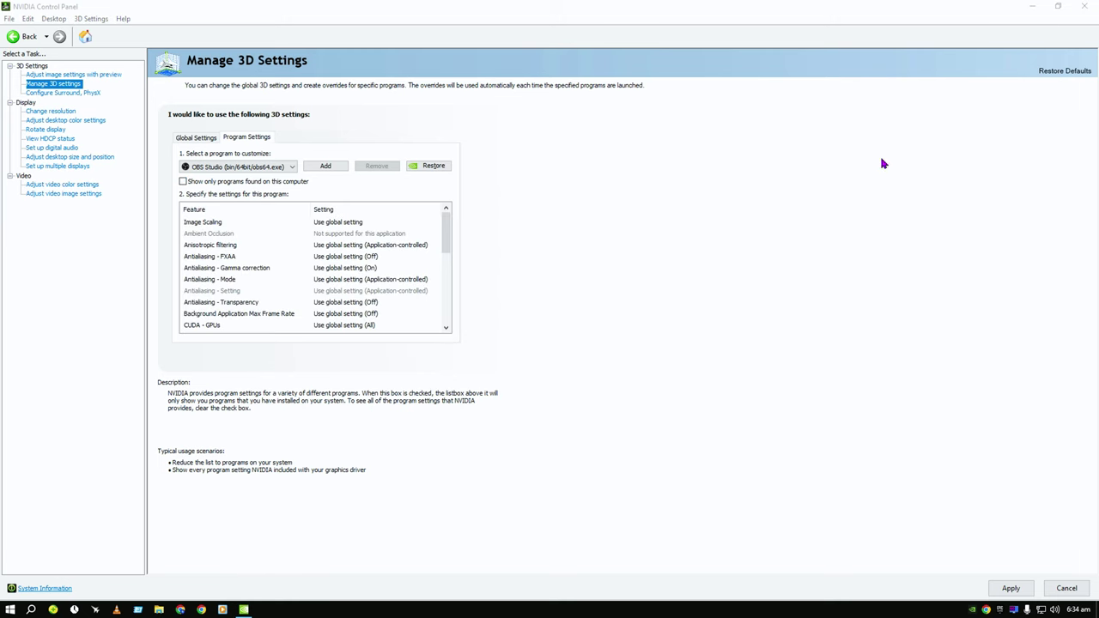
{"action": "left_click", "coordinate": [1035, 17]}
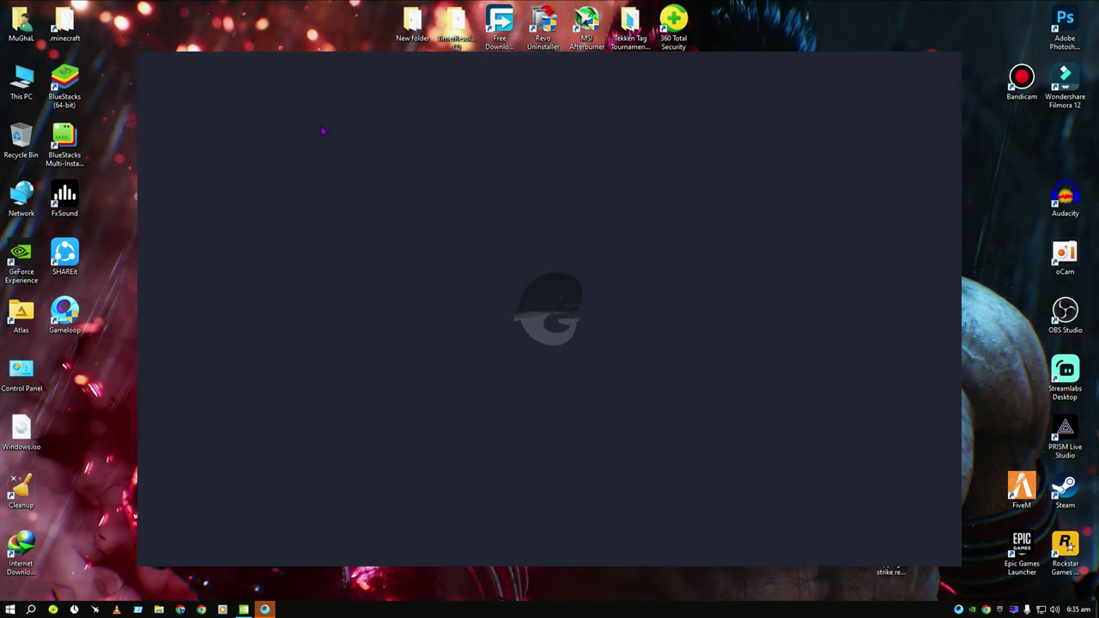
{"action": "right_click", "coordinate": [202, 23]}
{"action": "left_click", "coordinate": [225, 55]}
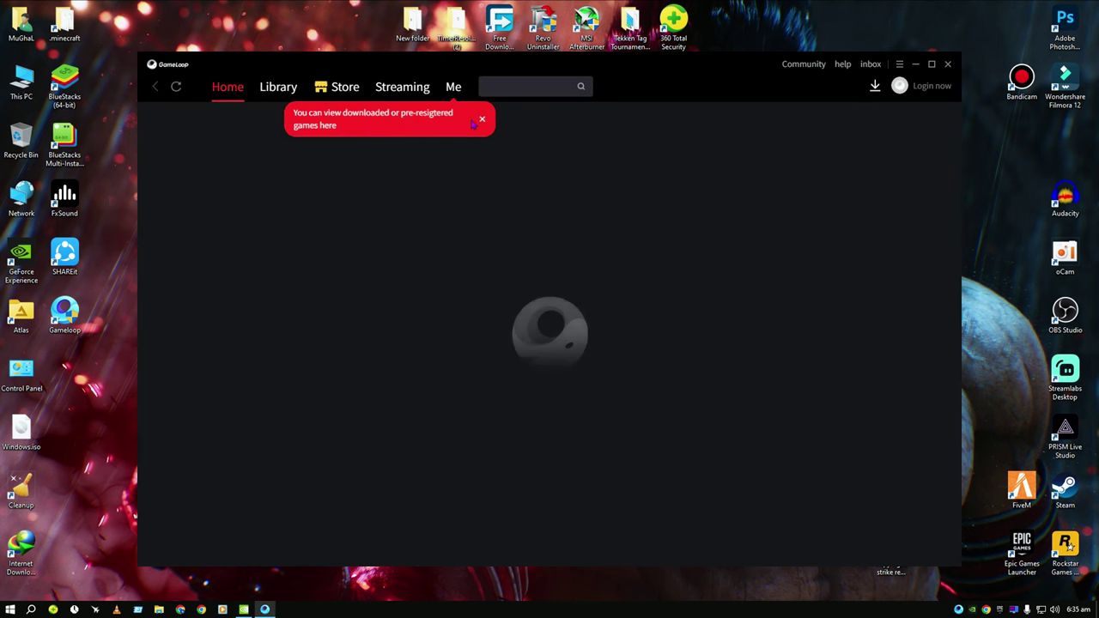
{"action": "left_click", "coordinate": [480, 121]}
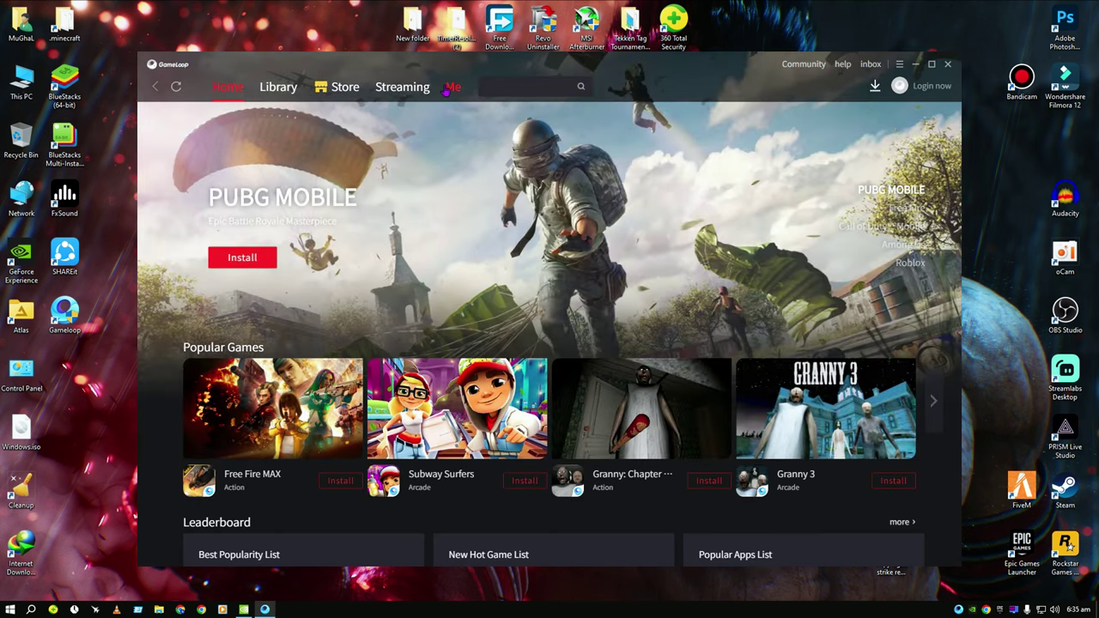
Step: Install PUBG MOBILE from the recommended games on GameLoop's Me page and check its download progress
{"action": "left_click", "coordinate": [453, 87]}
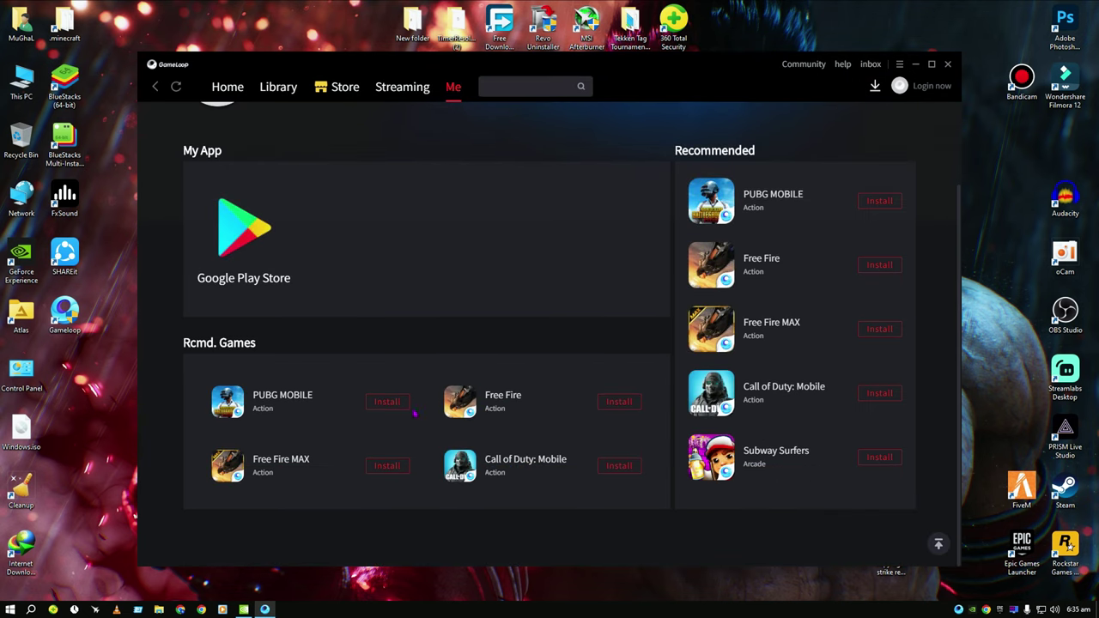
{"action": "left_click", "coordinate": [387, 400]}
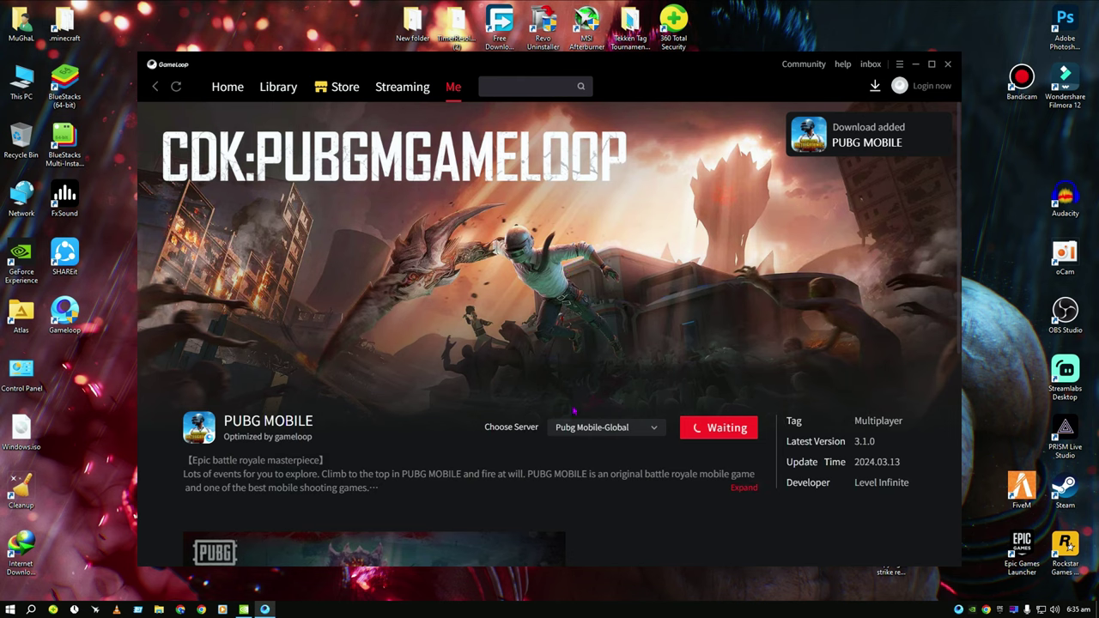
{"action": "scroll", "coordinate": [563, 418], "scroll_direction": "down", "scroll_amount": 2}
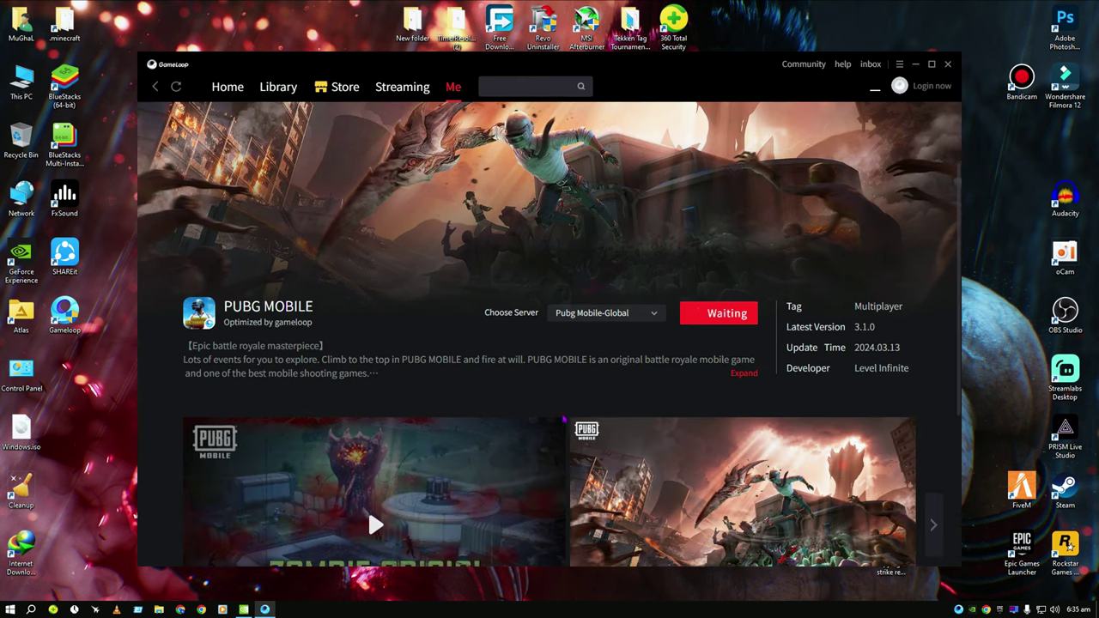
{"action": "scroll", "coordinate": [557, 382], "scroll_direction": "down", "scroll_amount": 2}
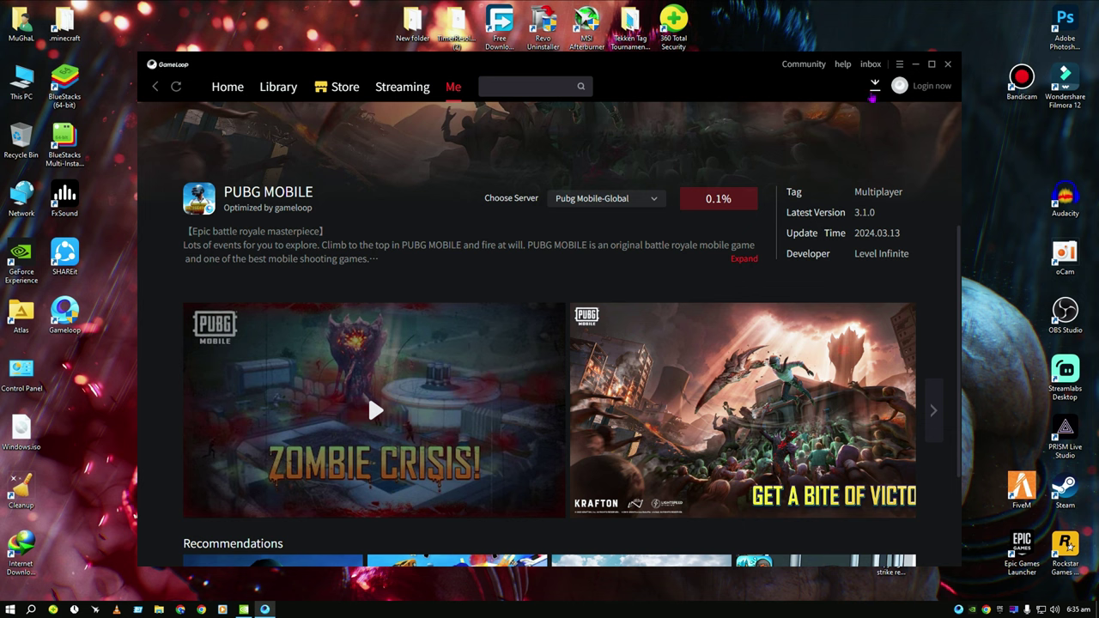
{"action": "left_click", "coordinate": [874, 89]}
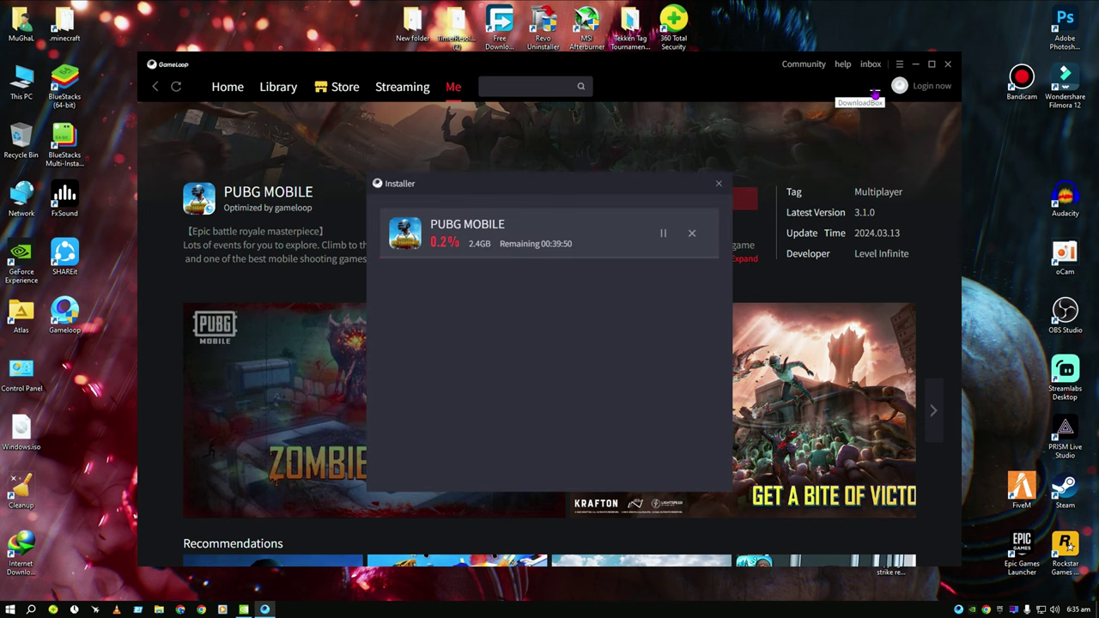
{"action": "left_click", "coordinate": [718, 184]}
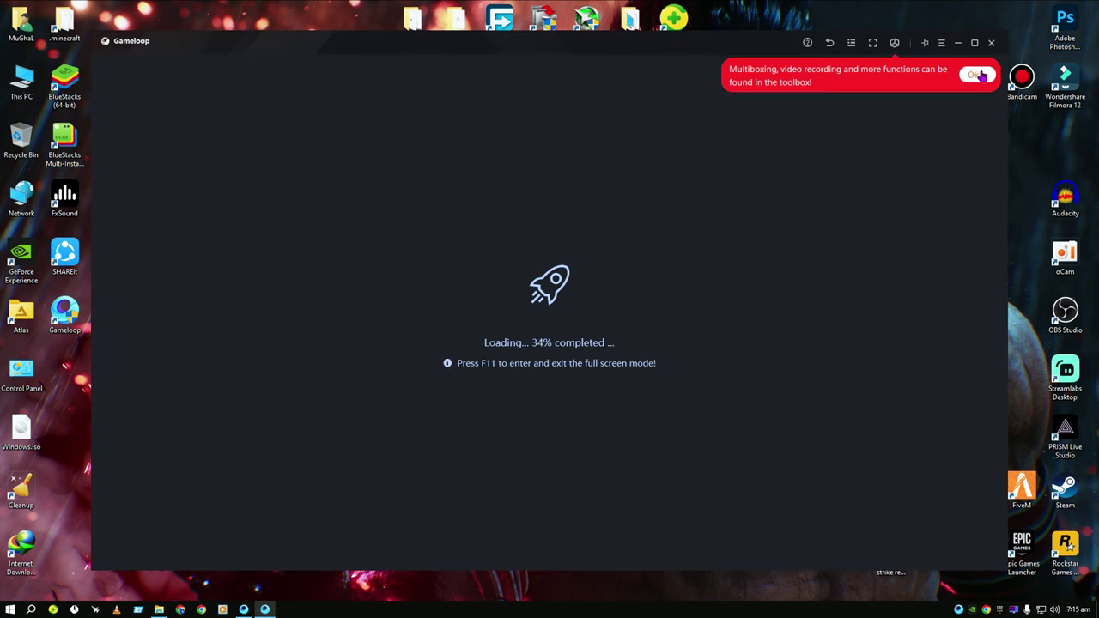
Step: Dismiss the toolbox tip, then close the auxiliary screen and exit the emulator running PUBG MOBILE
{"action": "left_click", "coordinate": [980, 75]}
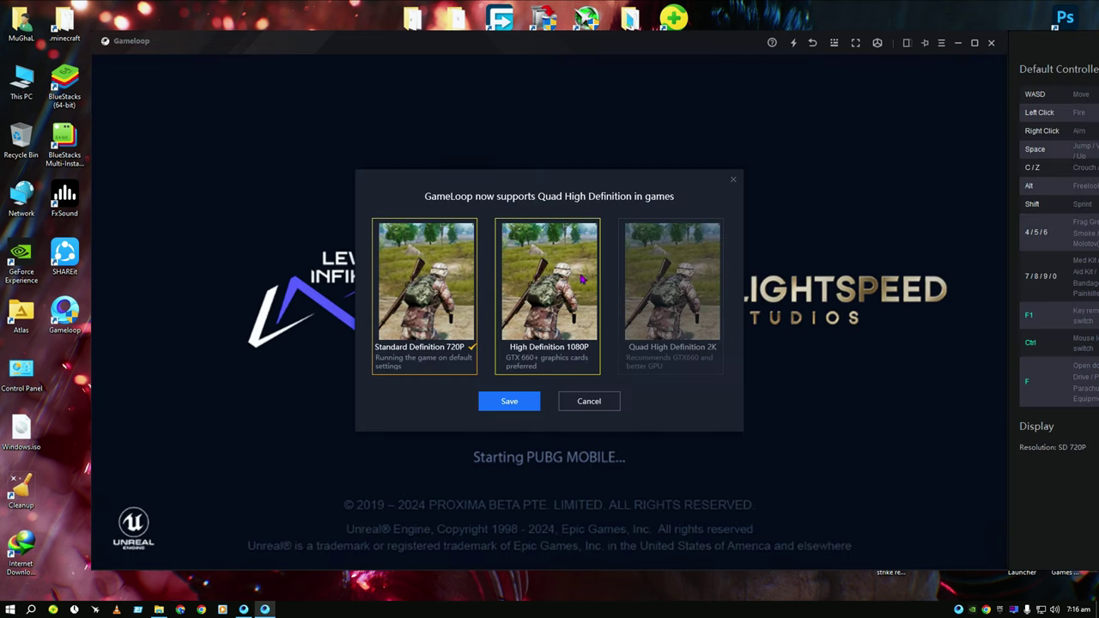
{"action": "left_click", "coordinate": [974, 42]}
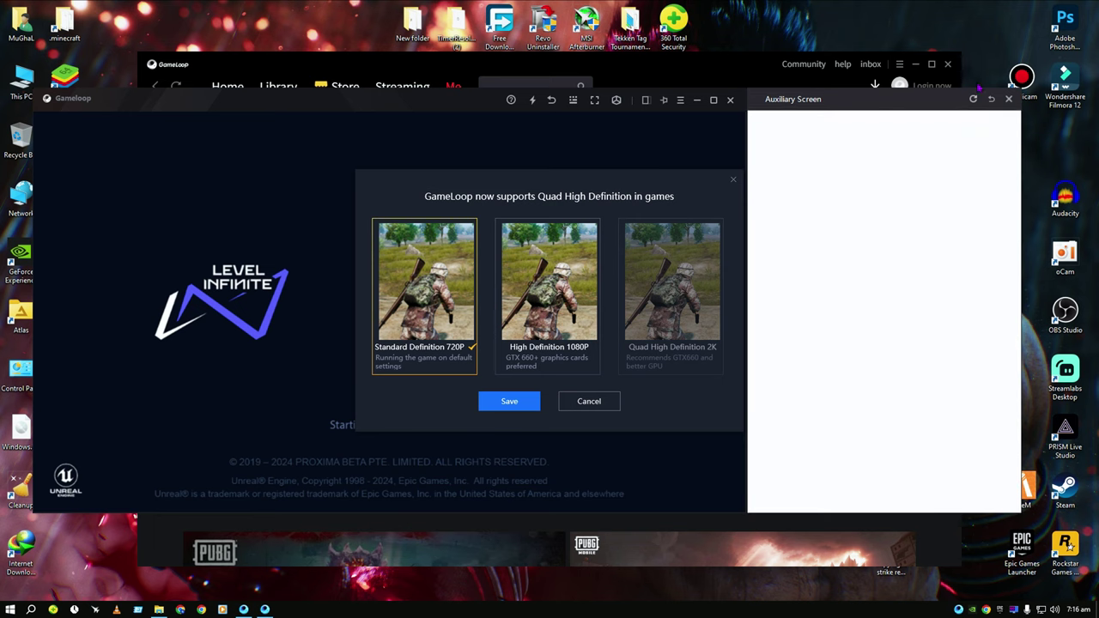
{"action": "left_click", "coordinate": [1009, 99]}
{"action": "left_click", "coordinate": [730, 99]}
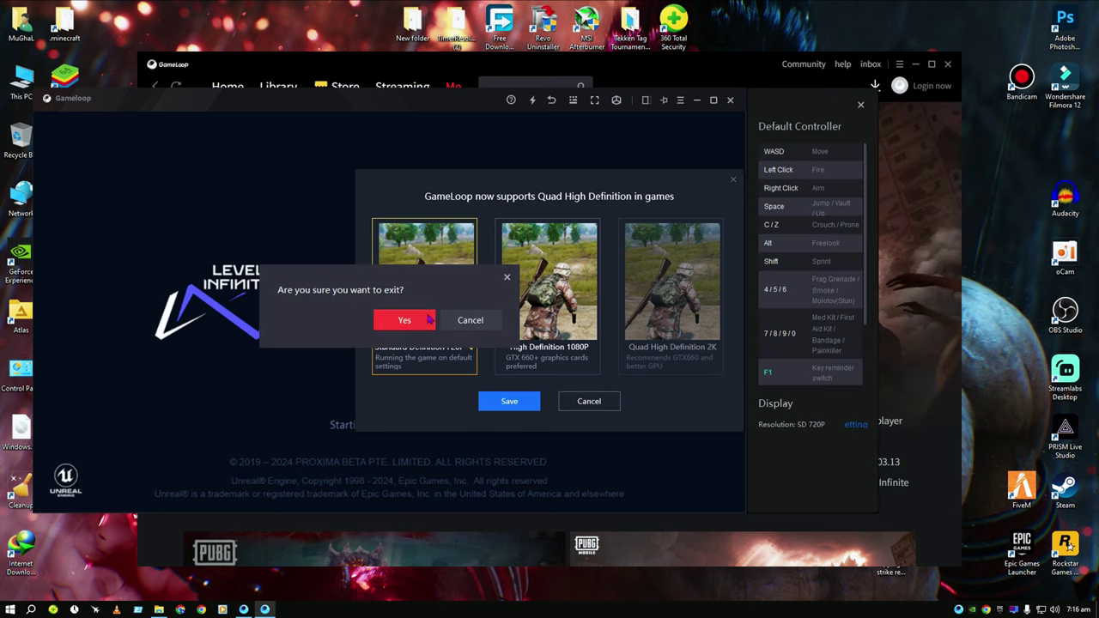
{"action": "left_click", "coordinate": [401, 319]}
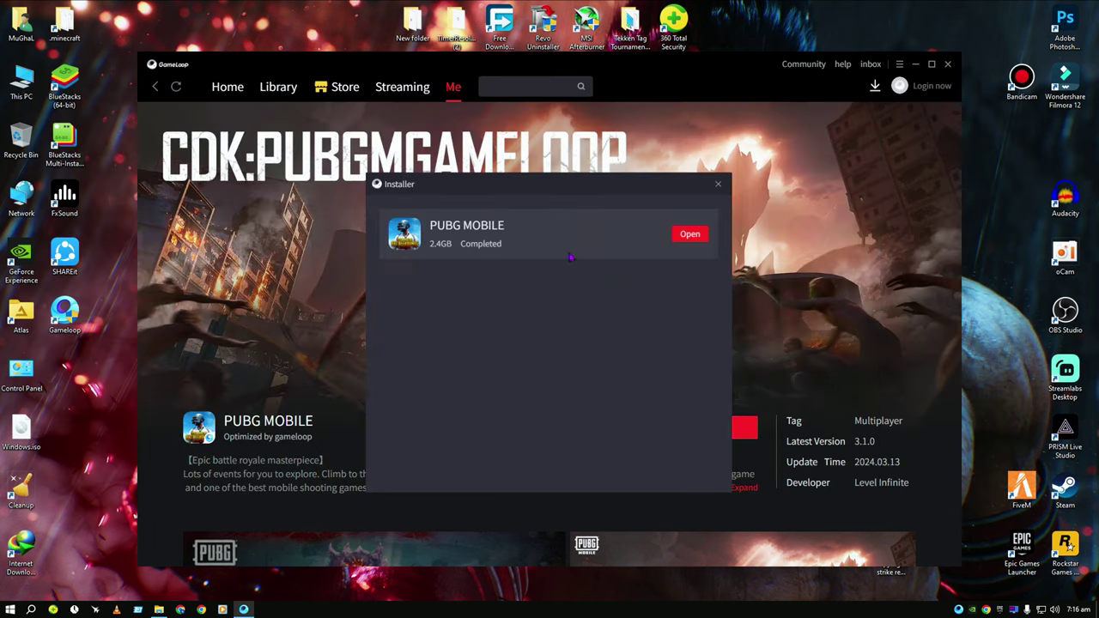
Step: Close the download list and the GameLoop window, quit its background instance and refresh the desktop
{"action": "left_click", "coordinate": [718, 186]}
{"action": "left_click", "coordinate": [947, 64]}
{"action": "right_click", "coordinate": [810, 225]}
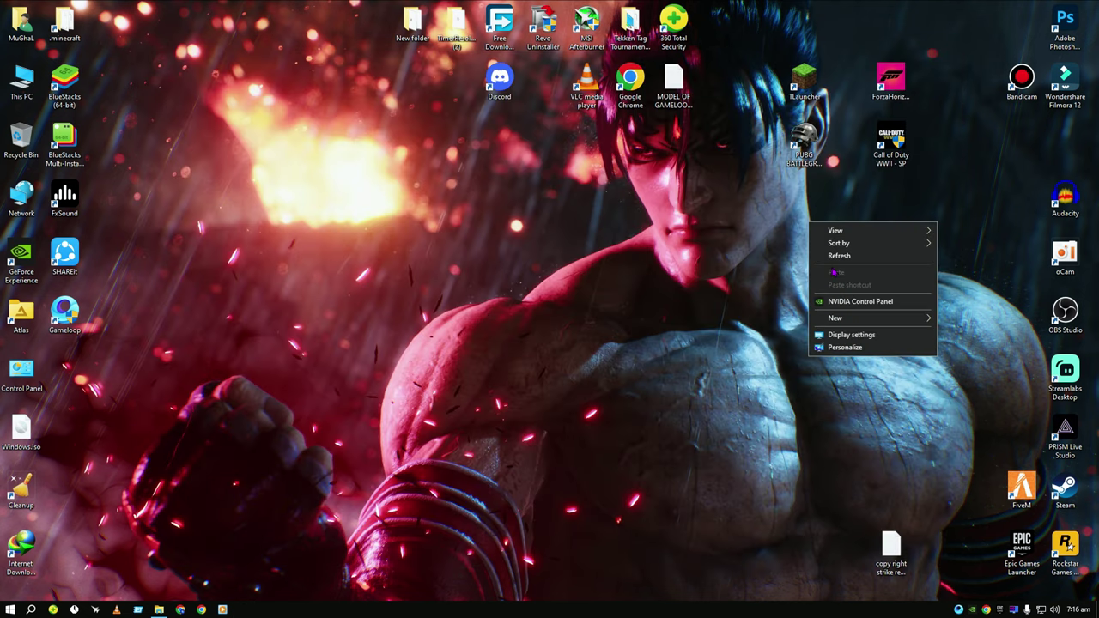
{"action": "left_click", "coordinate": [838, 256]}
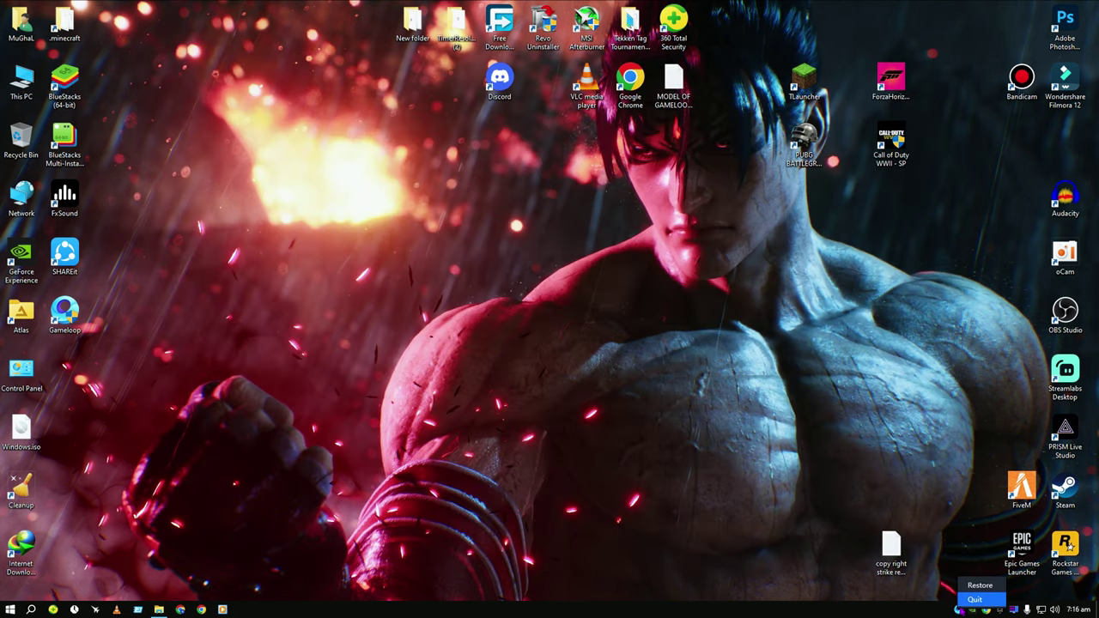
{"action": "right_click", "coordinate": [495, 151]}
{"action": "left_click", "coordinate": [515, 185]}
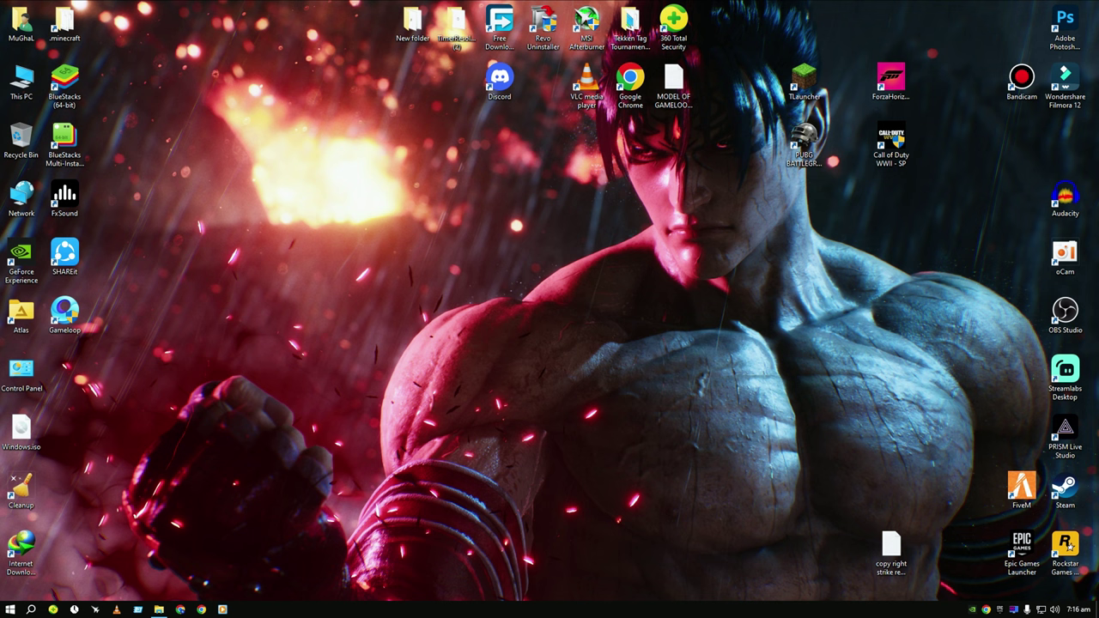
Step: Open Task Manager and move its window to the upper middle of the desktop
{"action": "right_click", "coordinate": [296, 610]}
{"action": "left_click", "coordinate": [335, 562]}
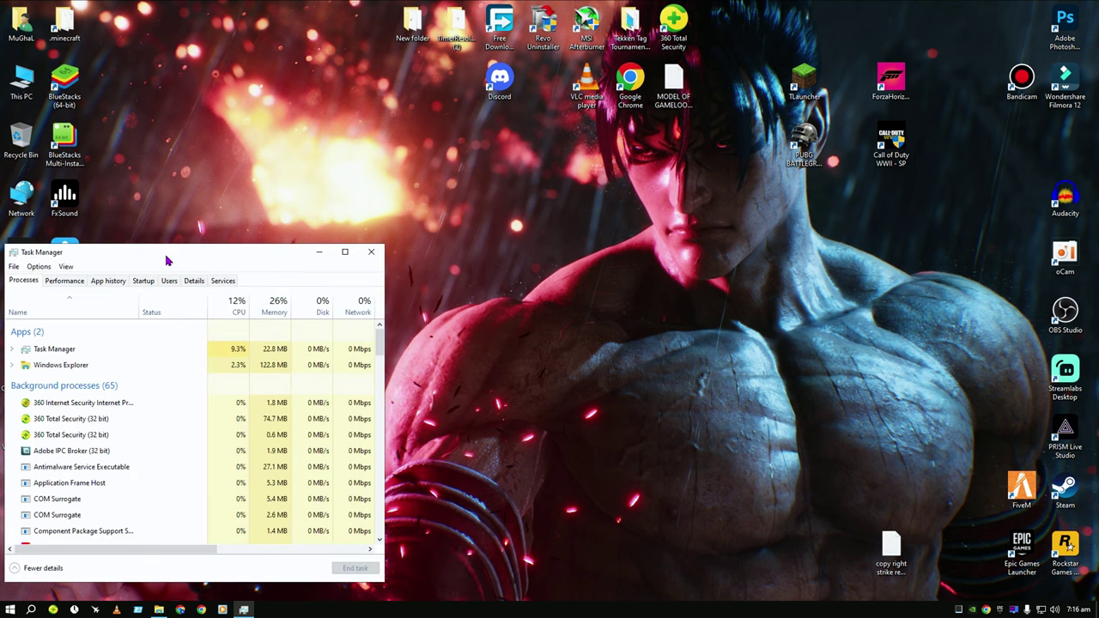
{"action": "left_click_drag", "start_coordinate": [169, 260], "coordinate": [381, 101]}
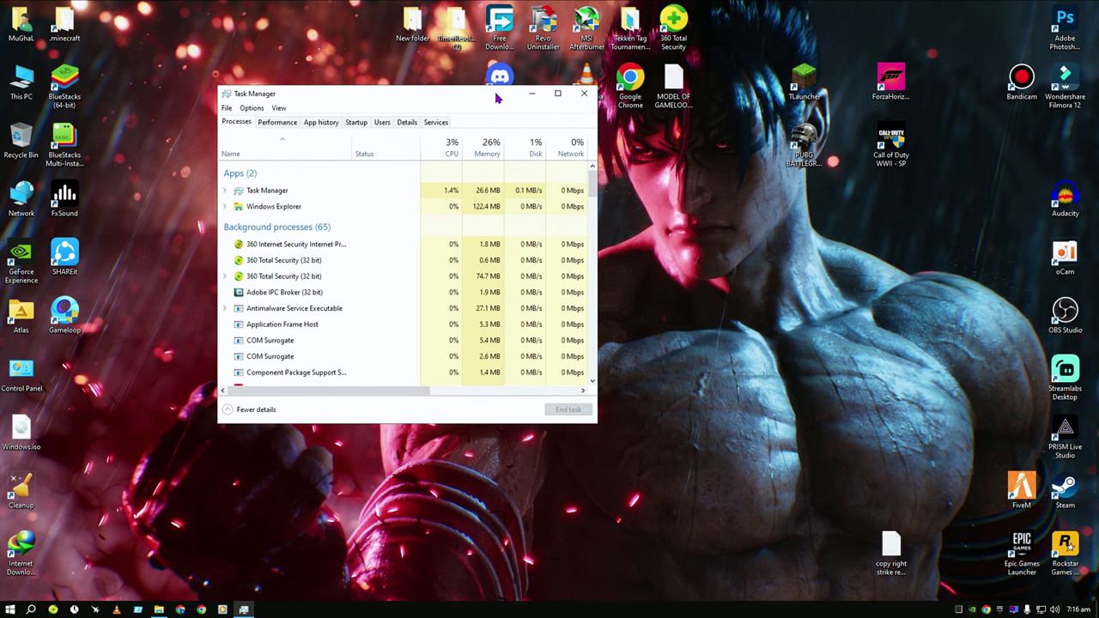
Step: Maximize Task Manager and examine the list of running background processes
{"action": "left_click", "coordinate": [556, 98]}
{"action": "scroll", "coordinate": [128, 504], "scroll_direction": "down", "scroll_amount": 4}
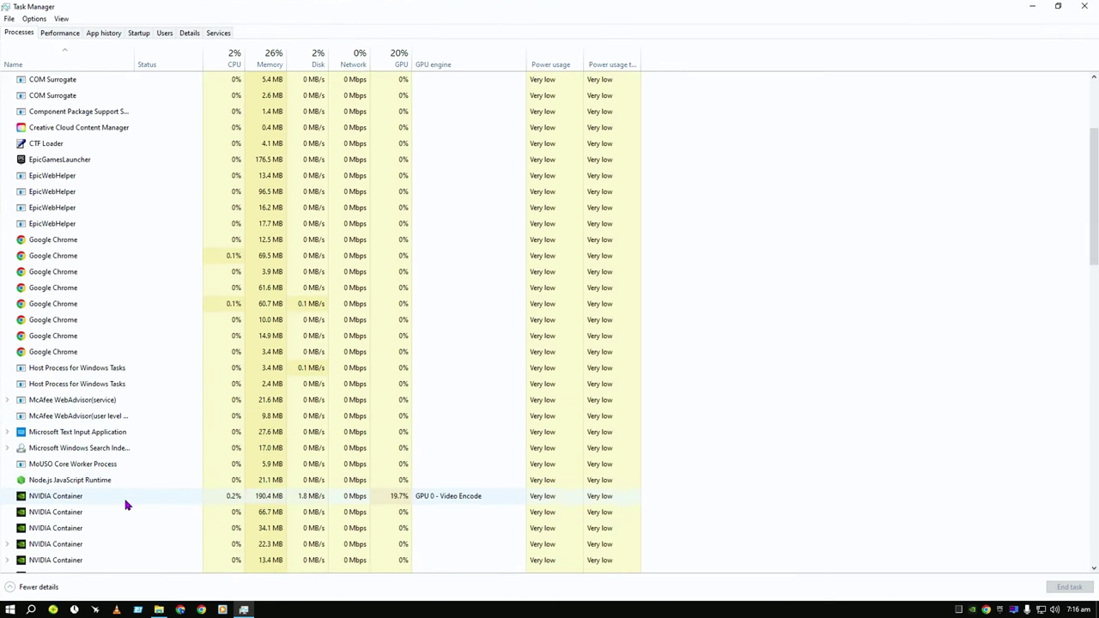
{"action": "scroll", "coordinate": [126, 505], "scroll_direction": "down", "scroll_amount": 9}
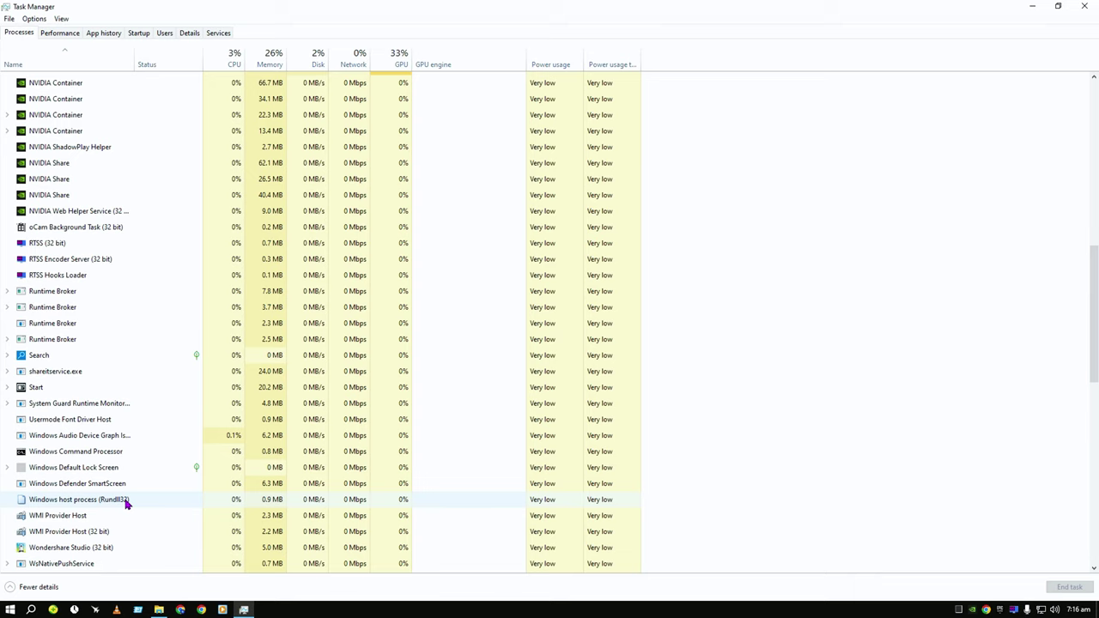
{"action": "scroll", "coordinate": [126, 504], "scroll_direction": "down", "scroll_amount": 2}
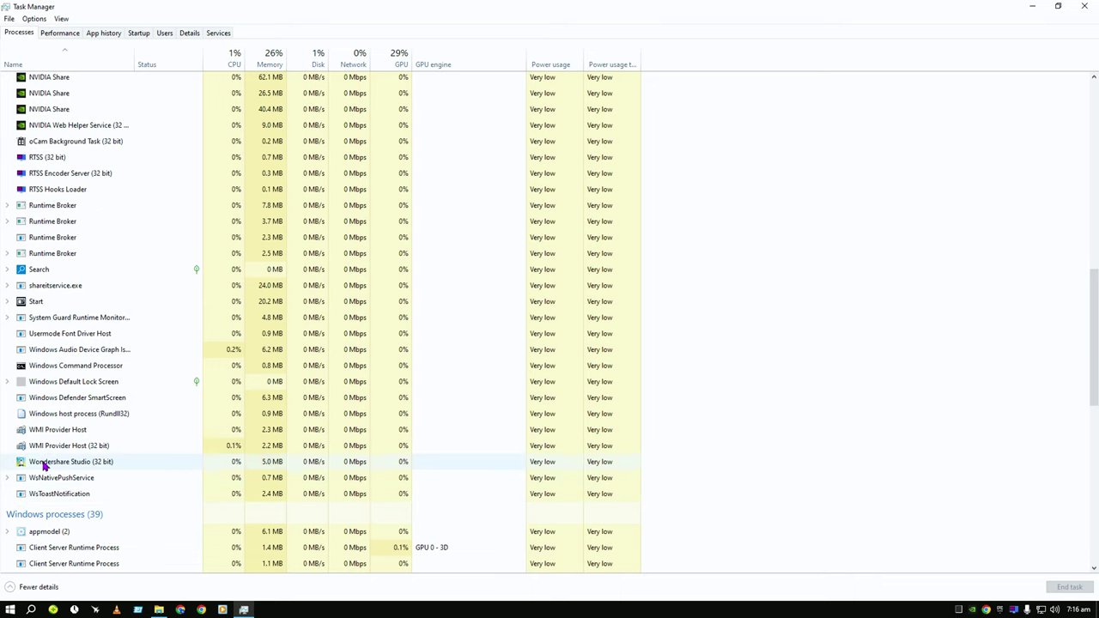
Step: Put Task Manager away and refresh the desktop
{"action": "left_click", "coordinate": [1030, 6]}
{"action": "right_click", "coordinate": [307, 276]}
{"action": "left_click", "coordinate": [327, 311]}
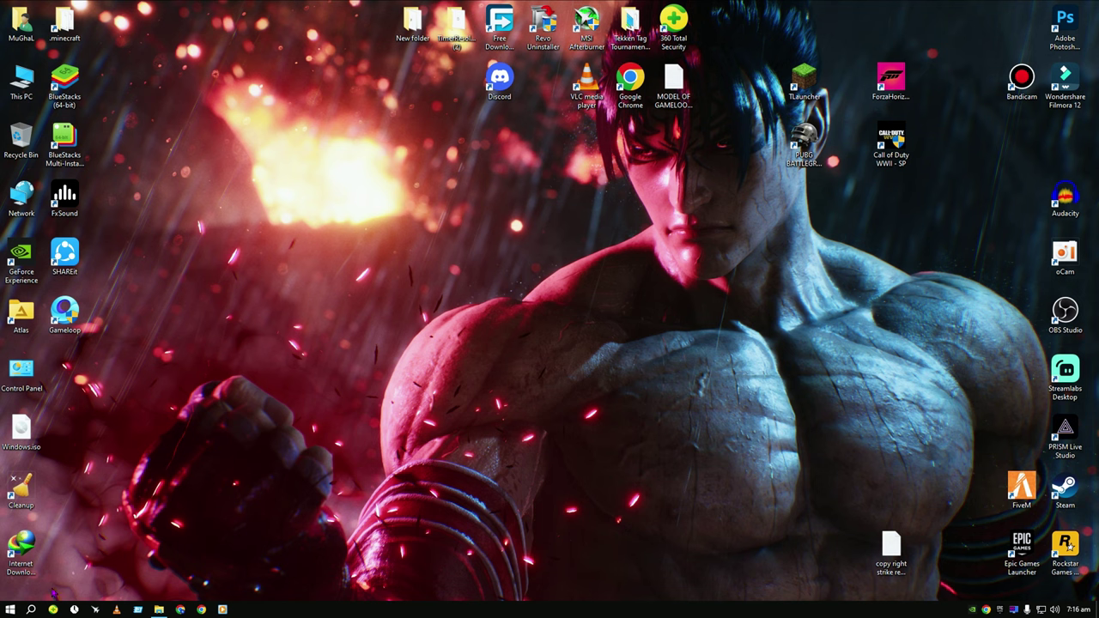
Step: Search Windows for "game", open the Game Mode settings and go to the related Graphics settings
{"action": "left_click", "coordinate": [31, 609]}
{"action": "type", "text": "gam"}
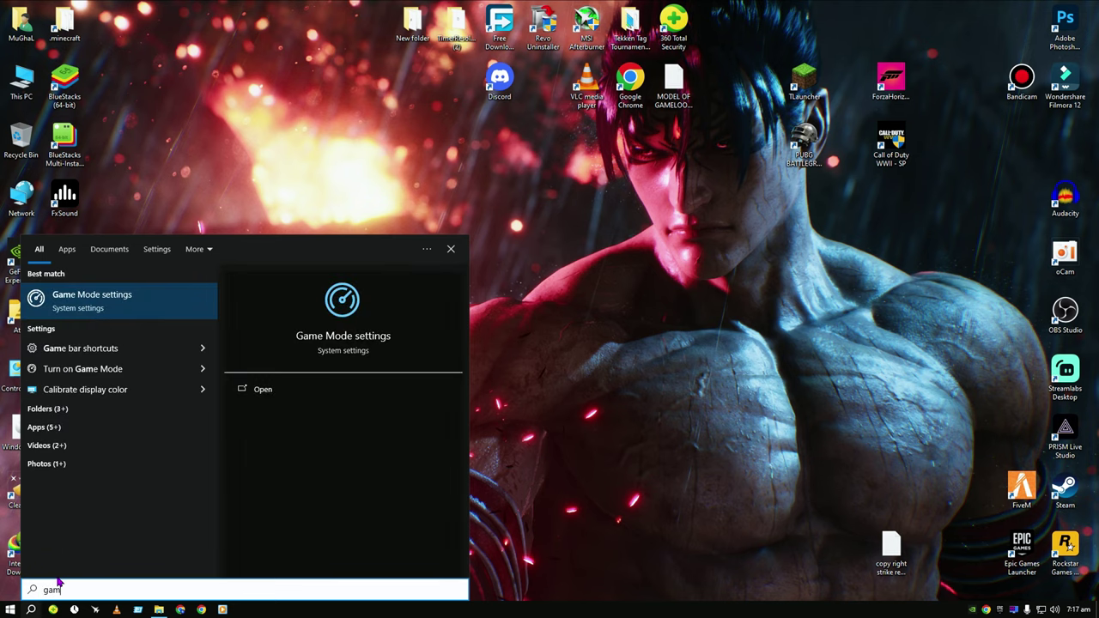
{"action": "type", "text": "e"}
{"action": "left_click", "coordinate": [79, 293]}
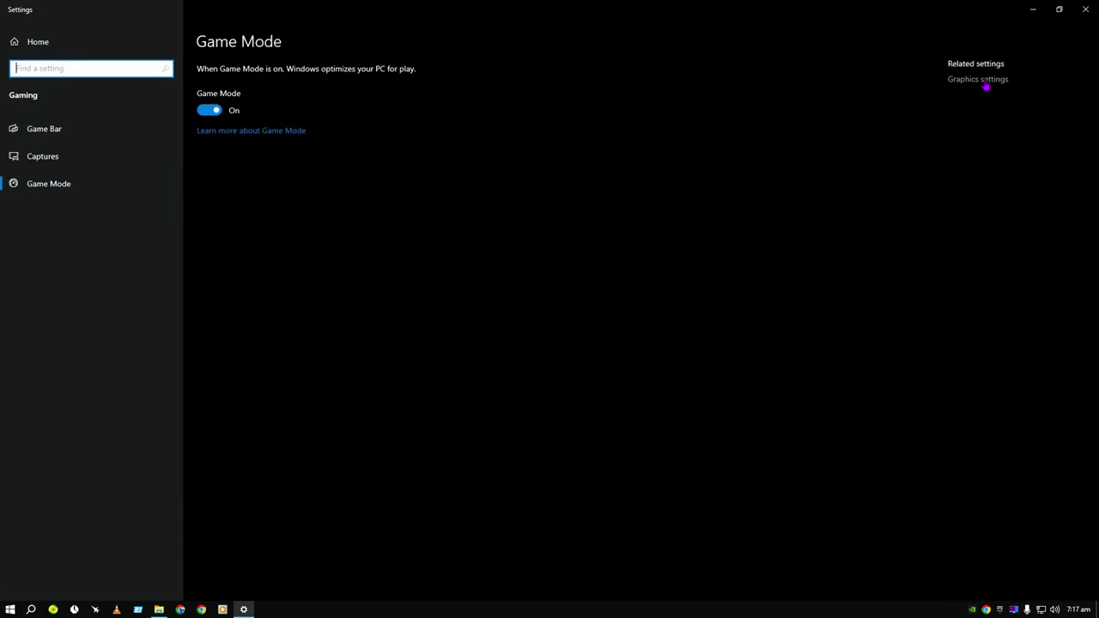
{"action": "left_click", "coordinate": [978, 79]}
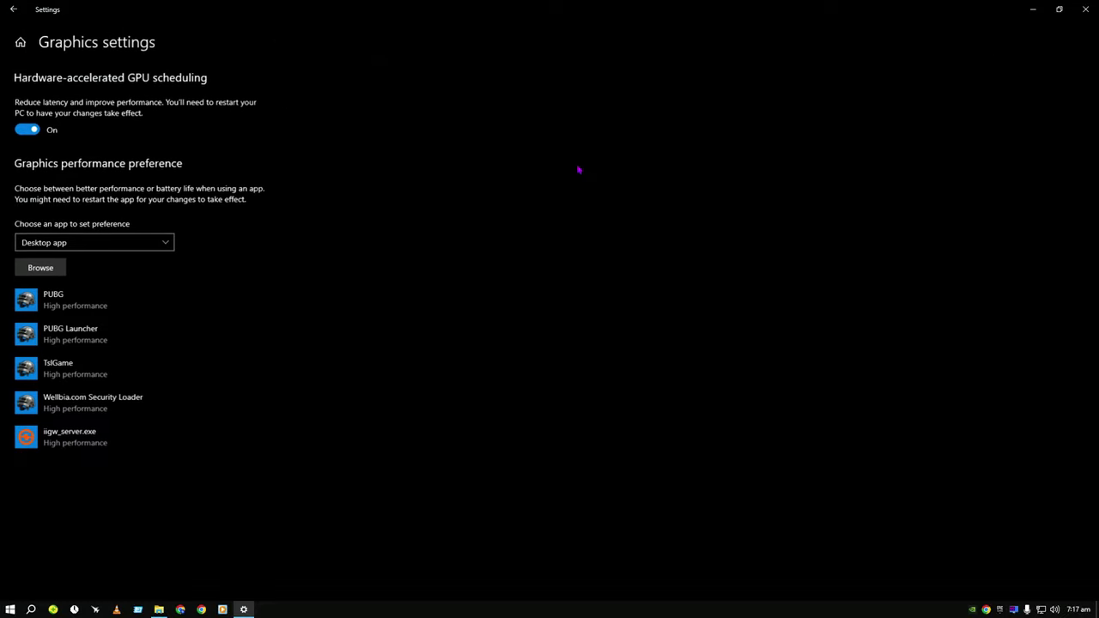
Step: Browse for a desktop app to add and open the file location of the desktop's Gameloop shortcut
{"action": "left_click", "coordinate": [51, 270]}
{"action": "left_click_drag", "start_coordinate": [254, 26], "coordinate": [535, 135]}
{"action": "double_click", "coordinate": [733, 204]}
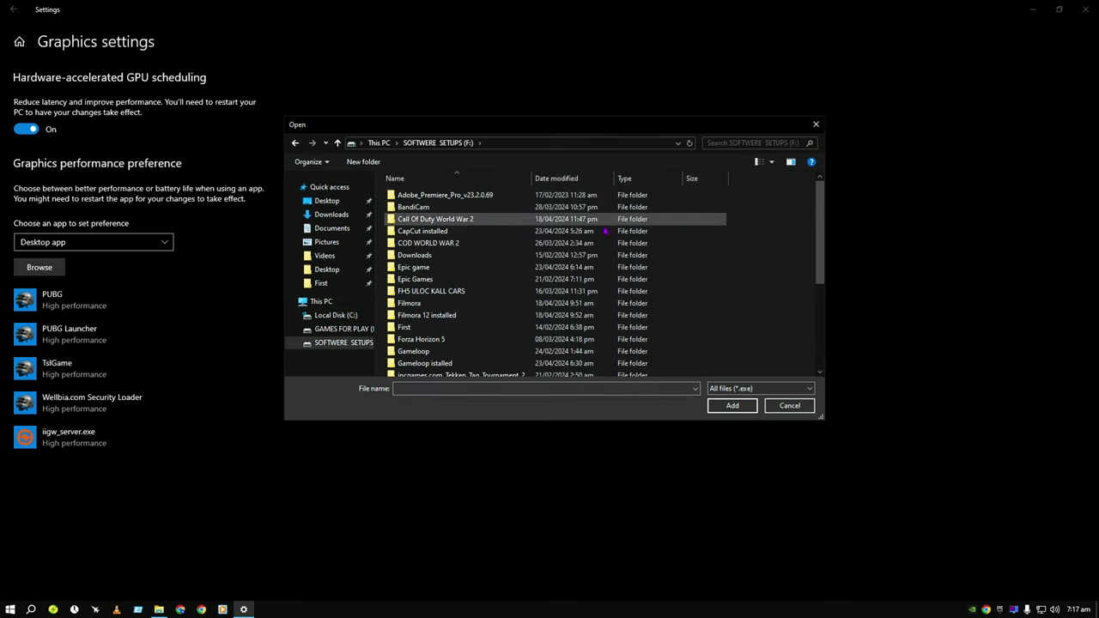
{"action": "scroll", "coordinate": [478, 250], "scroll_direction": "down", "scroll_amount": 5}
{"action": "left_click", "coordinate": [336, 201]}
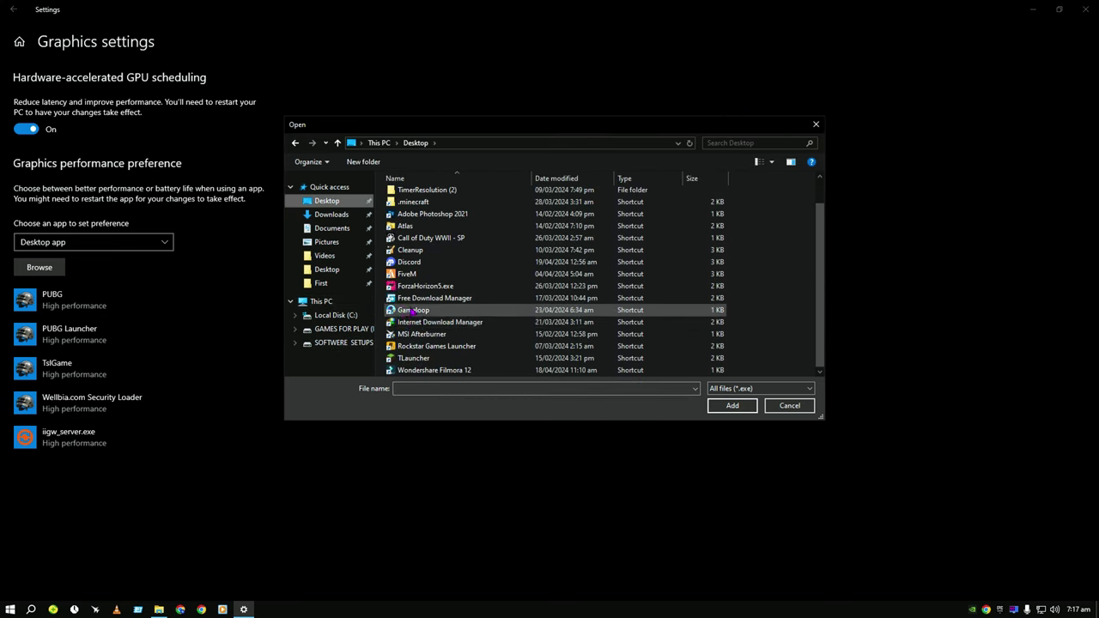
{"action": "left_click", "coordinate": [411, 311]}
{"action": "right_click", "coordinate": [411, 311]}
{"action": "left_click", "coordinate": [444, 347]}
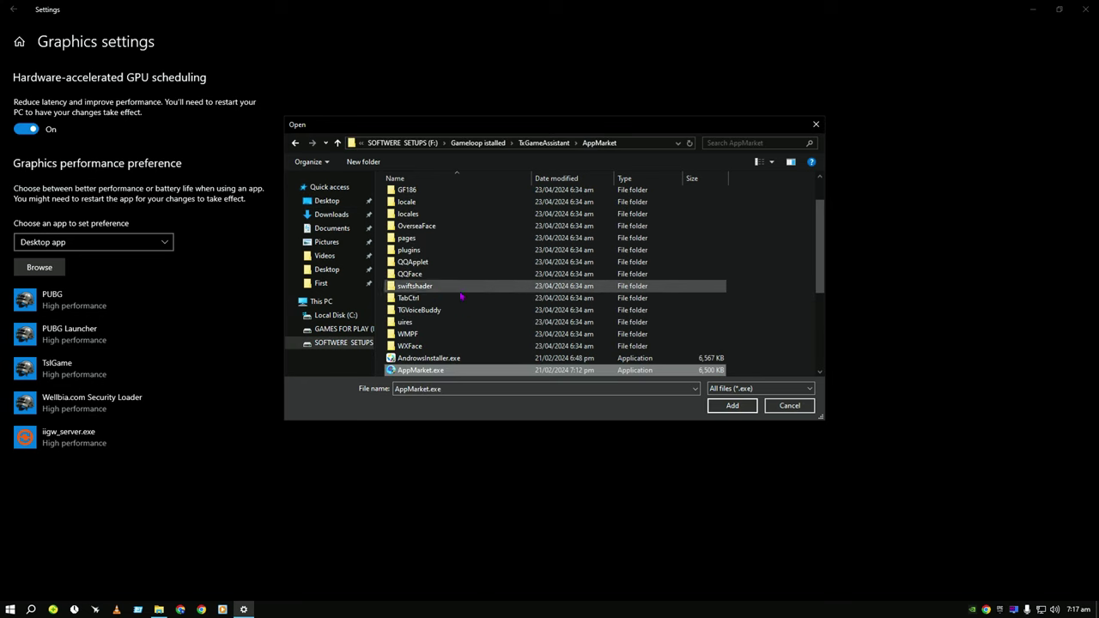
Step: Add AndroidEmulator.exe from the TxGameAssistant\ui folder to the graphics performance preference list
{"action": "scroll", "coordinate": [478, 237], "scroll_direction": "down", "scroll_amount": 5}
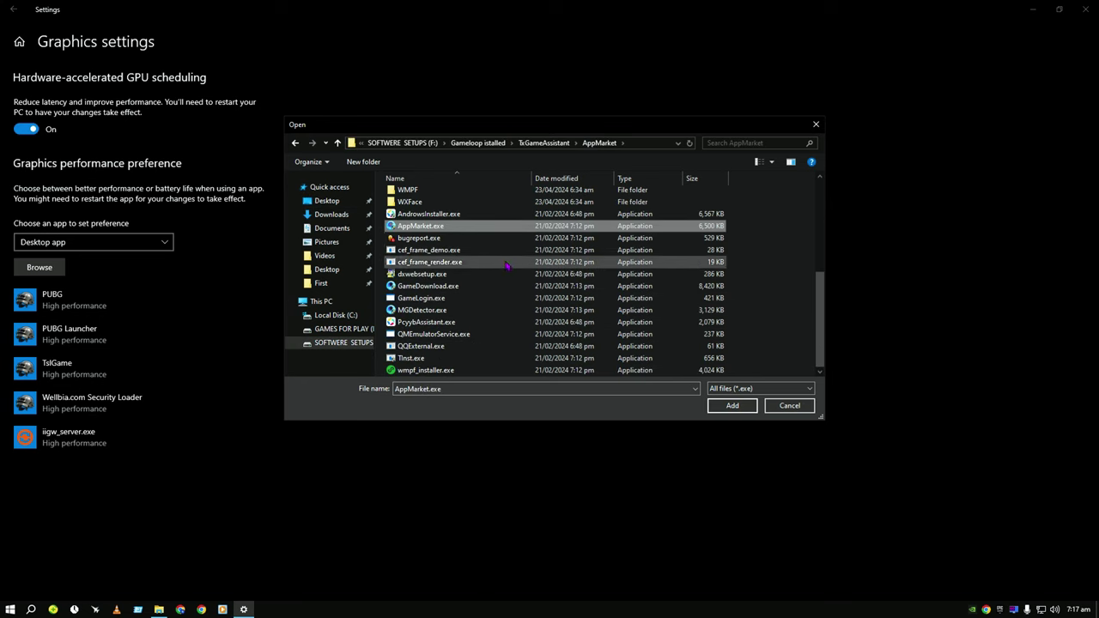
{"action": "left_click", "coordinate": [544, 144]}
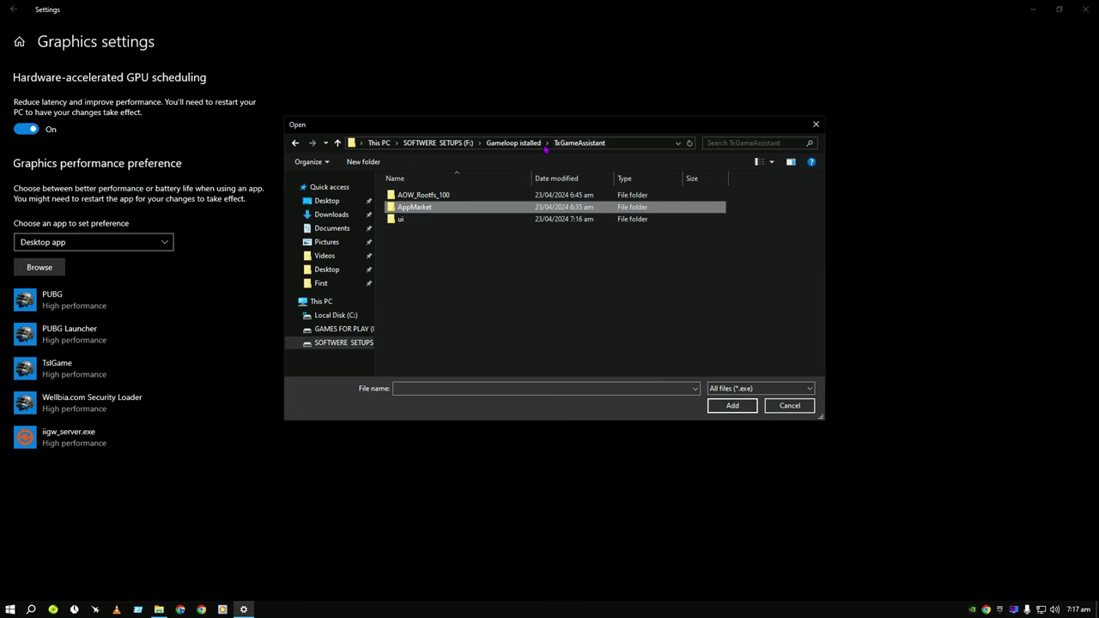
{"action": "double_click", "coordinate": [443, 230]}
{"action": "scroll", "coordinate": [451, 284], "scroll_direction": "down", "scroll_amount": 1}
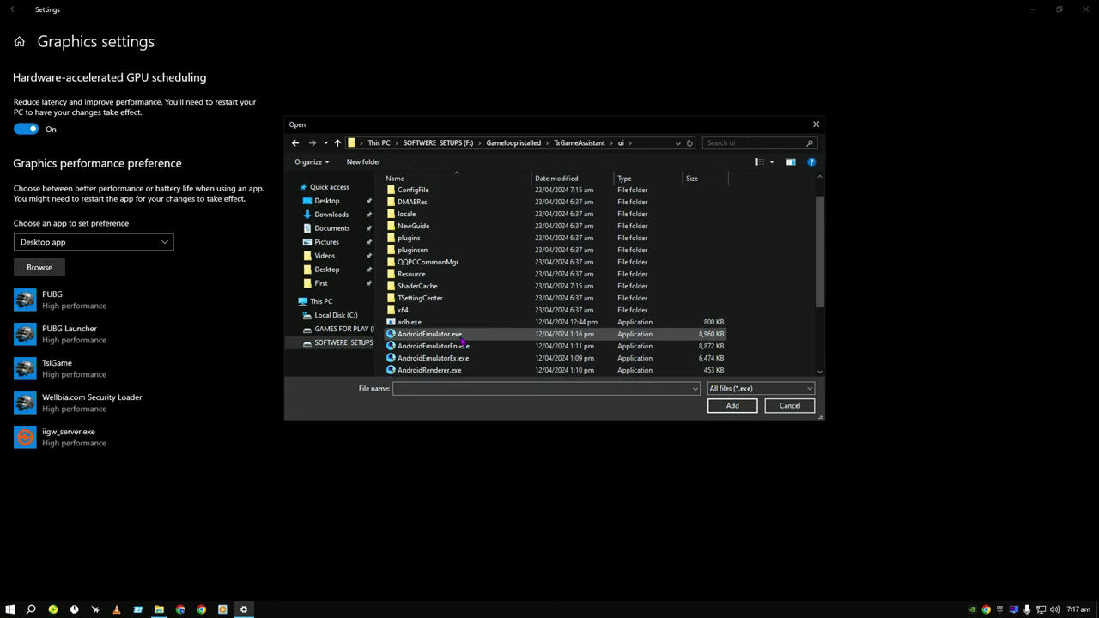
{"action": "scroll", "coordinate": [469, 361], "scroll_direction": "down", "scroll_amount": 1}
{"action": "left_click", "coordinate": [467, 307]}
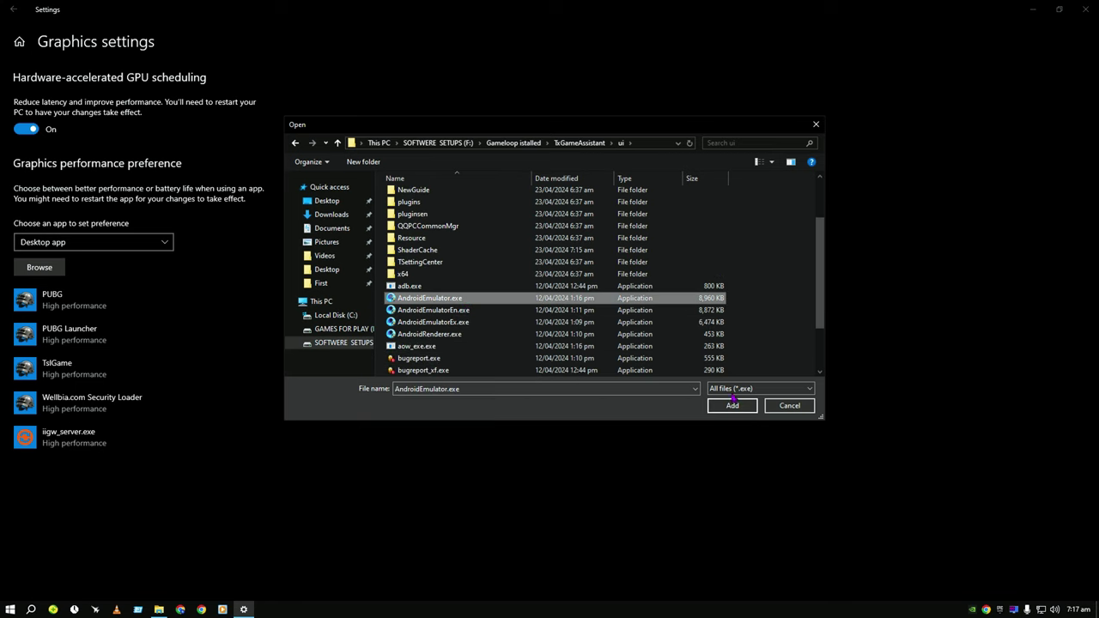
{"action": "left_click", "coordinate": [733, 403]}
Step: Add AndroidEmulatorEn.exe, AndroidEmulatorEx.exe and AndroidRenderer.exe from the same ui folder to the graphics preference list
{"action": "left_click", "coordinate": [39, 267]}
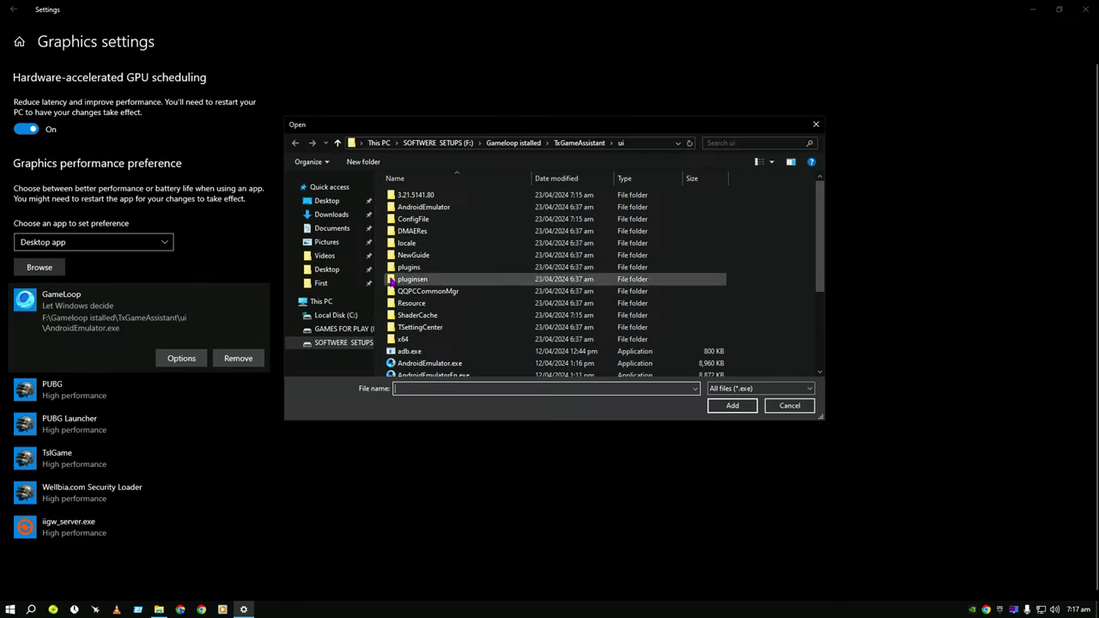
{"action": "left_click", "coordinate": [434, 346]}
{"action": "left_click", "coordinate": [733, 405]}
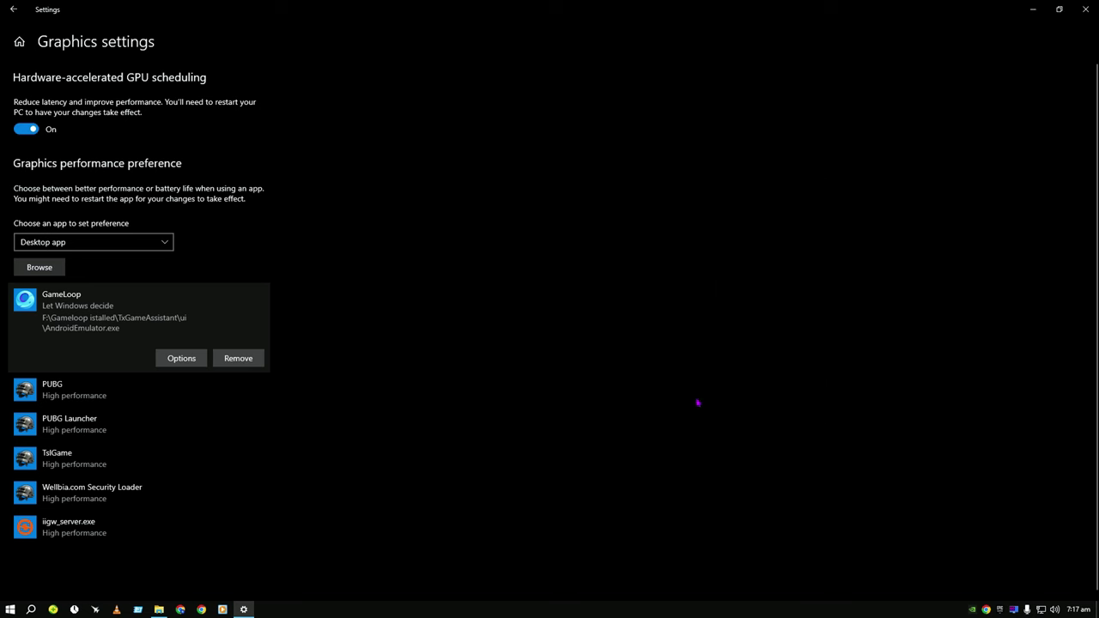
{"action": "left_click", "coordinate": [39, 267]}
{"action": "scroll", "coordinate": [480, 322], "scroll_direction": "down", "scroll_amount": 2}
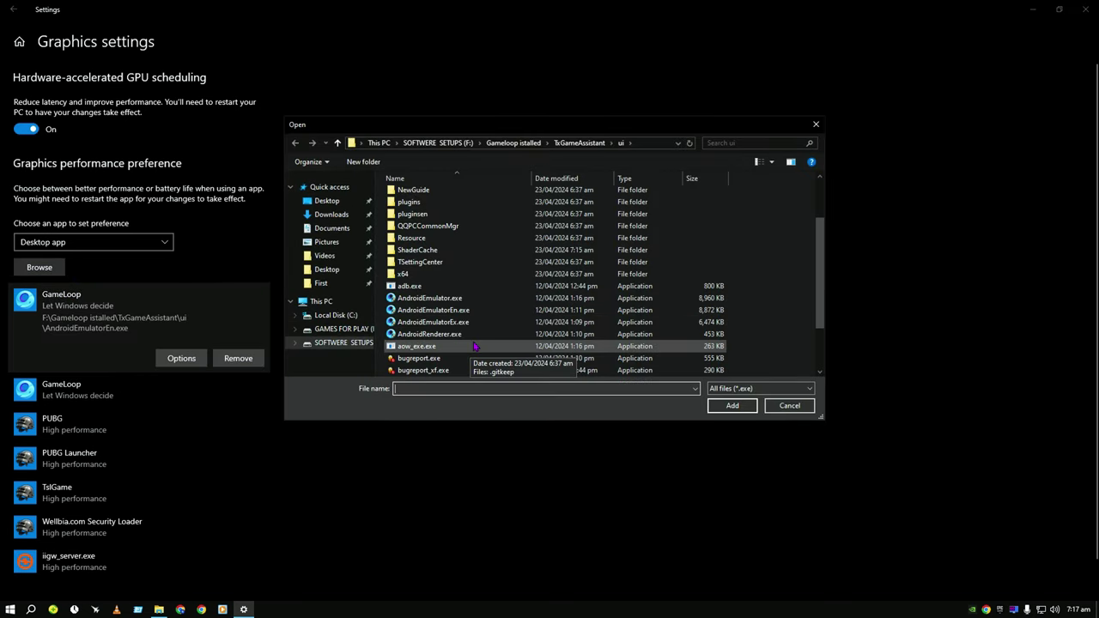
{"action": "double_click", "coordinate": [482, 321]}
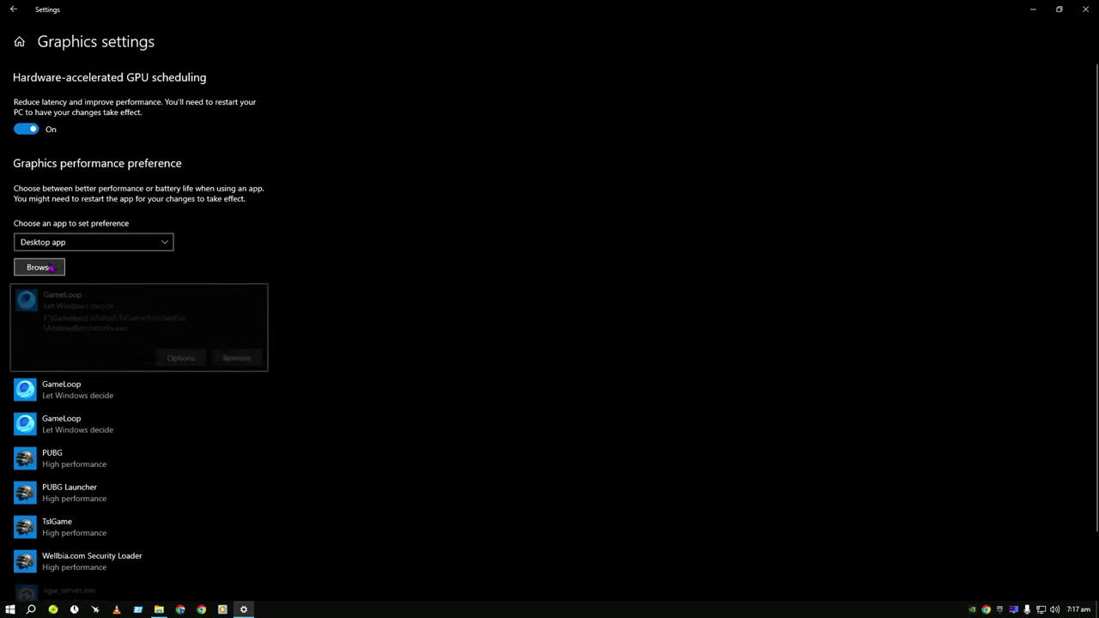
{"action": "key", "text": "Return"}
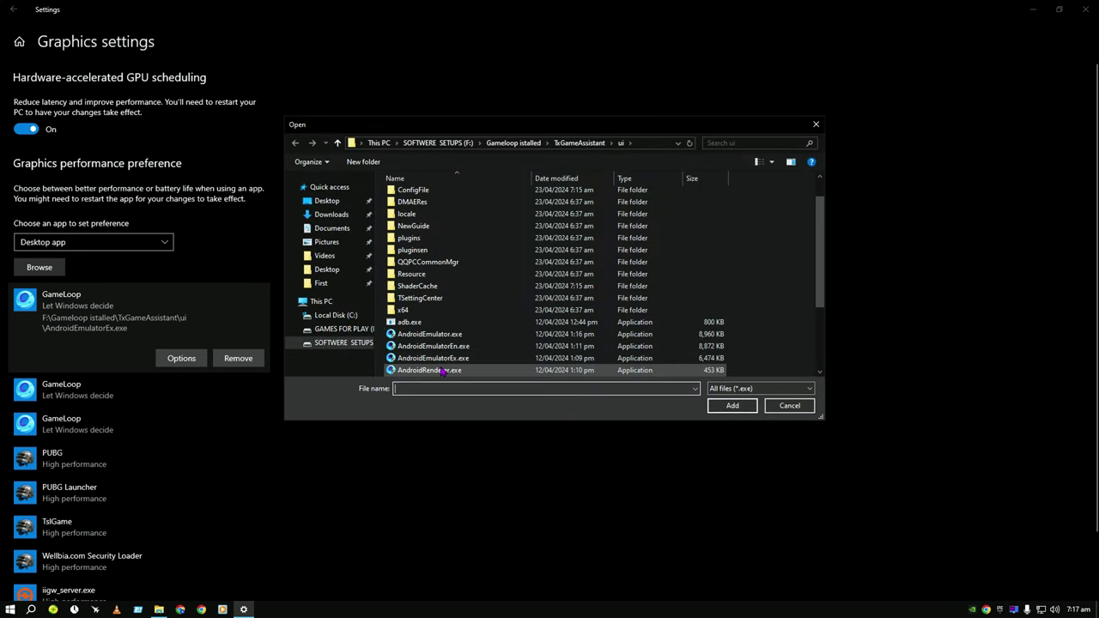
{"action": "left_click", "coordinate": [429, 370]}
{"action": "left_click", "coordinate": [719, 404]}
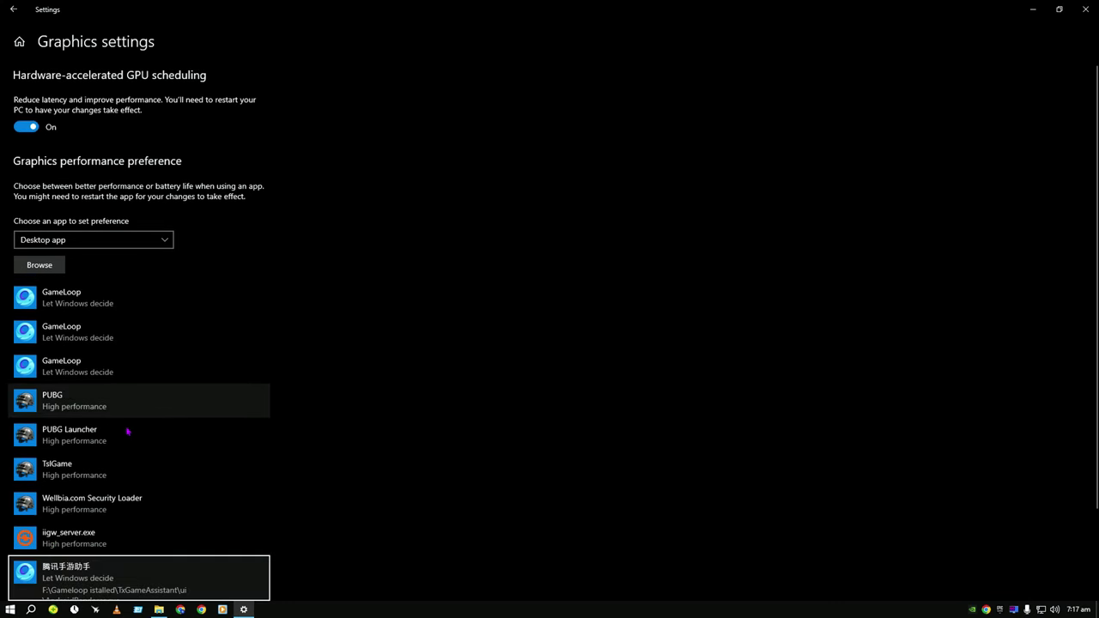
Step: Set the graphics preference of AndroidRenderer.exe and AndroidEmulator.exe to High performance
{"action": "left_click", "coordinate": [181, 528]}
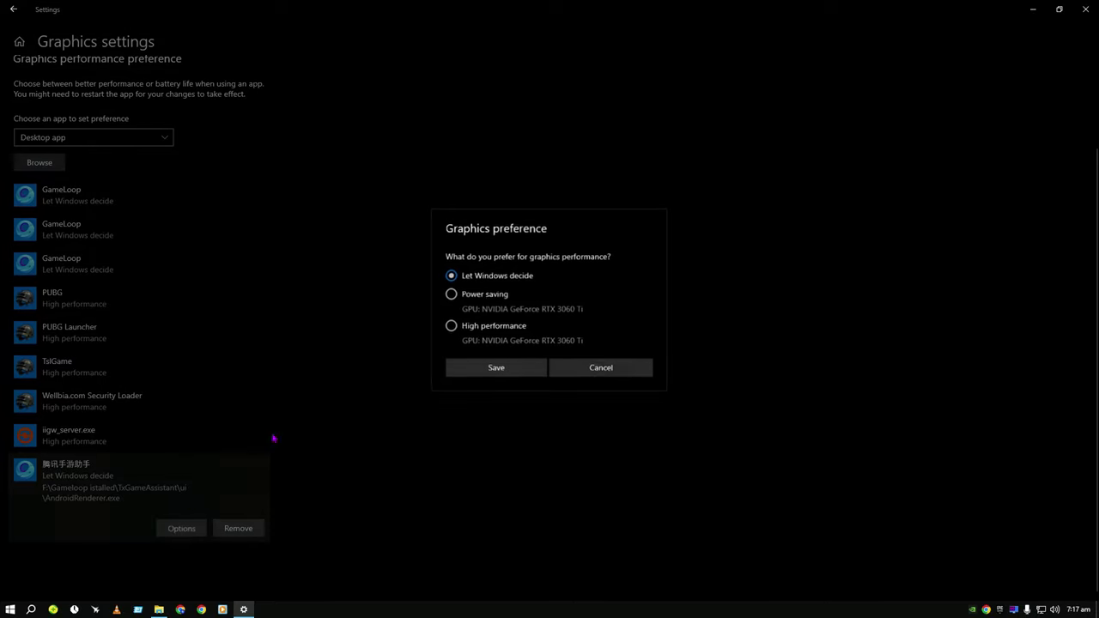
{"action": "left_click", "coordinate": [464, 335]}
{"action": "left_click", "coordinate": [469, 368]}
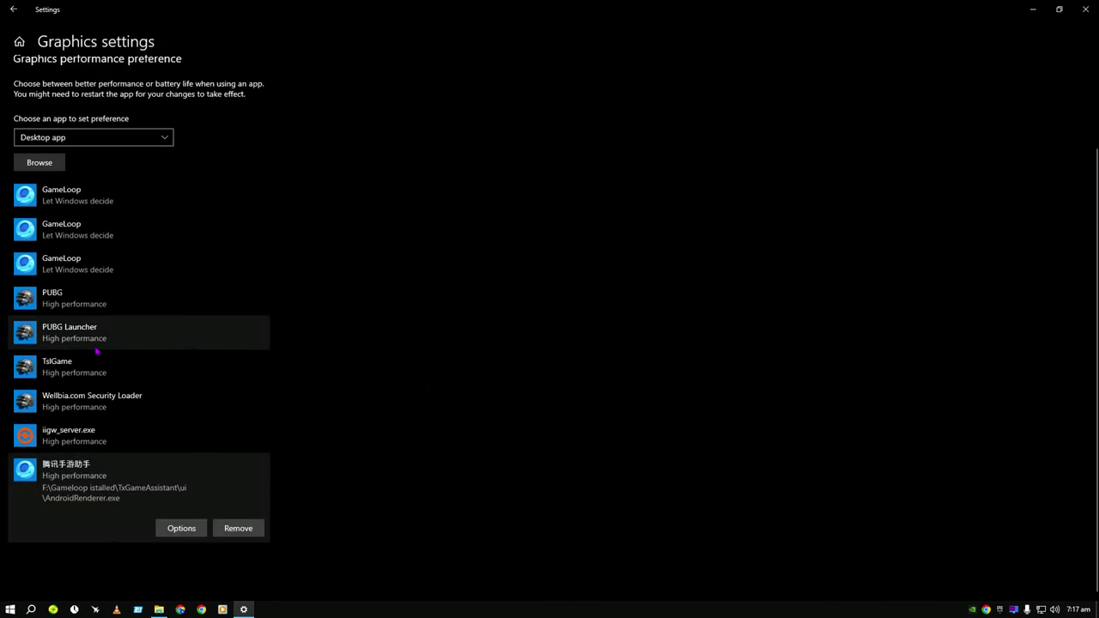
{"action": "left_click", "coordinate": [129, 273]}
{"action": "left_click", "coordinate": [181, 322]}
{"action": "left_click", "coordinate": [451, 327]}
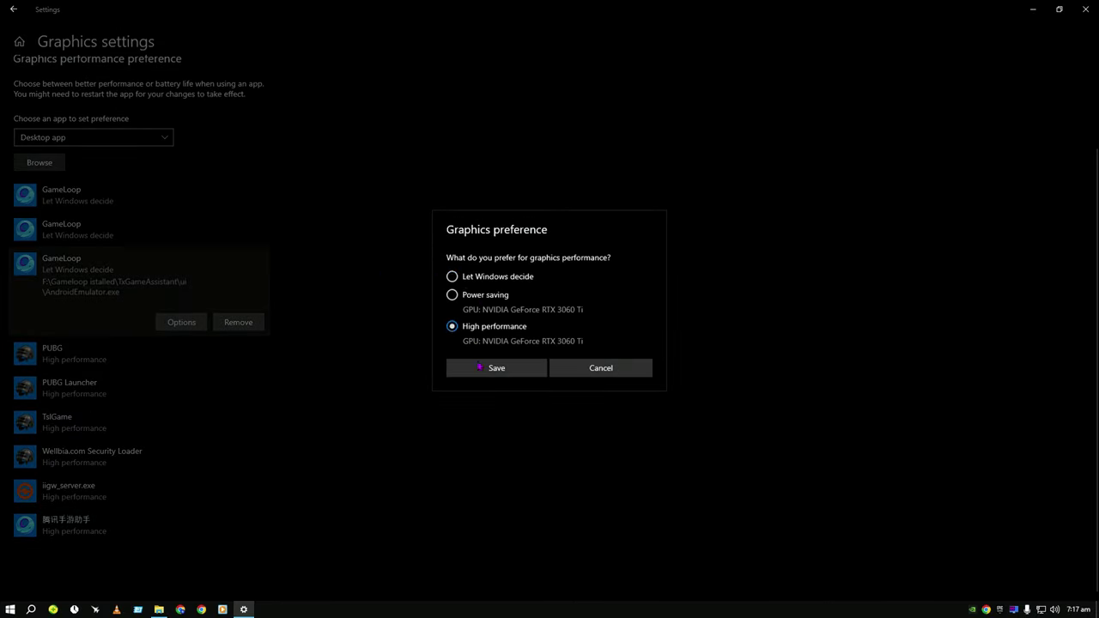
{"action": "left_click", "coordinate": [481, 368]}
Step: Set the graphics preference of AndroidEmulatorEn.exe and AndroidEmulatorEx.exe to High performance
{"action": "left_click", "coordinate": [129, 239]}
{"action": "left_click", "coordinate": [181, 287]}
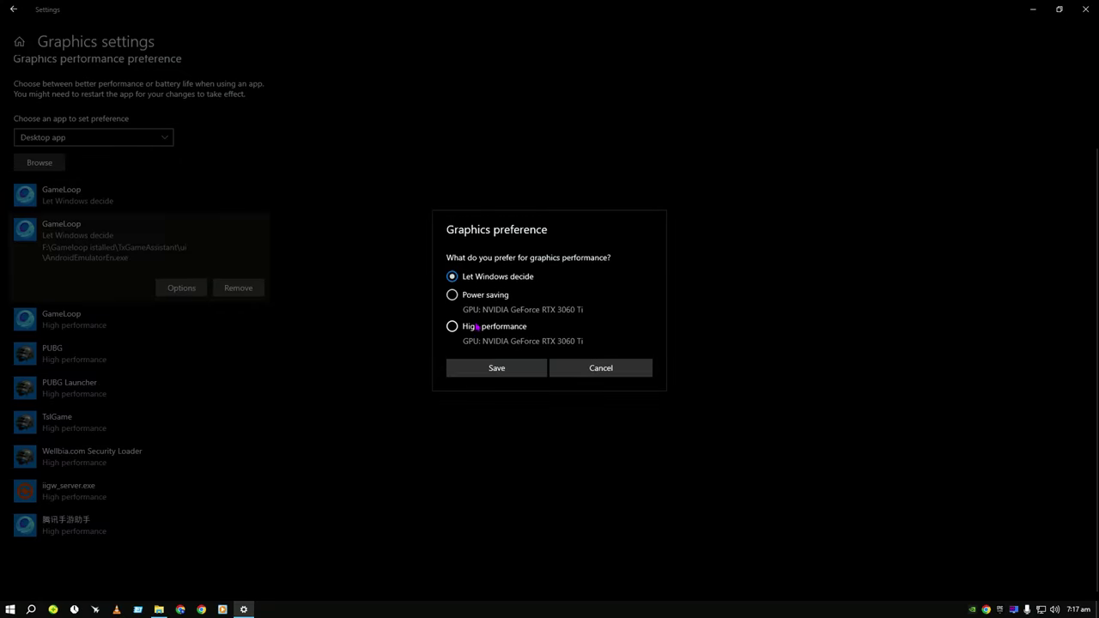
{"action": "left_click", "coordinate": [449, 324]}
{"action": "left_click", "coordinate": [448, 366]}
{"action": "left_click", "coordinate": [172, 198]}
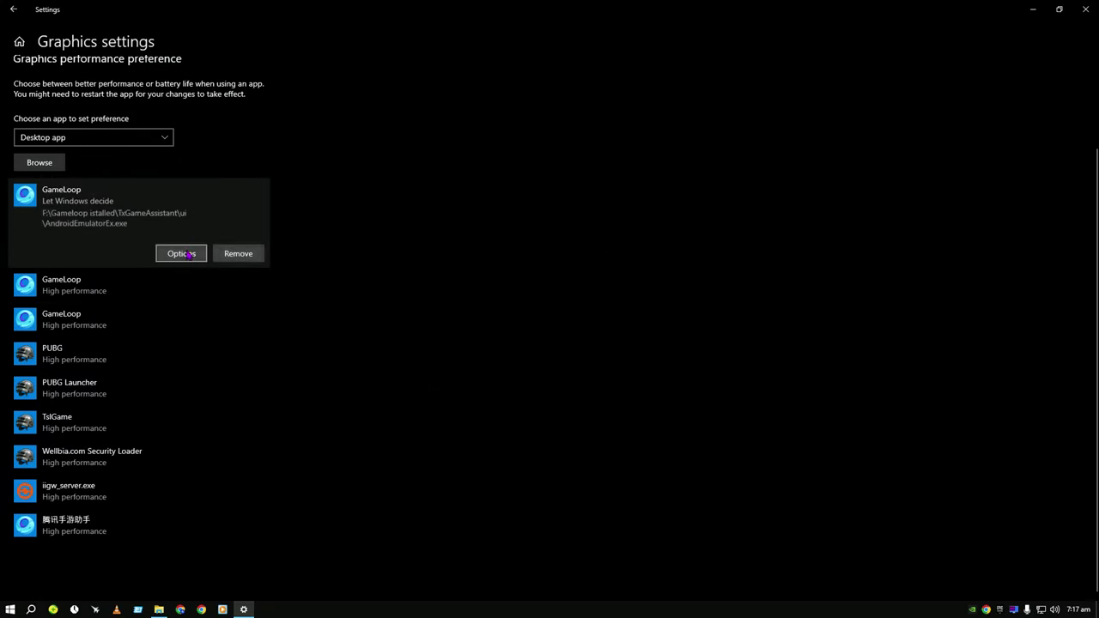
{"action": "left_click", "coordinate": [187, 254]}
{"action": "left_click", "coordinate": [452, 326]}
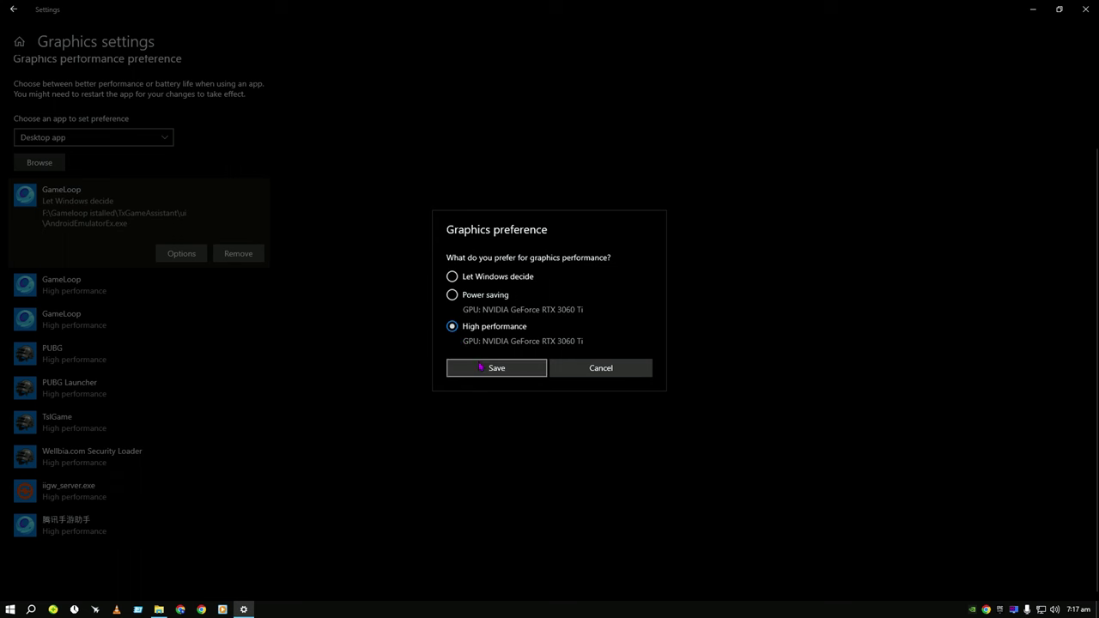
{"action": "left_click", "coordinate": [489, 367]}
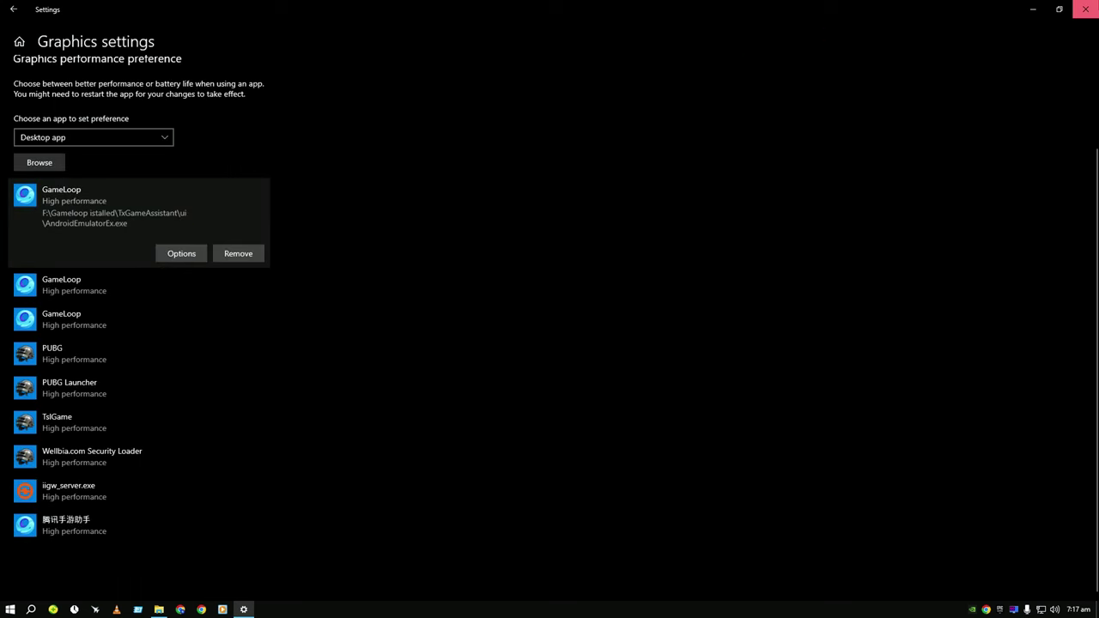
Step: Close the Settings window and open NVIDIA Control Panel from the desktop
{"action": "left_click", "coordinate": [1085, 9]}
{"action": "right_click", "coordinate": [349, 211]}
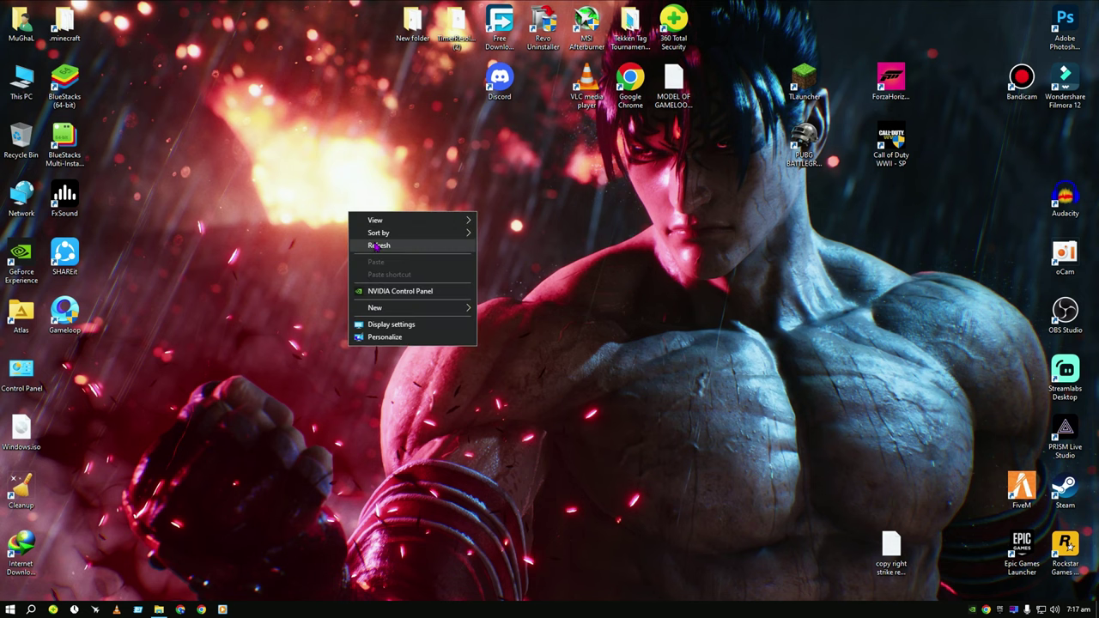
{"action": "right_click", "coordinate": [374, 243]}
{"action": "left_click", "coordinate": [404, 321]}
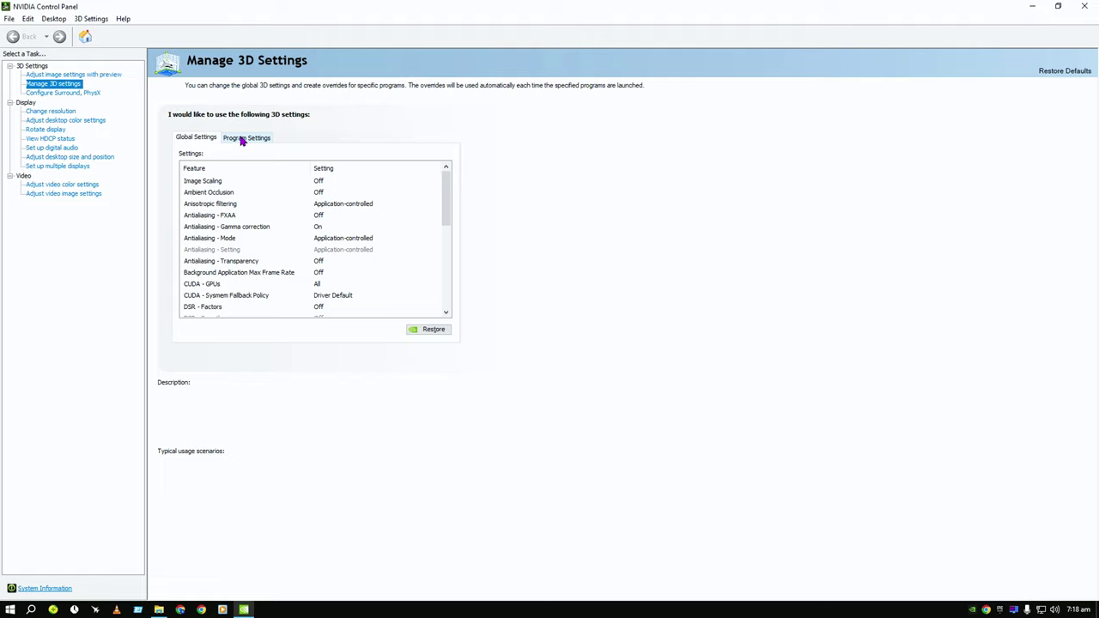
Step: Add the GameLoop program listed below "Consent UI for administrative applications" to the program-specific 3D settings
{"action": "left_click", "coordinate": [242, 140]}
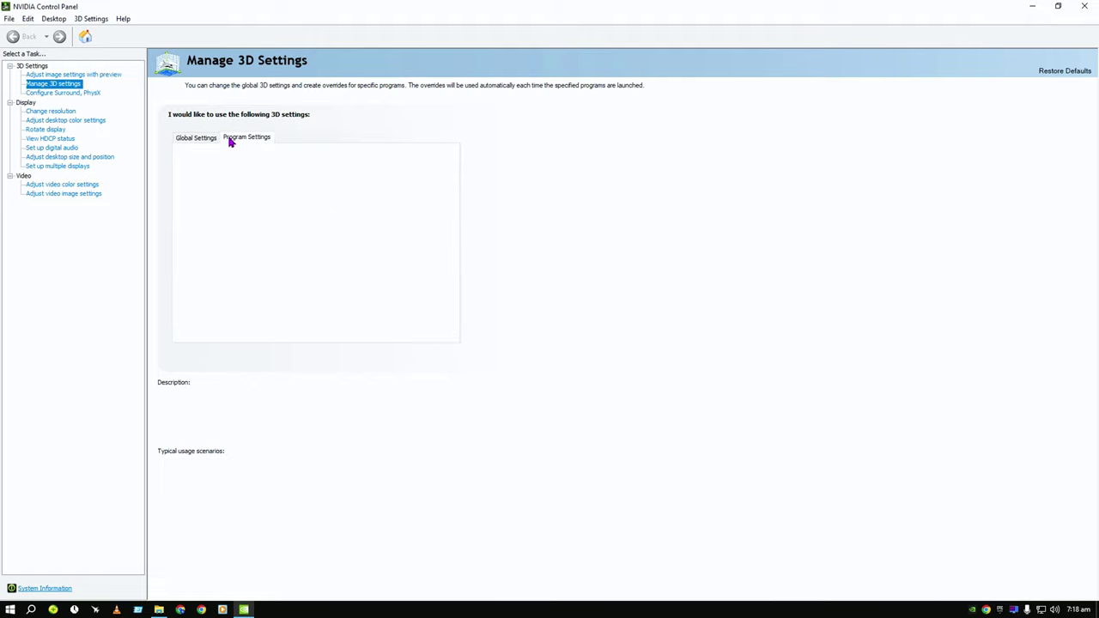
{"action": "left_click", "coordinate": [326, 166]}
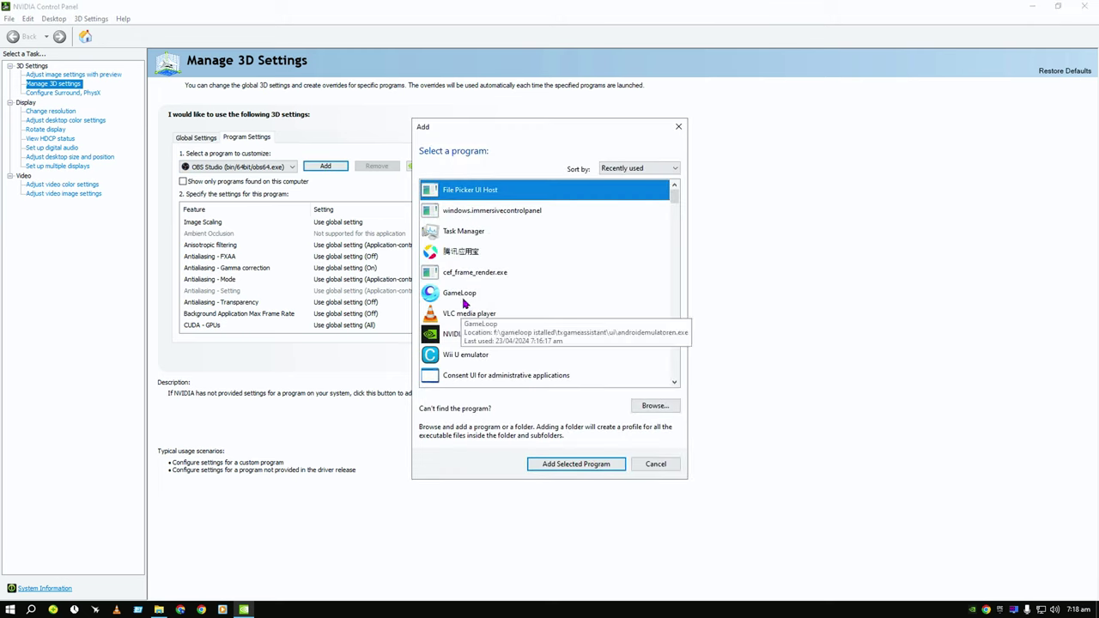
{"action": "scroll", "coordinate": [464, 302], "scroll_direction": "down", "scroll_amount": 3}
{"action": "scroll", "coordinate": [472, 257], "scroll_direction": "up", "scroll_amount": 2}
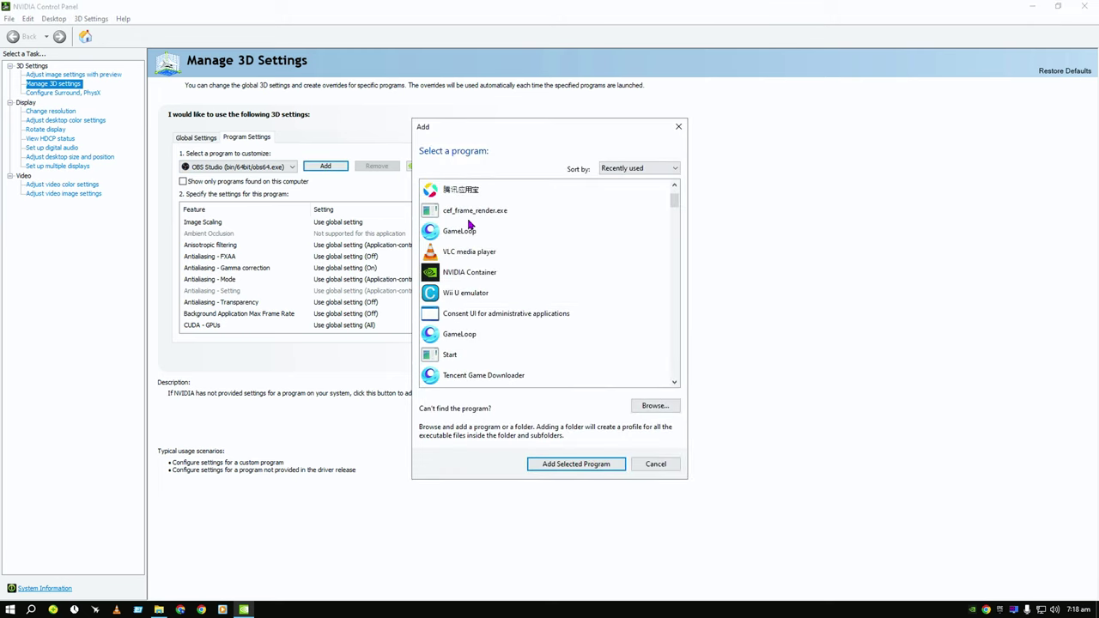
{"action": "left_click", "coordinate": [468, 335]}
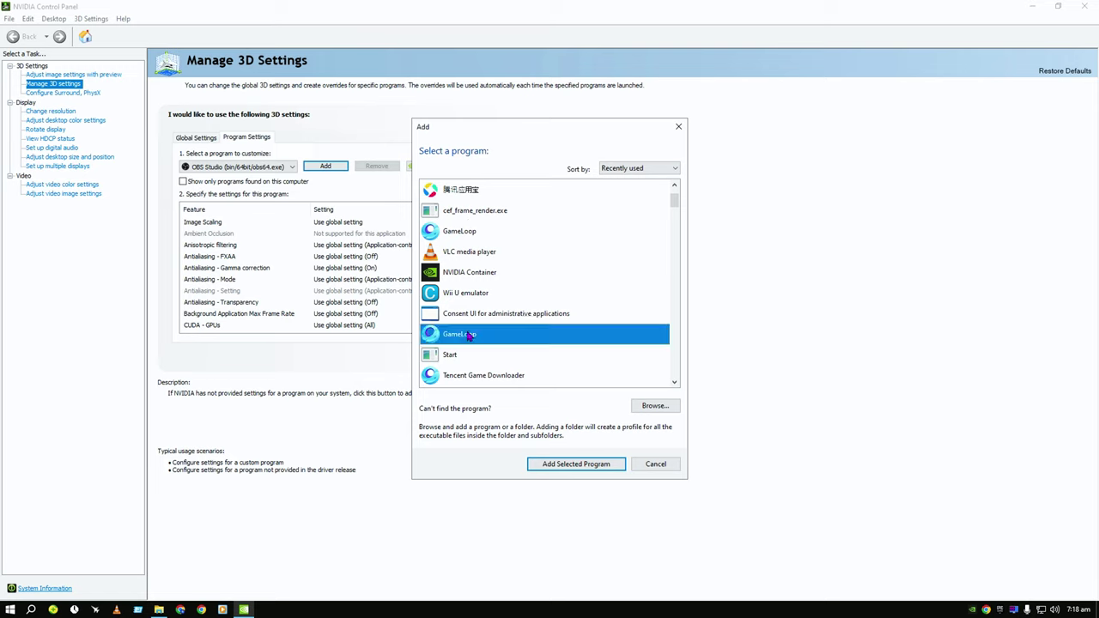
{"action": "left_click", "coordinate": [554, 465]}
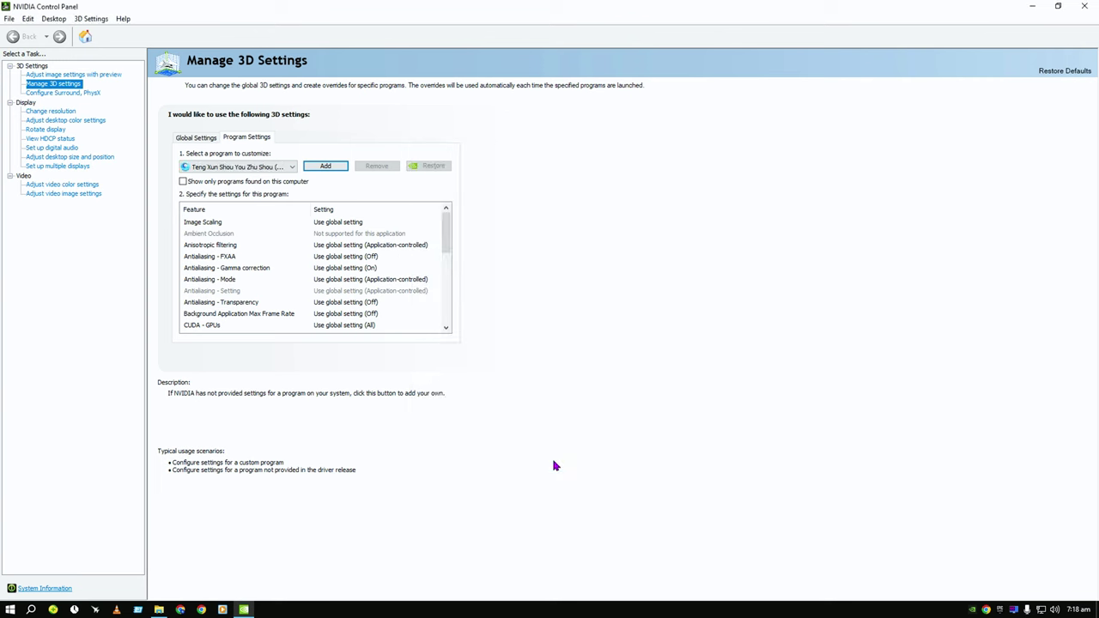
{"action": "left_click", "coordinate": [326, 165]}
{"action": "scroll", "coordinate": [478, 369], "scroll_direction": "down", "scroll_amount": 1}
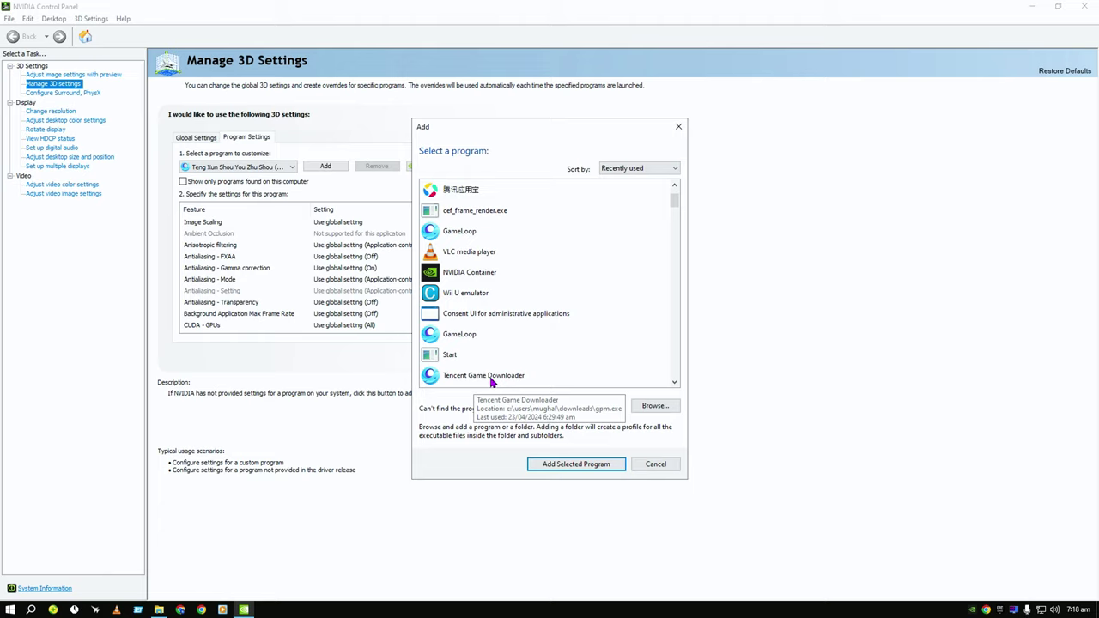
{"action": "left_click", "coordinate": [476, 337]}
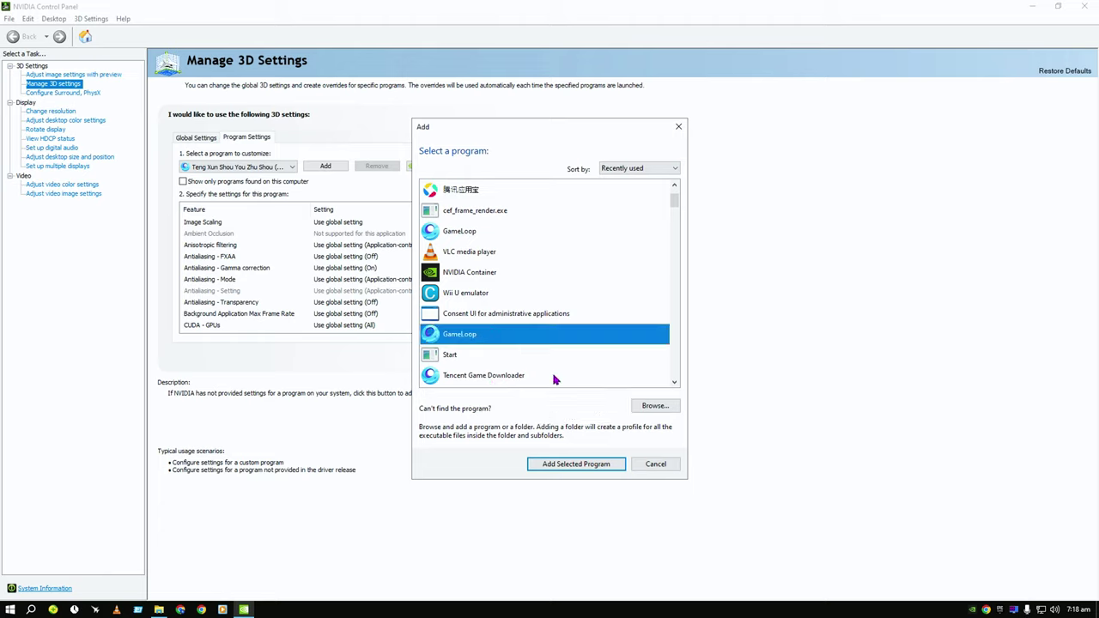
{"action": "left_click", "coordinate": [652, 464]}
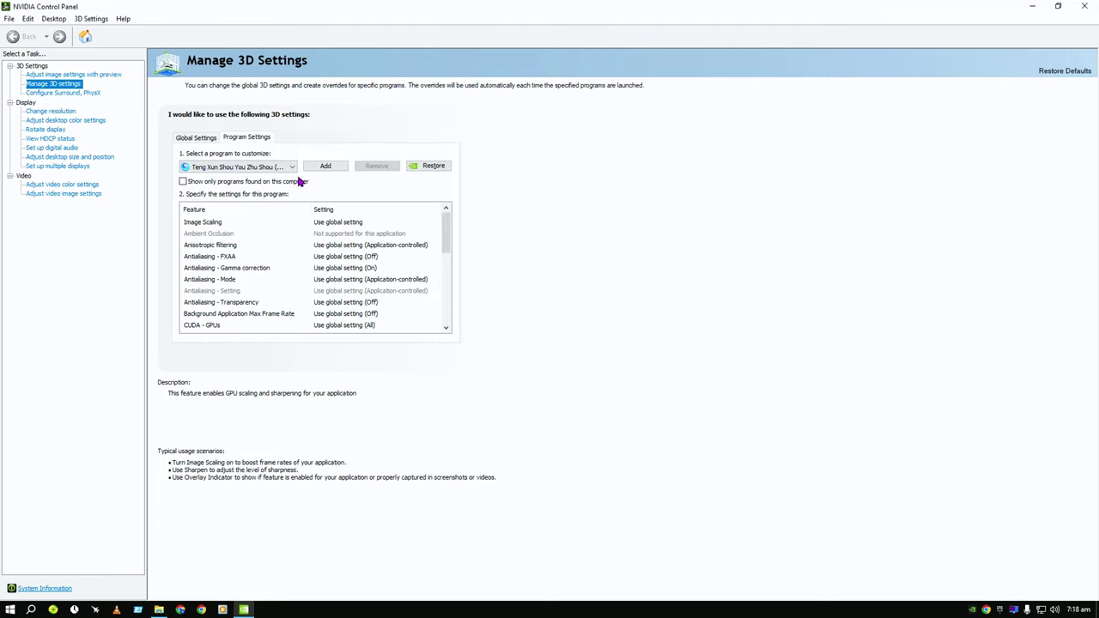
{"action": "left_click", "coordinate": [336, 225]}
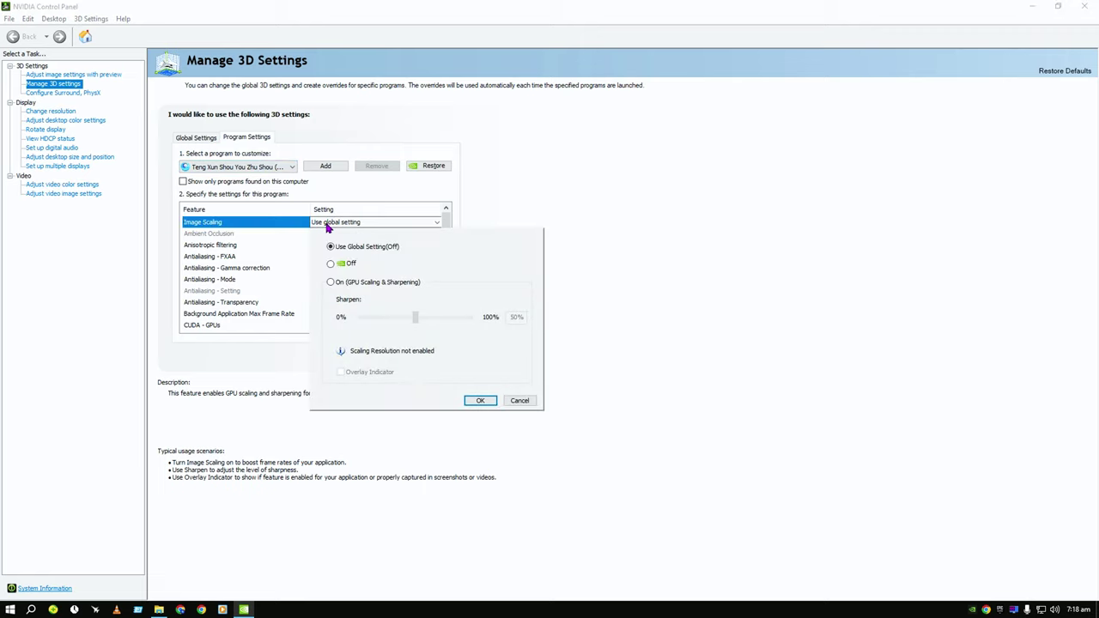
{"action": "left_click", "coordinate": [334, 225]}
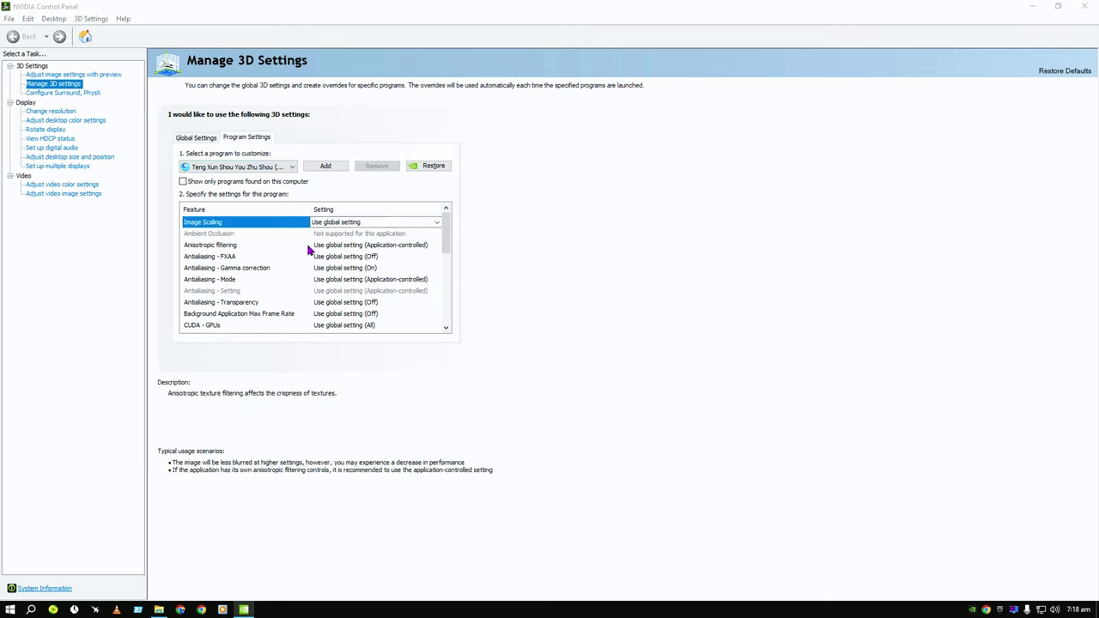
Step: Set Anisotropic filtering, Antialiasing - FXAA and Antialiasing - Gamma correction to Off for the GameLoop program profile
{"action": "left_click", "coordinate": [345, 248]}
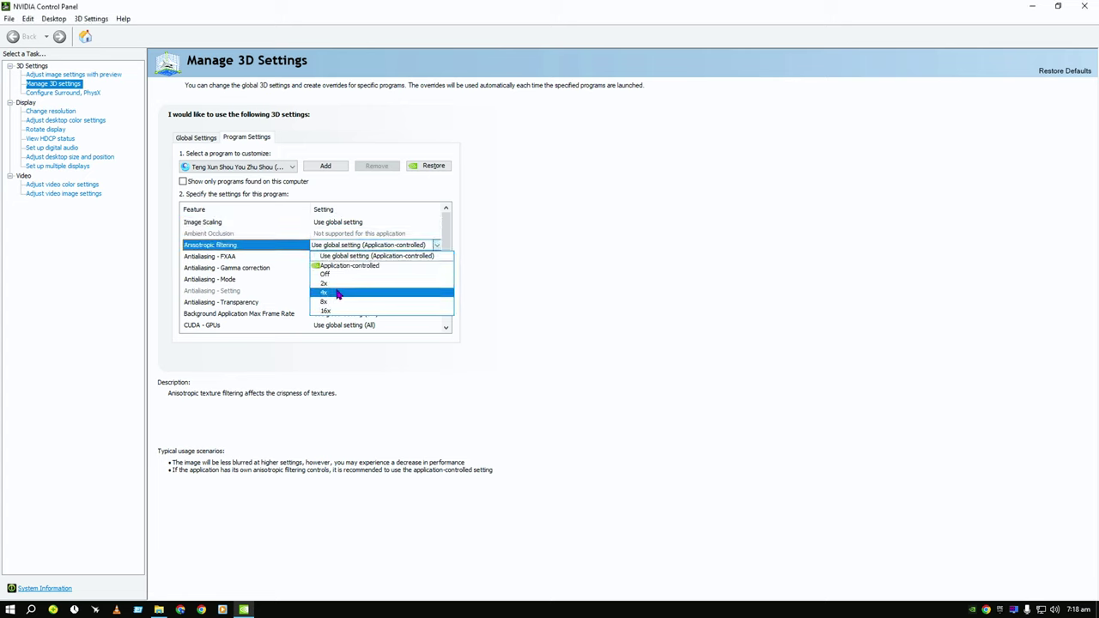
{"action": "left_click", "coordinate": [331, 274]}
{"action": "left_click", "coordinate": [335, 256]}
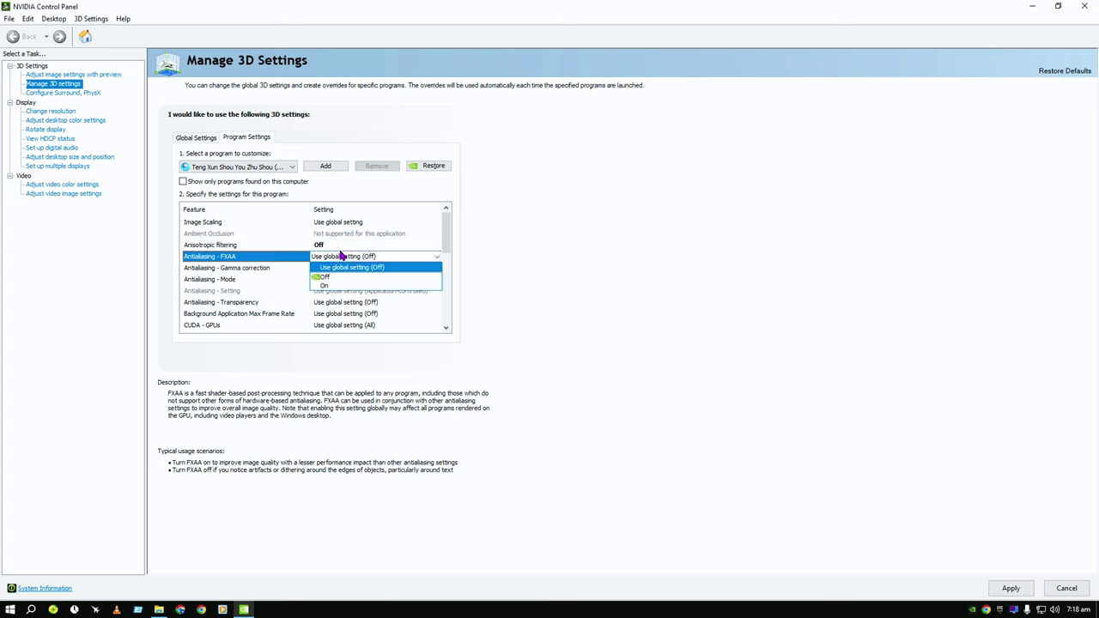
{"action": "left_click", "coordinate": [333, 279]}
{"action": "left_click", "coordinate": [339, 268]}
{"action": "left_click", "coordinate": [325, 280]}
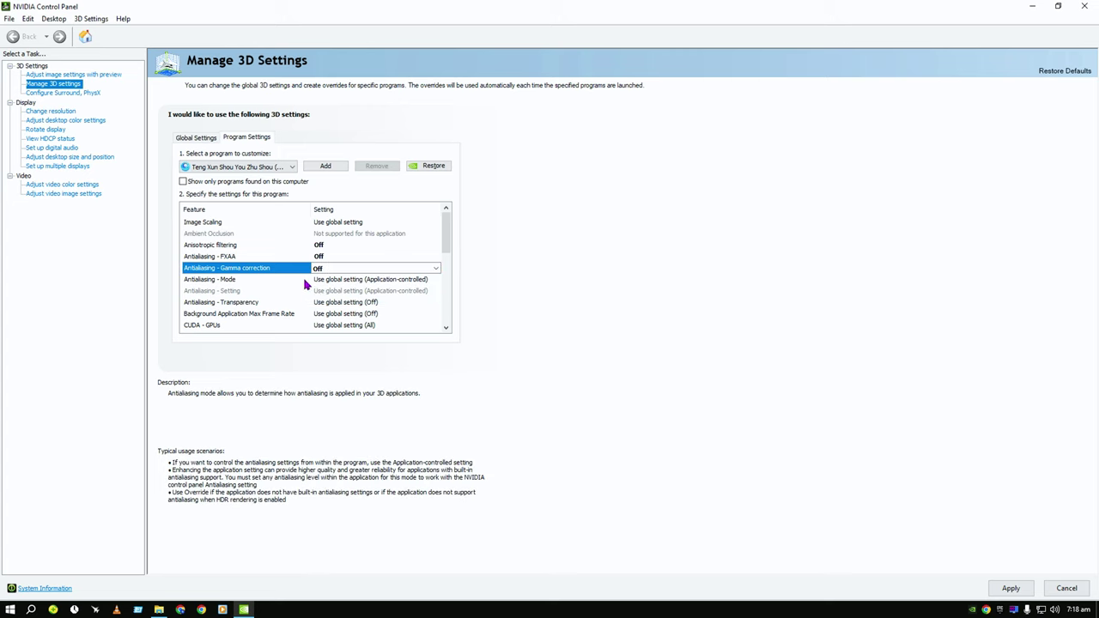
Step: Set Antialiasing - Mode and Antialiasing - Transparency to Off for the selected program
{"action": "left_click", "coordinate": [346, 279]}
{"action": "left_click", "coordinate": [364, 302]}
{"action": "scroll", "coordinate": [310, 283], "scroll_direction": "down", "scroll_amount": 1}
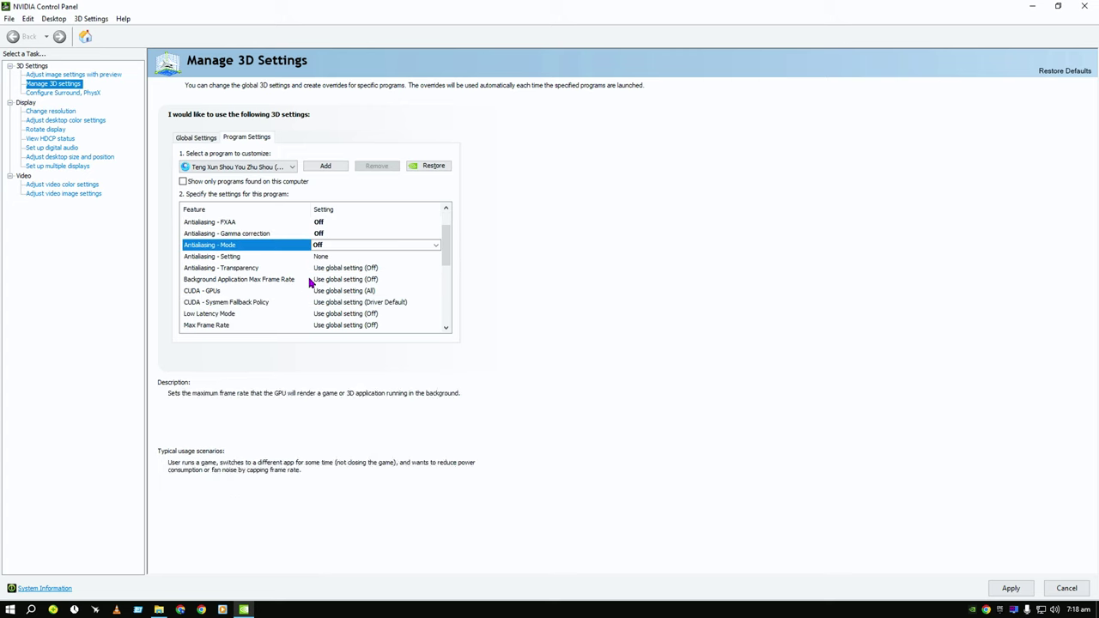
{"action": "left_click", "coordinate": [333, 269]}
{"action": "left_click", "coordinate": [331, 289]}
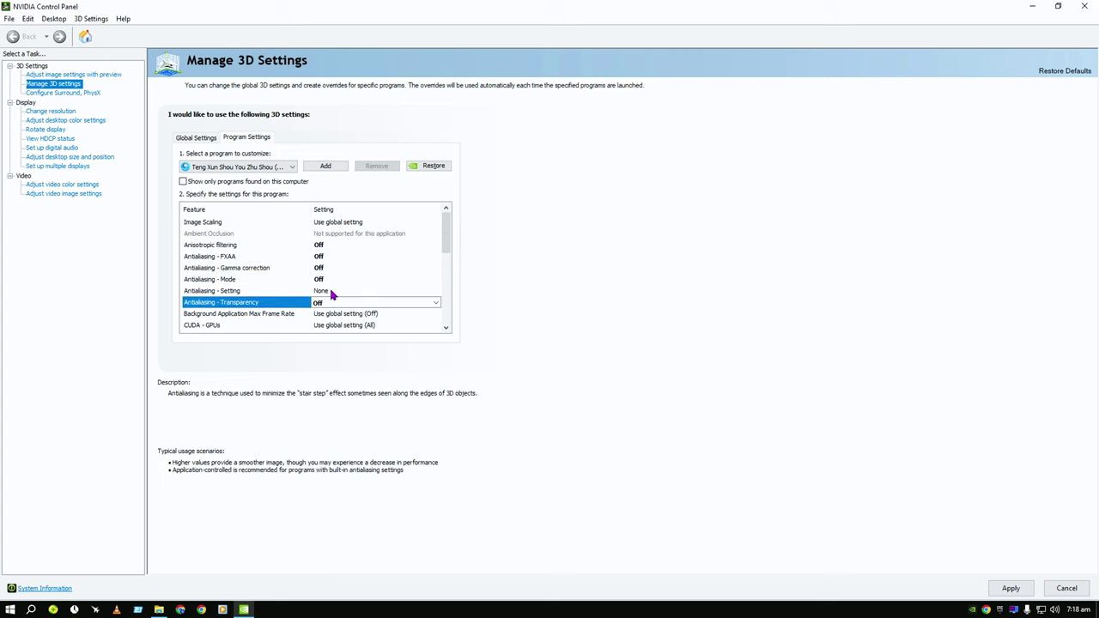
Step: Set Background Application Max Frame Rate to Off for the selected program
{"action": "scroll", "coordinate": [315, 316], "scroll_direction": "down", "scroll_amount": 1}
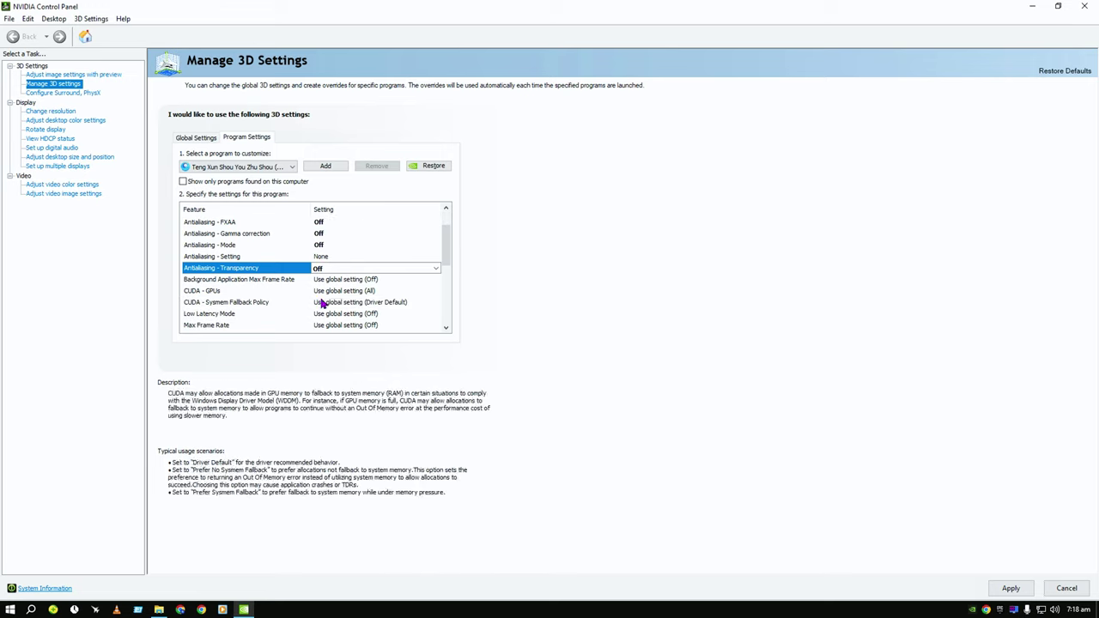
{"action": "left_click", "coordinate": [378, 280]}
{"action": "left_click", "coordinate": [331, 320]}
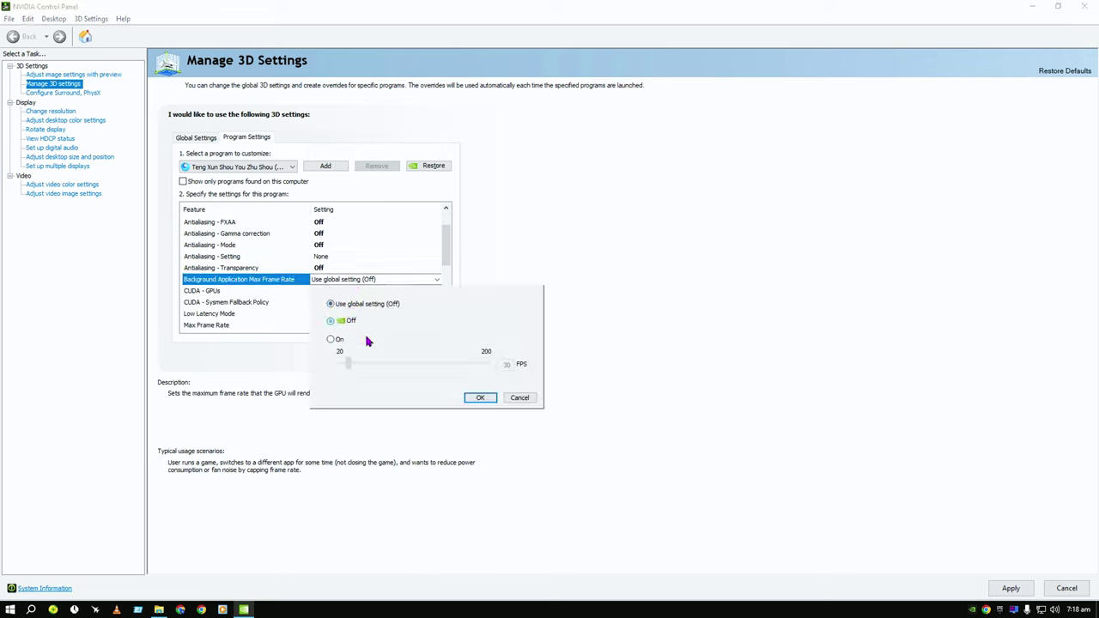
{"action": "left_click", "coordinate": [479, 398]}
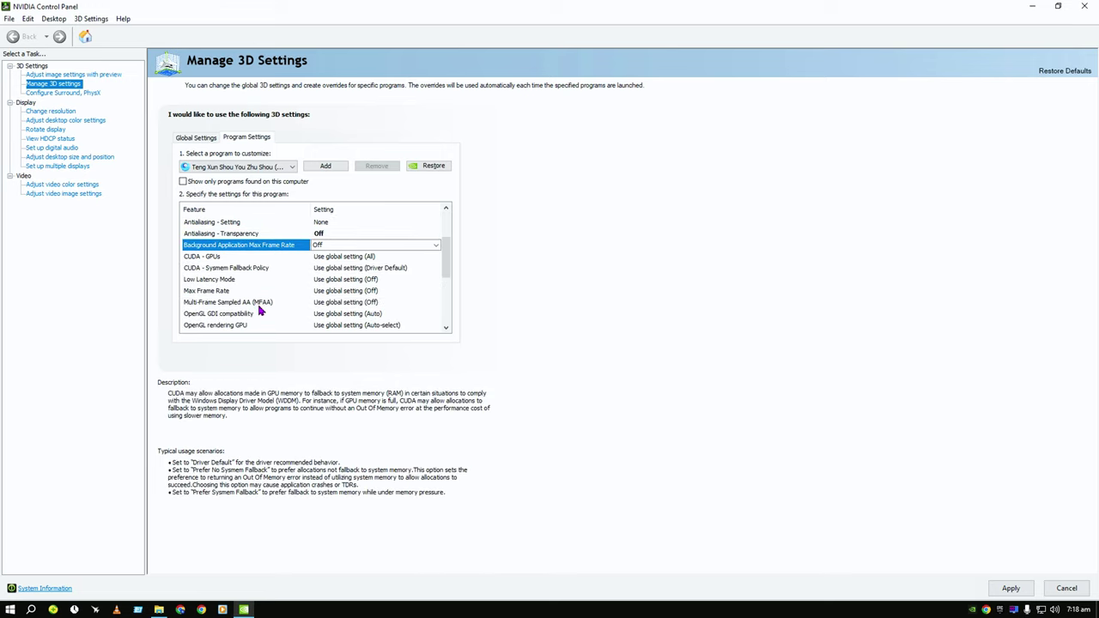
Step: Assign the NVIDIA GeForce RTX 3060 Ti explicitly as the program's CUDA GPU instead of the global setting
{"action": "left_click", "coordinate": [359, 256]}
{"action": "left_click", "coordinate": [336, 294]}
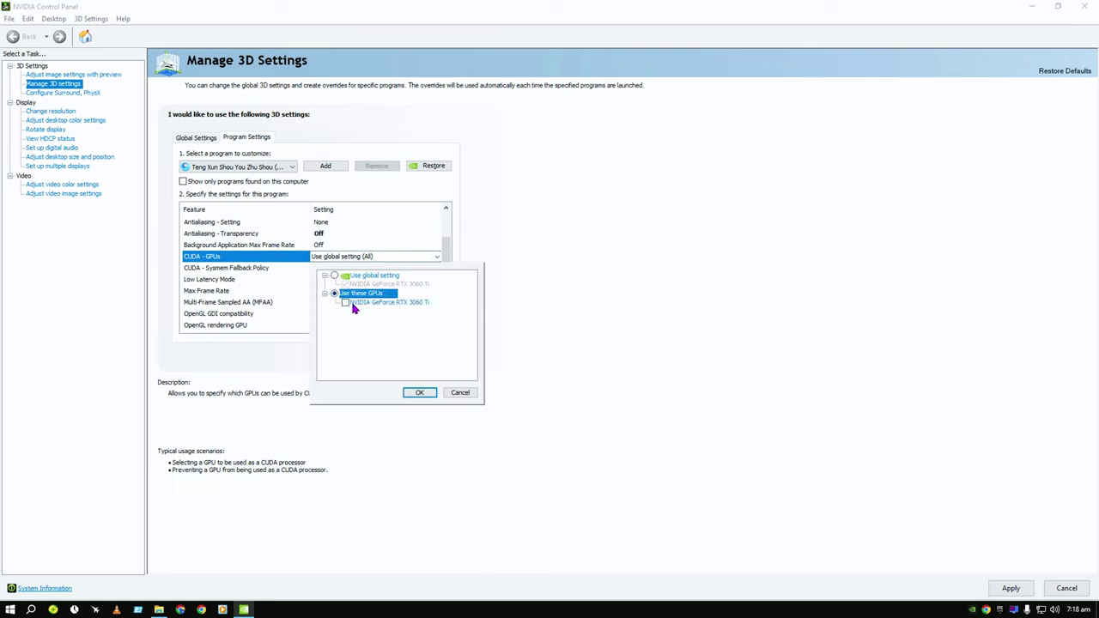
{"action": "left_click", "coordinate": [346, 303]}
{"action": "left_click", "coordinate": [414, 392]}
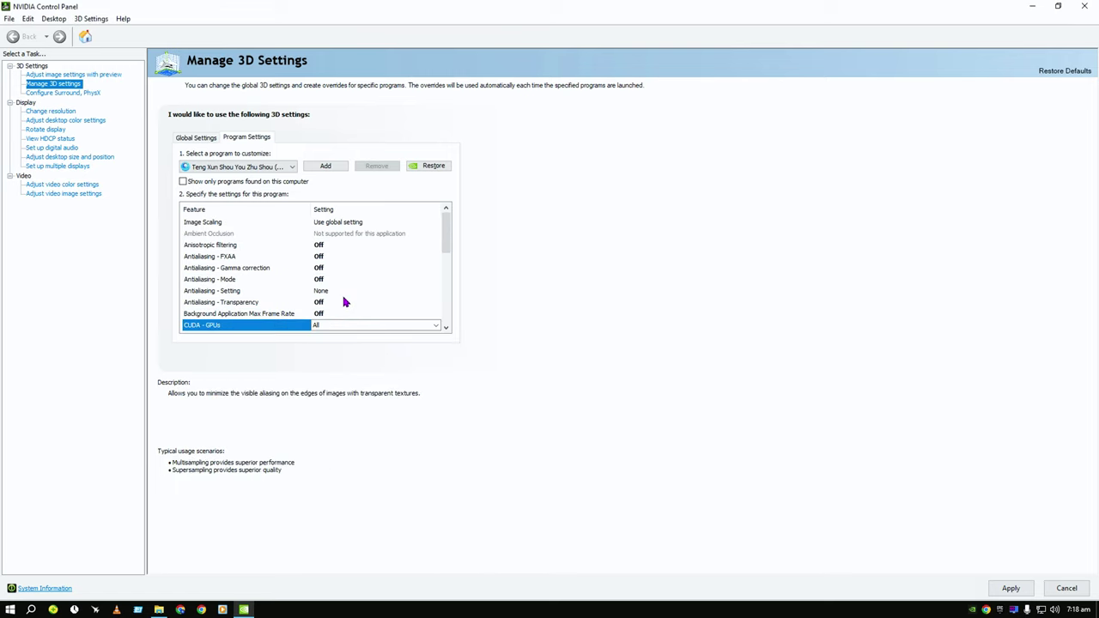
Step: Set CUDA - Sysmem Fallback Policy to Prefer No Sysmem Fallback and Low Latency Mode to Ultra
{"action": "left_click", "coordinate": [357, 269]}
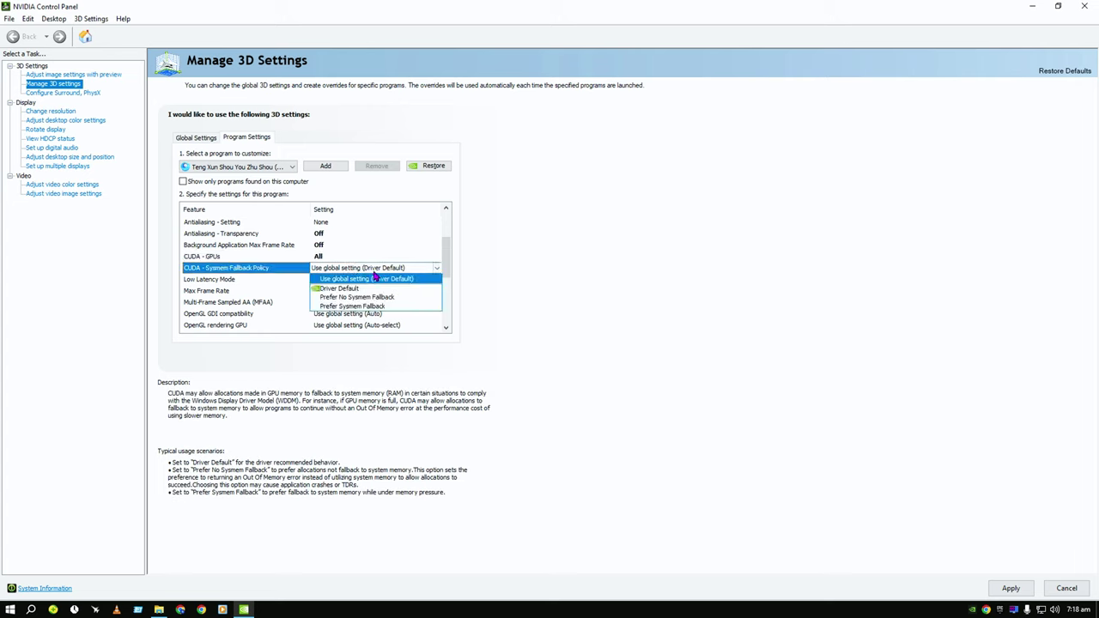
{"action": "left_click", "coordinate": [328, 298]}
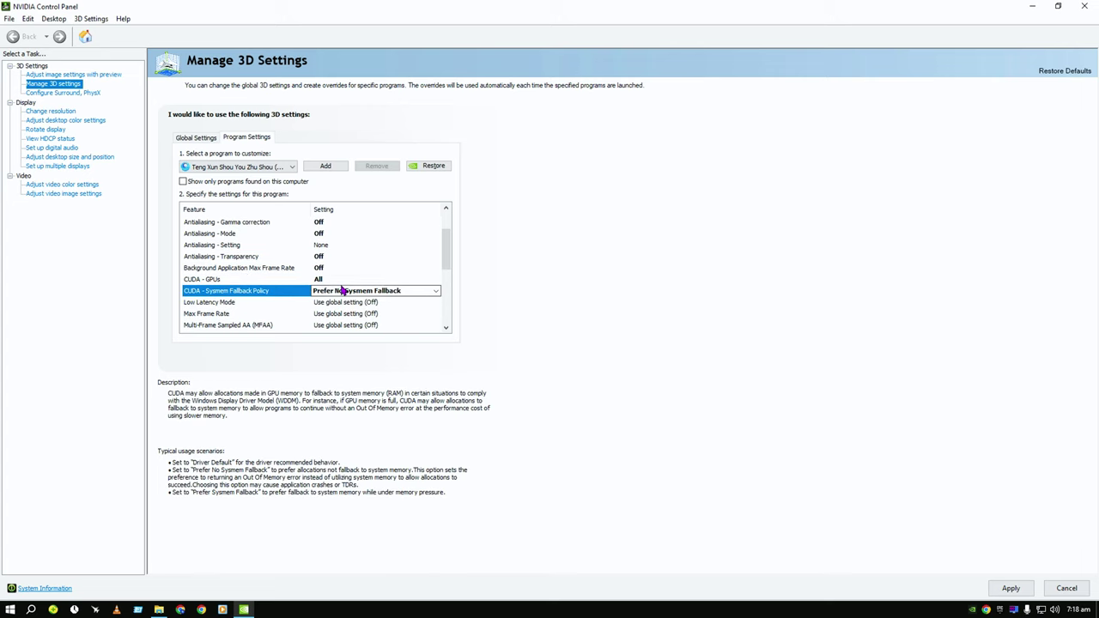
{"action": "left_click", "coordinate": [362, 273]}
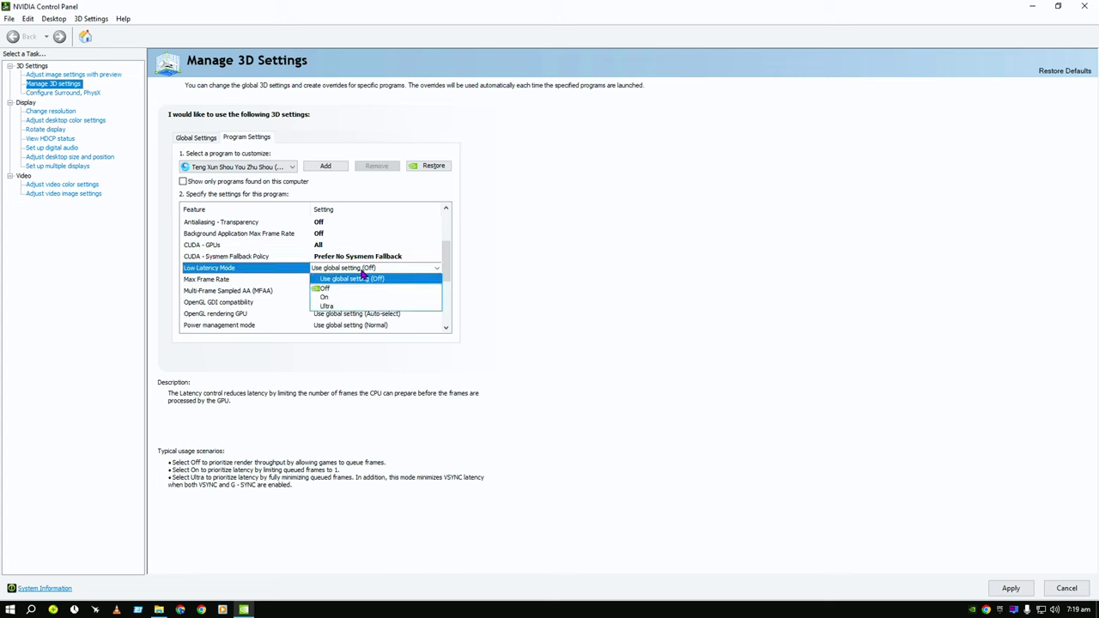
{"action": "left_click", "coordinate": [344, 306]}
Step: Set Max Frame Rate and Multi-Frame Sampled AA (MFAA) to Off for the selected program
{"action": "scroll", "coordinate": [252, 293], "scroll_direction": "down", "scroll_amount": 1}
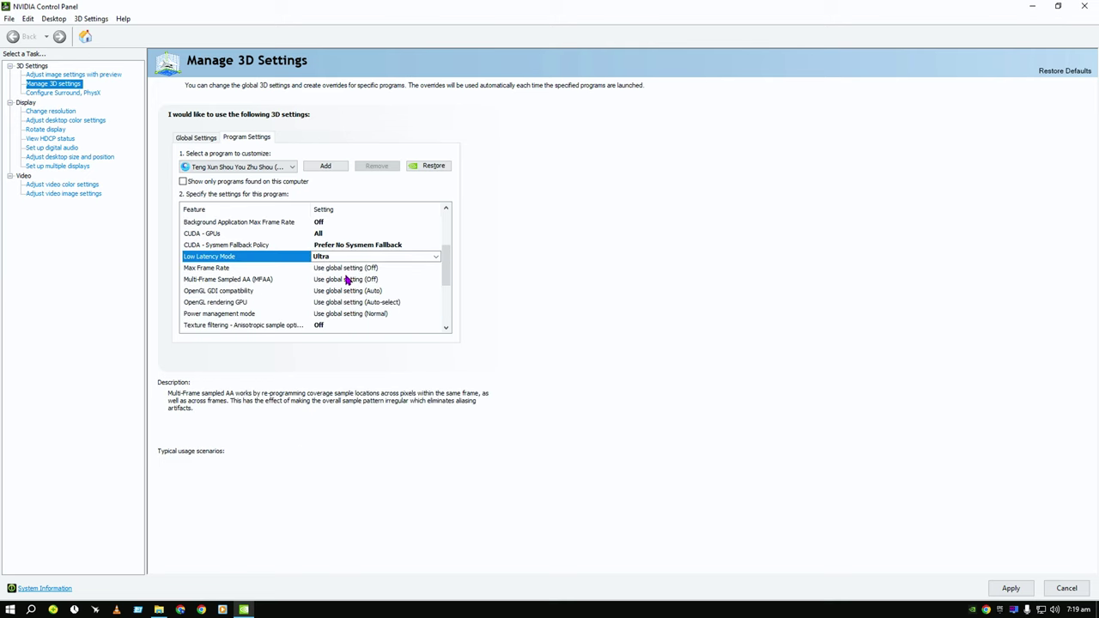
{"action": "left_click", "coordinate": [347, 268]}
{"action": "left_click", "coordinate": [331, 309]}
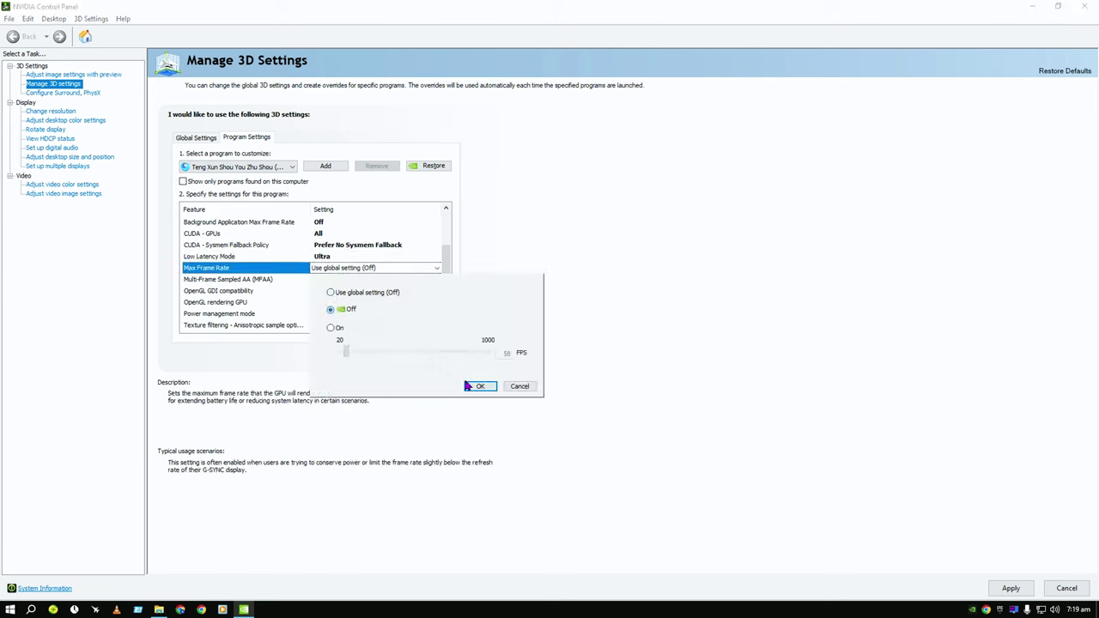
{"action": "left_click", "coordinate": [473, 385]}
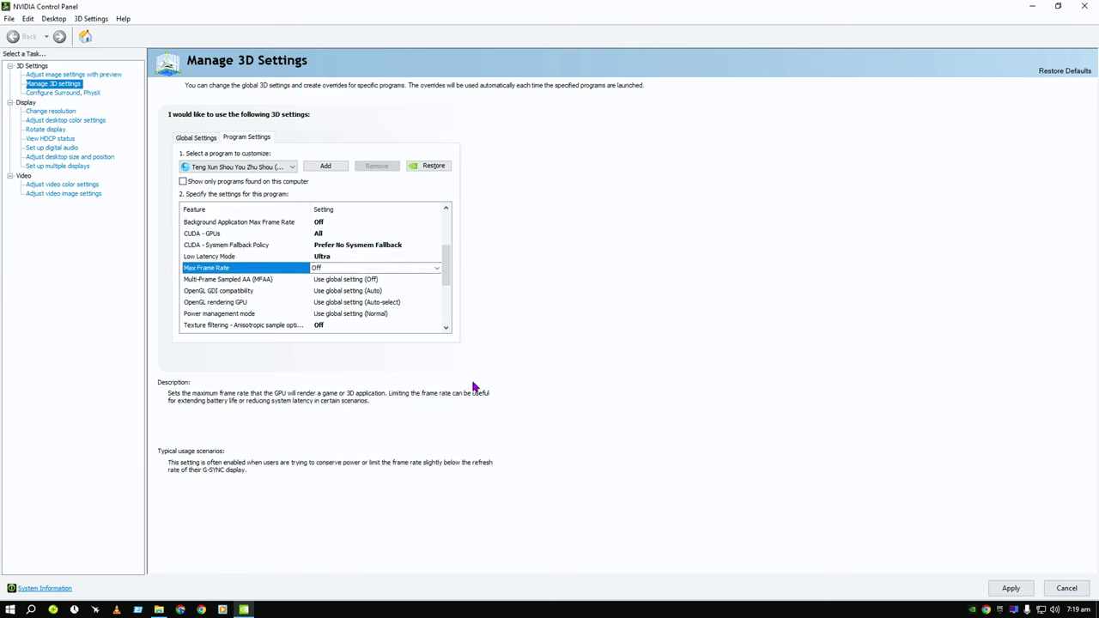
{"action": "left_click", "coordinate": [352, 280]}
{"action": "left_click", "coordinate": [339, 302]}
Step: Set OpenGL GDI compatibility to Prefer performance and OpenGL rendering GPU to NVIDIA GeForce RTX 3060 Ti
{"action": "scroll", "coordinate": [335, 301], "scroll_direction": "down", "scroll_amount": 2}
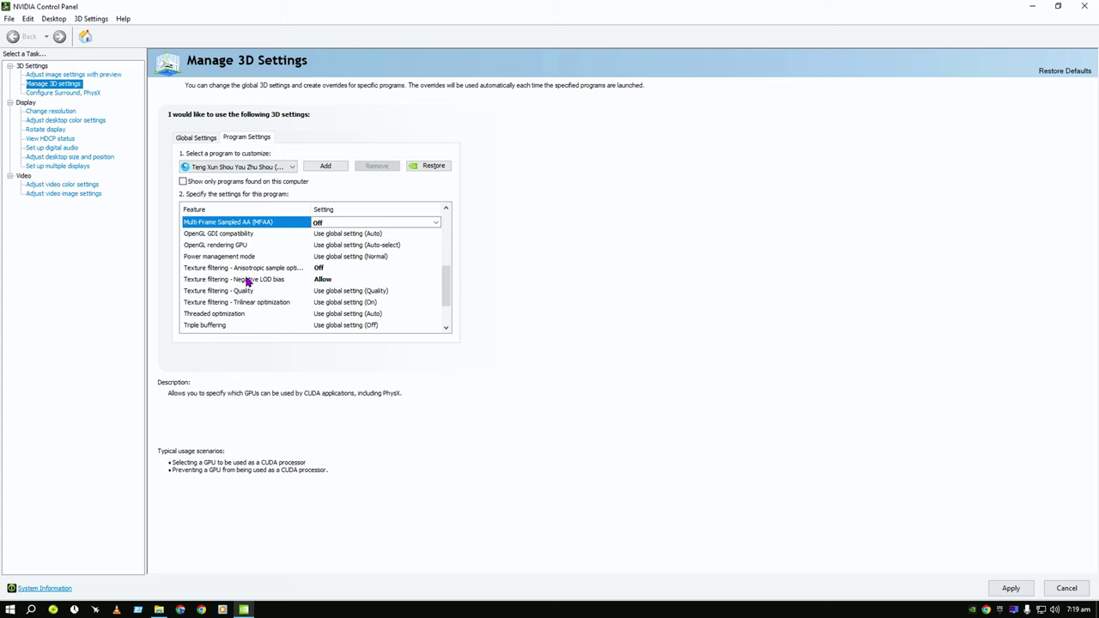
{"action": "left_click", "coordinate": [336, 235]}
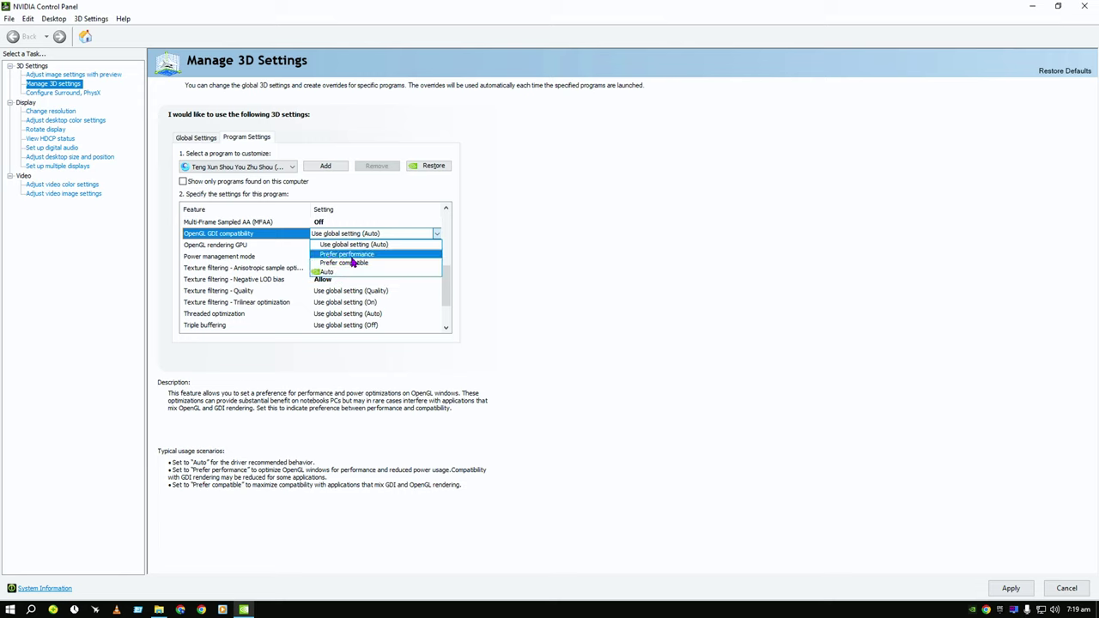
{"action": "left_click", "coordinate": [352, 256]}
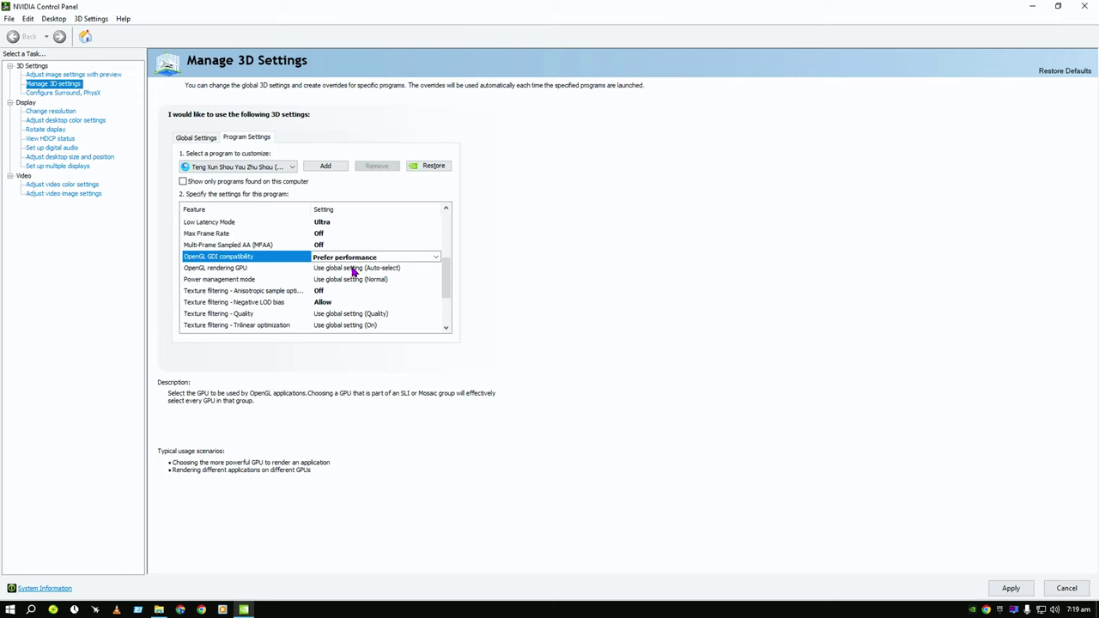
{"action": "left_click", "coordinate": [342, 269]}
{"action": "left_click", "coordinate": [352, 297]}
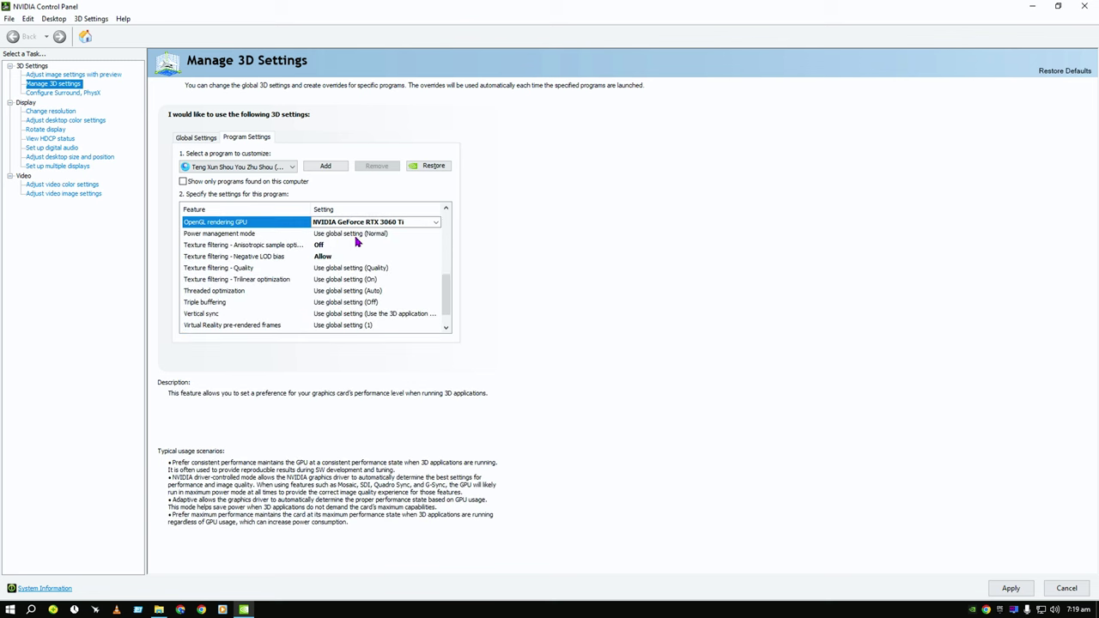
Step: Set Power management mode to Prefer maximum performance and Texture filtering - Quality to High performance
{"action": "left_click", "coordinate": [356, 237]}
{"action": "left_click", "coordinate": [352, 264]}
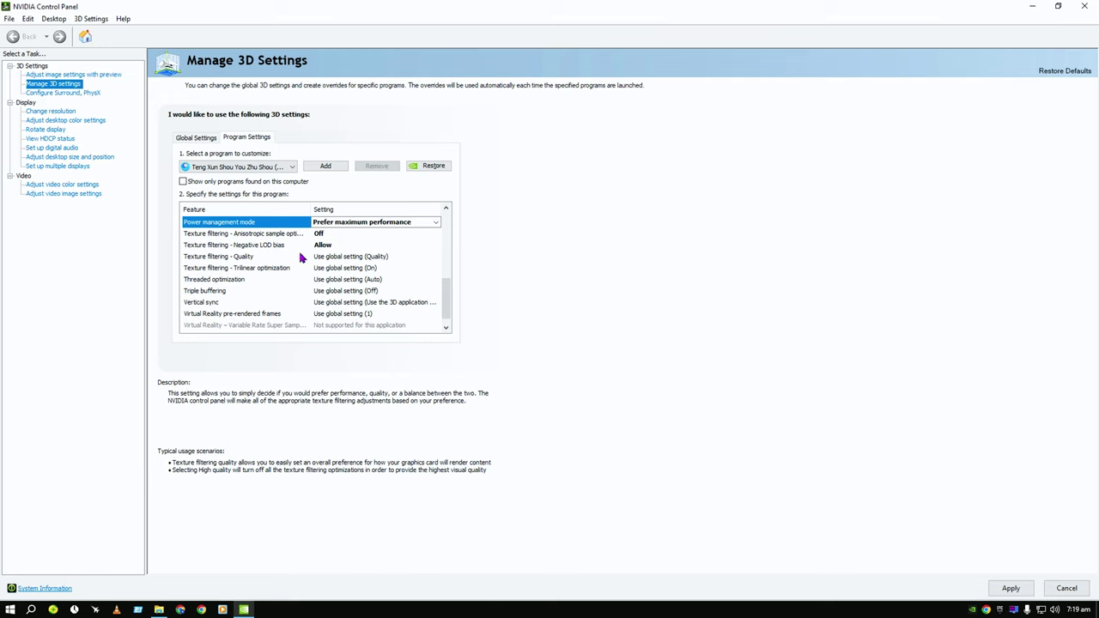
{"action": "left_click", "coordinate": [385, 257]}
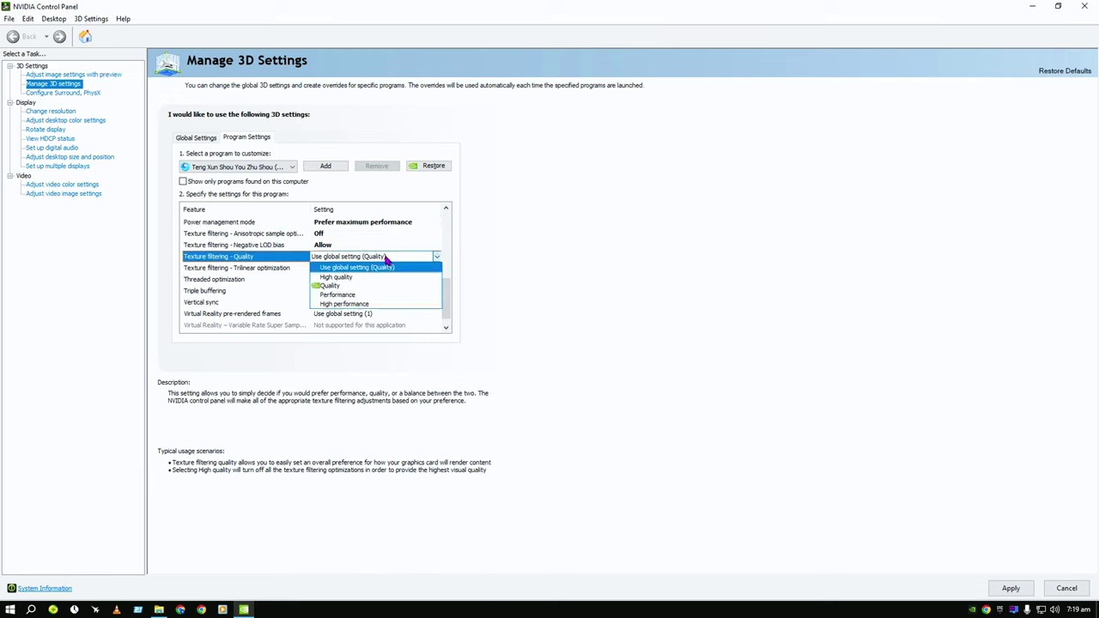
{"action": "left_click", "coordinate": [368, 302]}
Step: Set Threaded optimization to On and Triple buffering to Off for the selected program
{"action": "scroll", "coordinate": [280, 284], "scroll_direction": "down", "scroll_amount": 2}
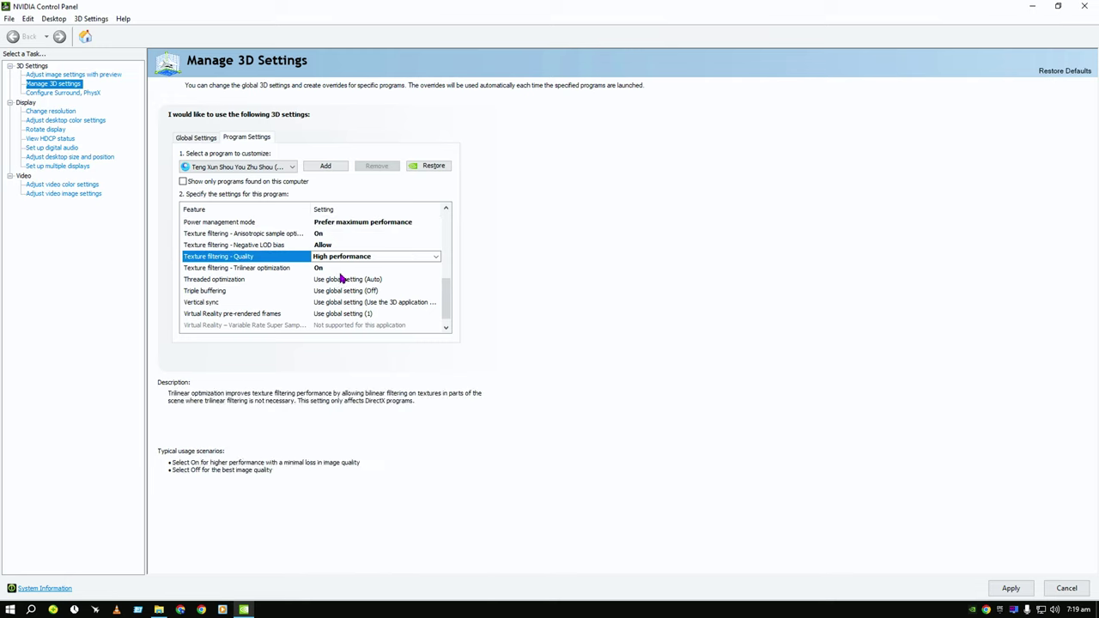
{"action": "left_click", "coordinate": [343, 282]}
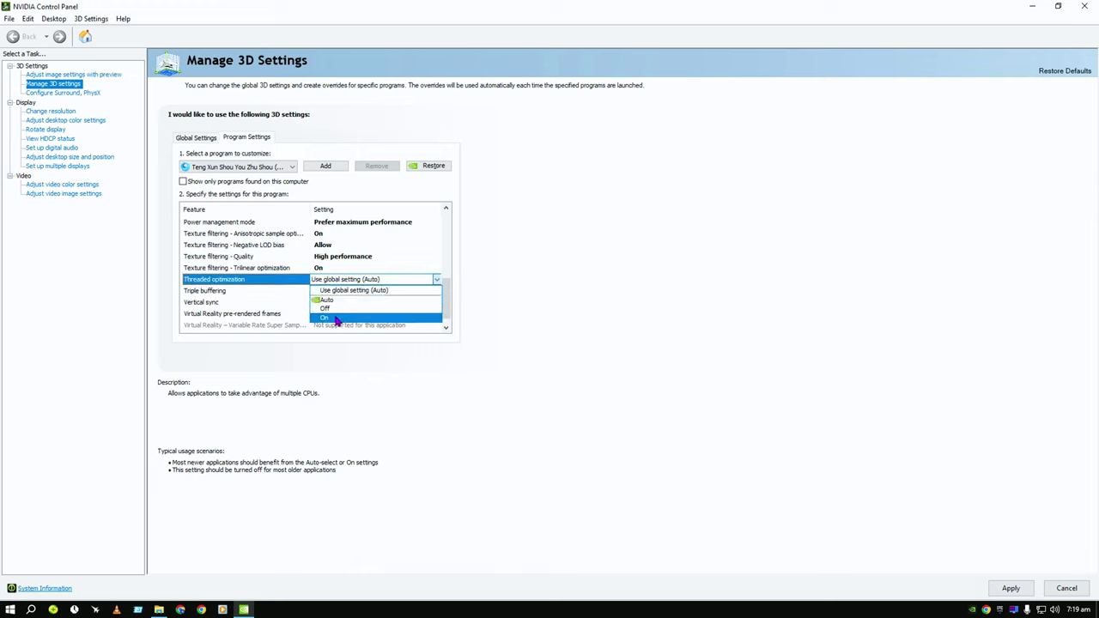
{"action": "left_click", "coordinate": [331, 317]}
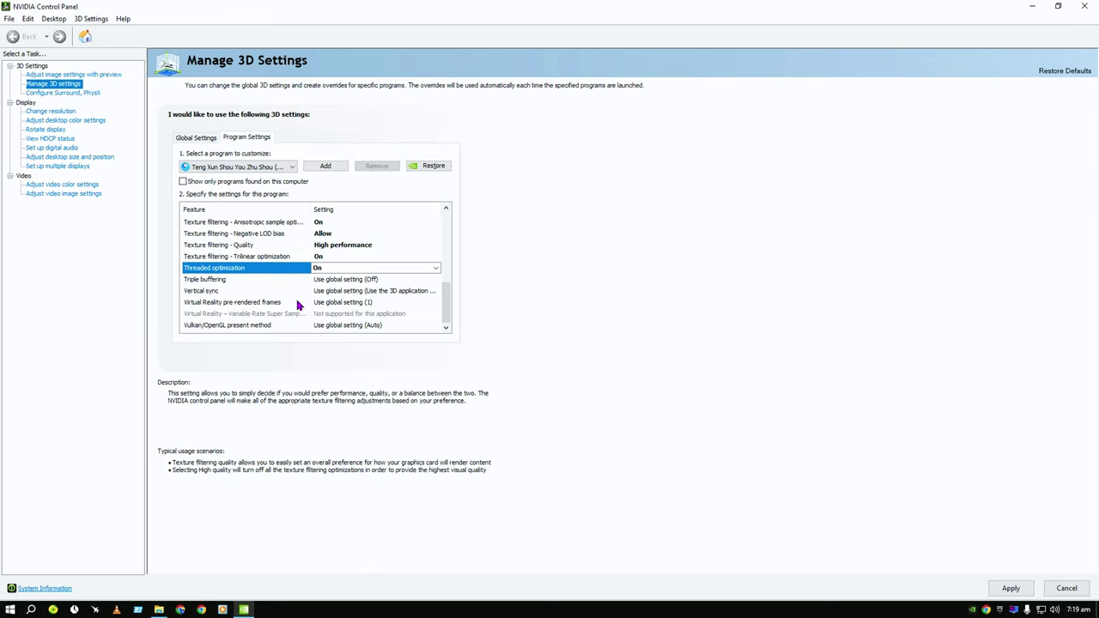
{"action": "left_click", "coordinate": [359, 285]}
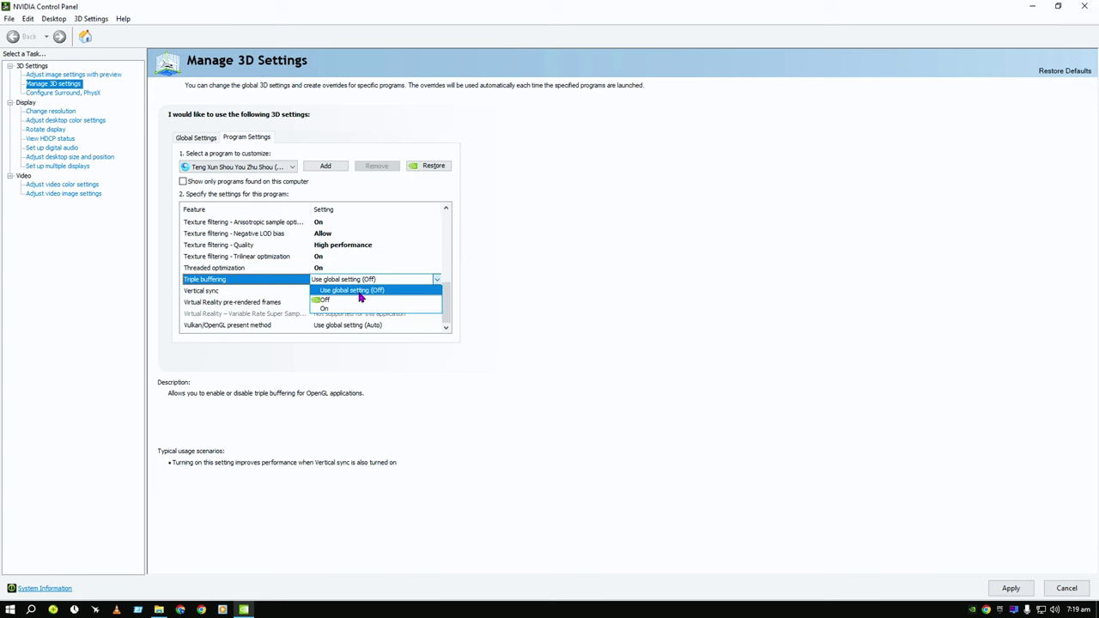
{"action": "left_click", "coordinate": [361, 301]}
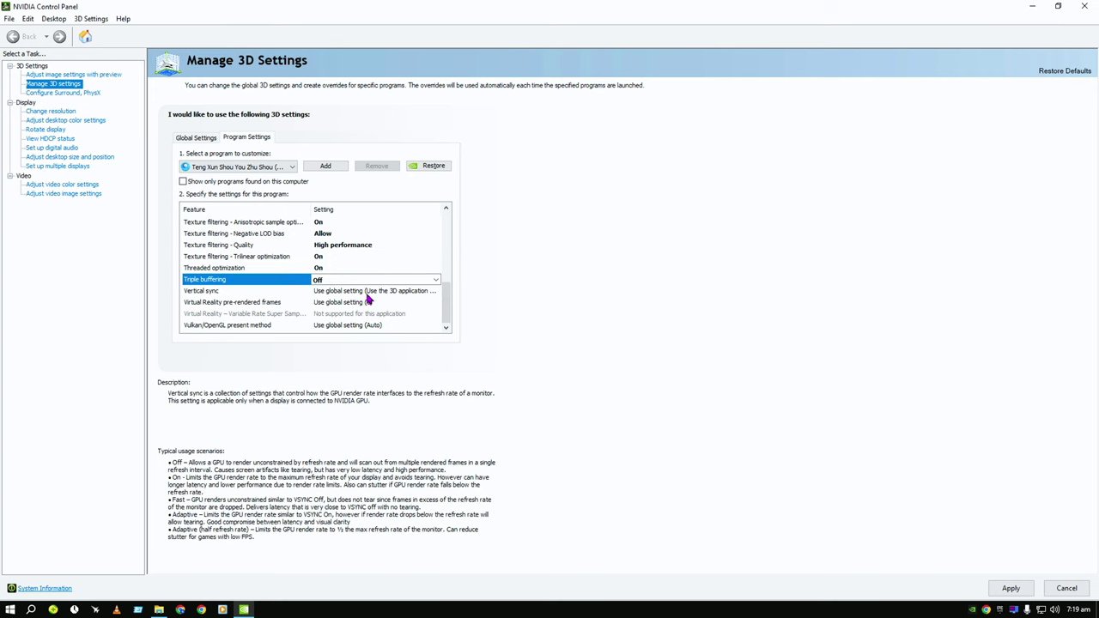
Step: Set Vertical sync to Off and Virtual Reality pre-rendered frames to 1, and apply the program's 3D settings
{"action": "left_click", "coordinate": [367, 293]}
{"action": "left_click", "coordinate": [333, 324]}
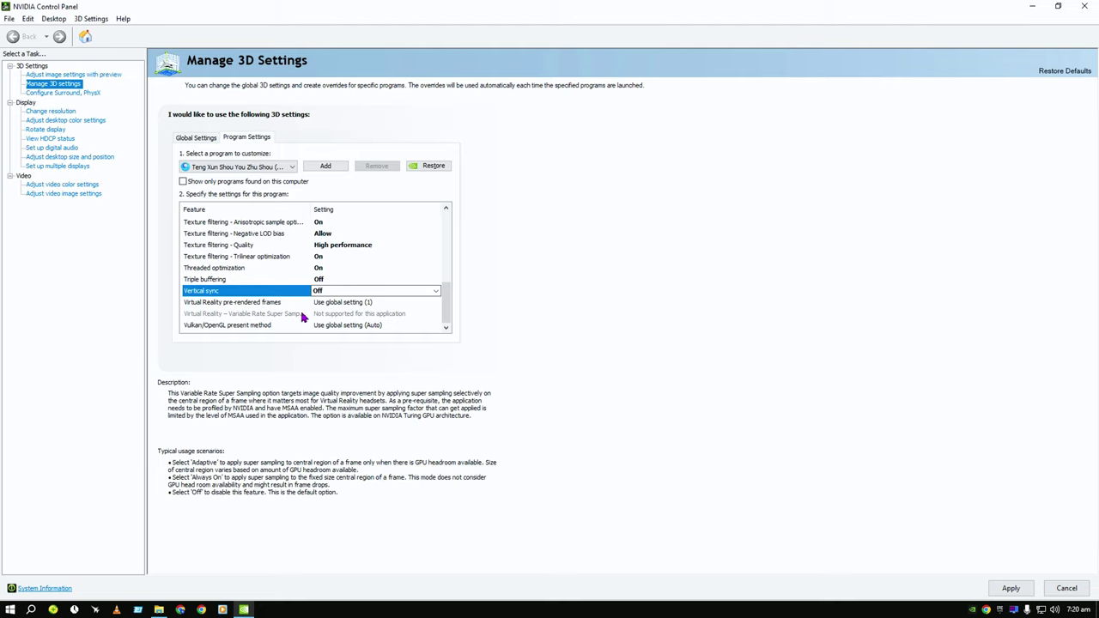
{"action": "left_click", "coordinate": [329, 303]}
{"action": "left_click", "coordinate": [322, 331]}
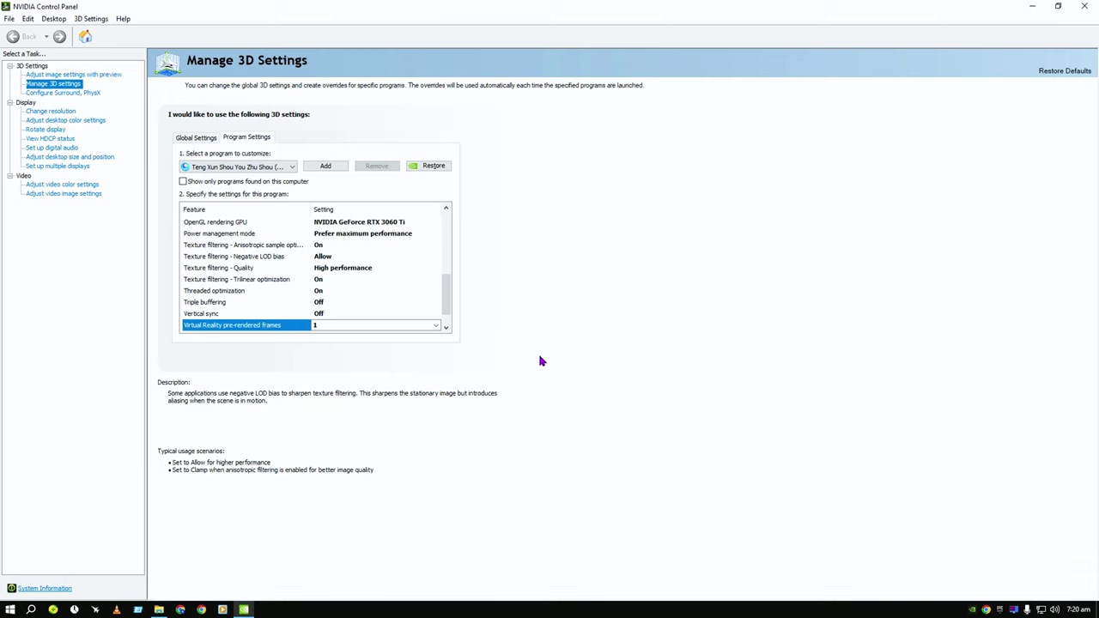
{"action": "scroll", "coordinate": [393, 297], "scroll_direction": "up", "scroll_amount": 8}
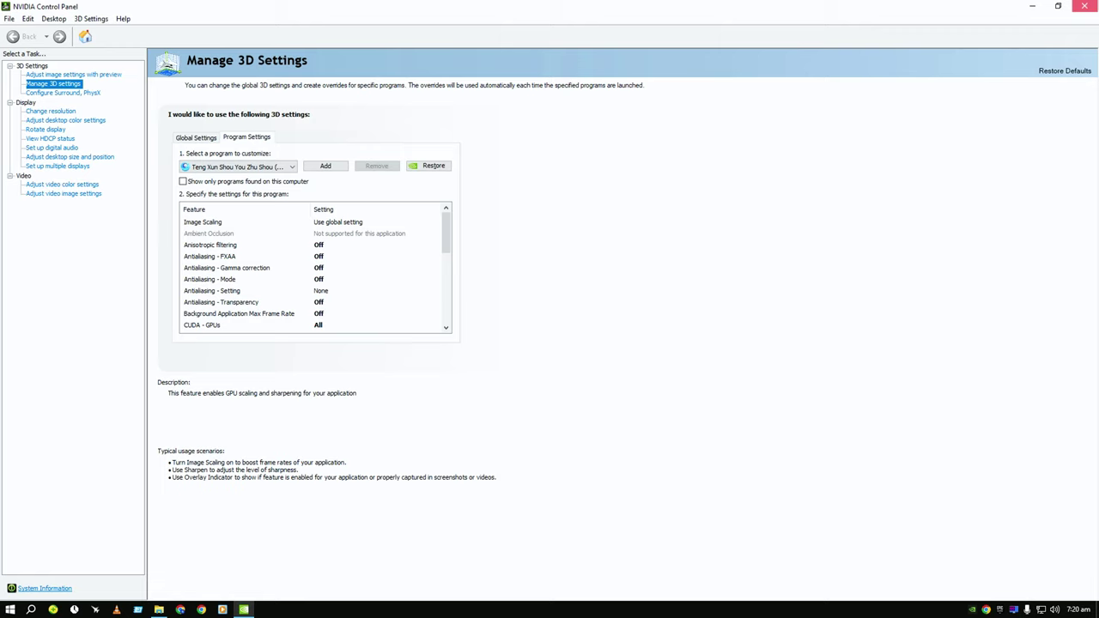
Step: Set Antialiasing - Setting to Use global setting (Application-controlled), then close the control panel and apply the pending changes
{"action": "left_click", "coordinate": [322, 291]}
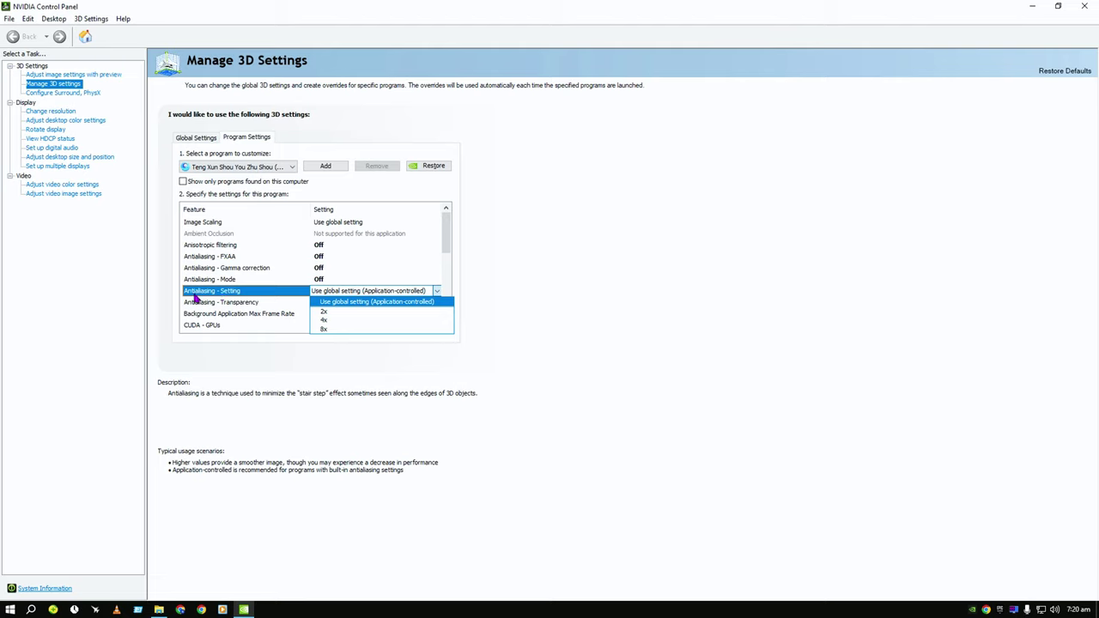
{"action": "left_click", "coordinate": [376, 301]}
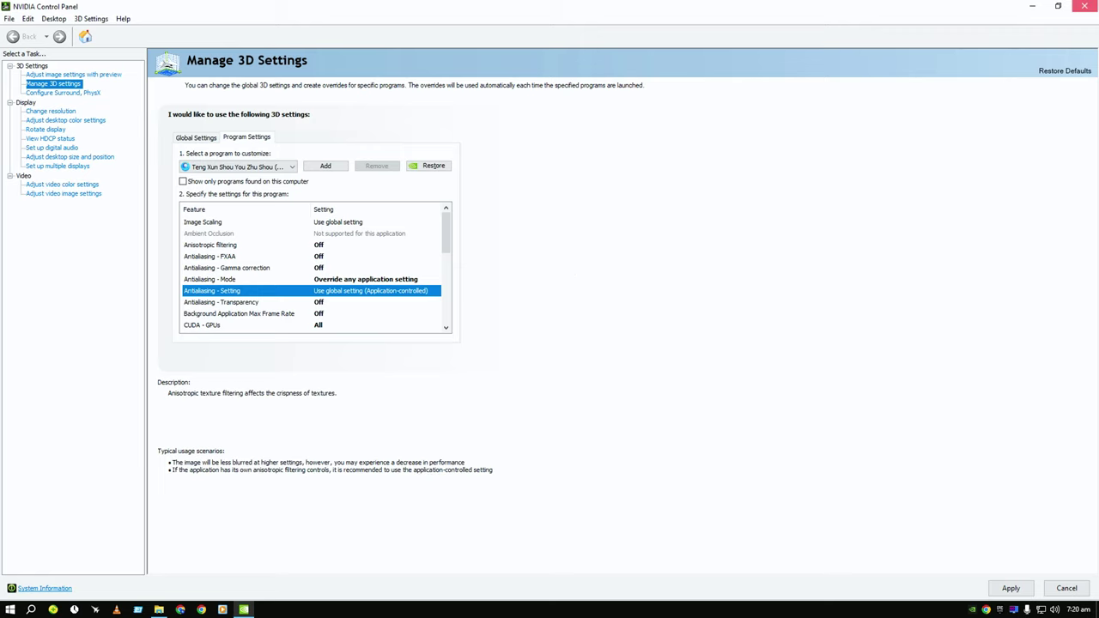
{"action": "left_click", "coordinate": [1084, 6]}
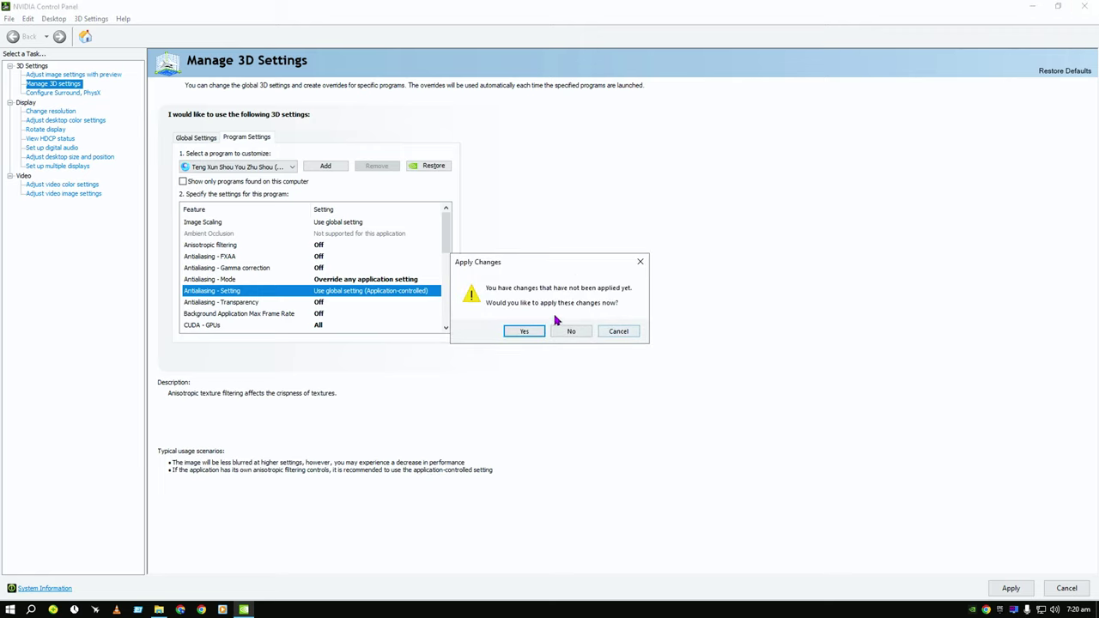
{"action": "left_click", "coordinate": [521, 334]}
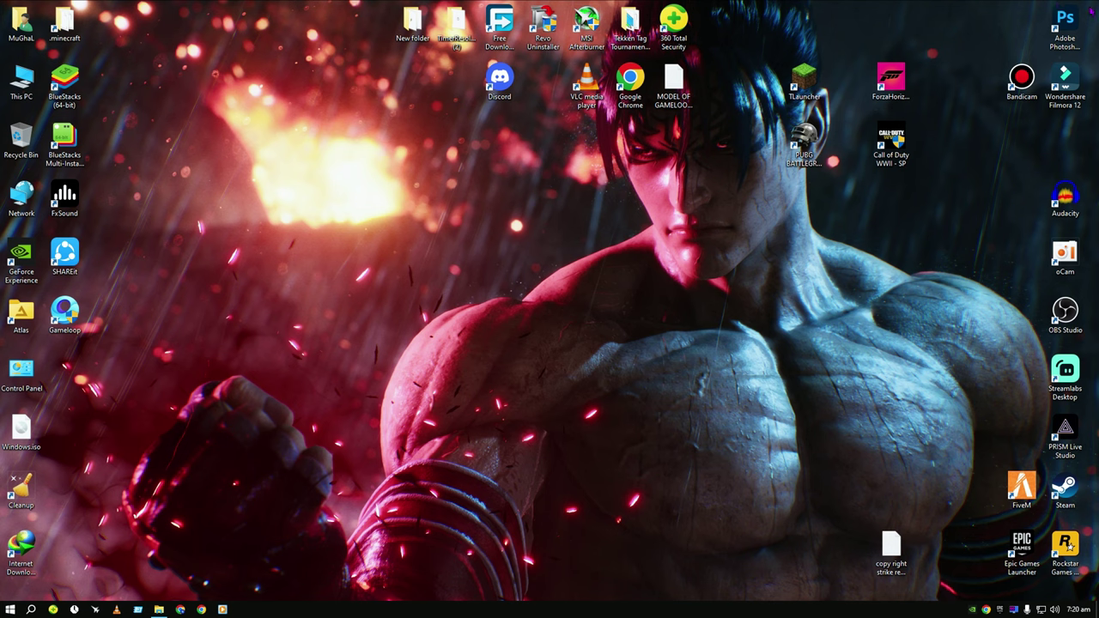
{"action": "right_click", "coordinate": [458, 220]}
{"action": "left_click", "coordinate": [478, 251]}
{"action": "right_click", "coordinate": [480, 253]}
{"action": "left_click", "coordinate": [498, 284]}
{"action": "left_click", "coordinate": [76, 314]}
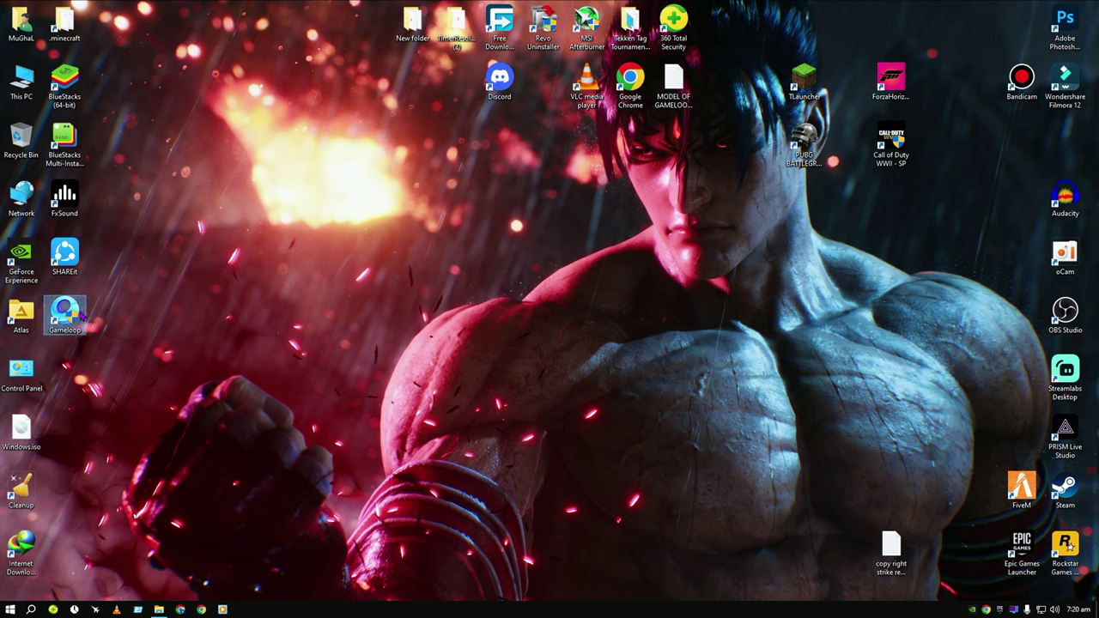
{"action": "double_click", "coordinate": [76, 315]}
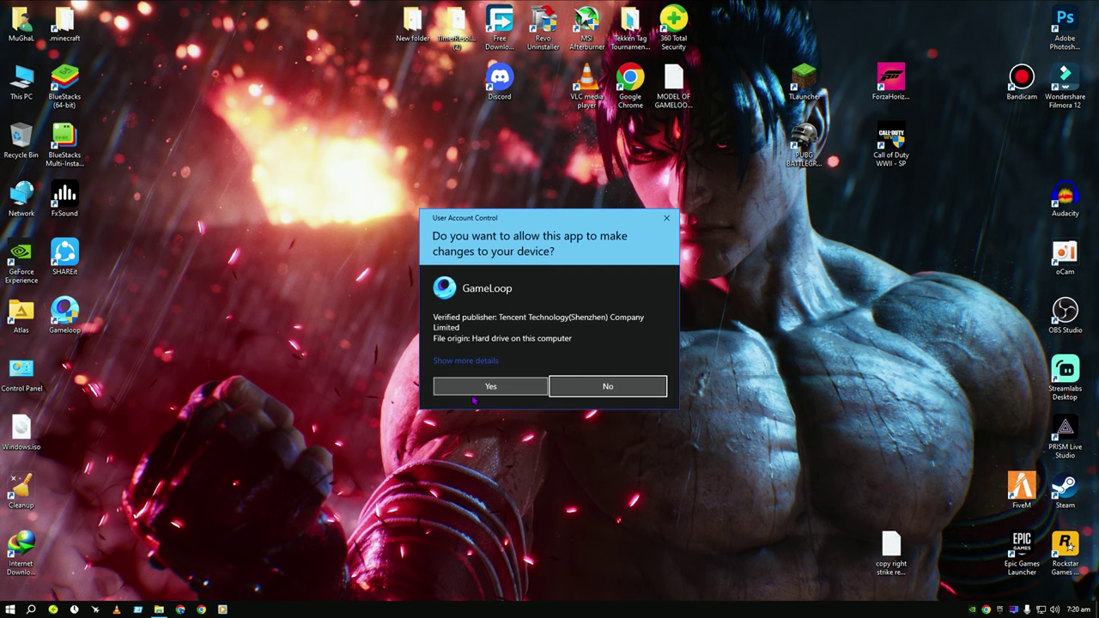
{"action": "left_click", "coordinate": [583, 385]}
{"action": "right_click", "coordinate": [289, 242]}
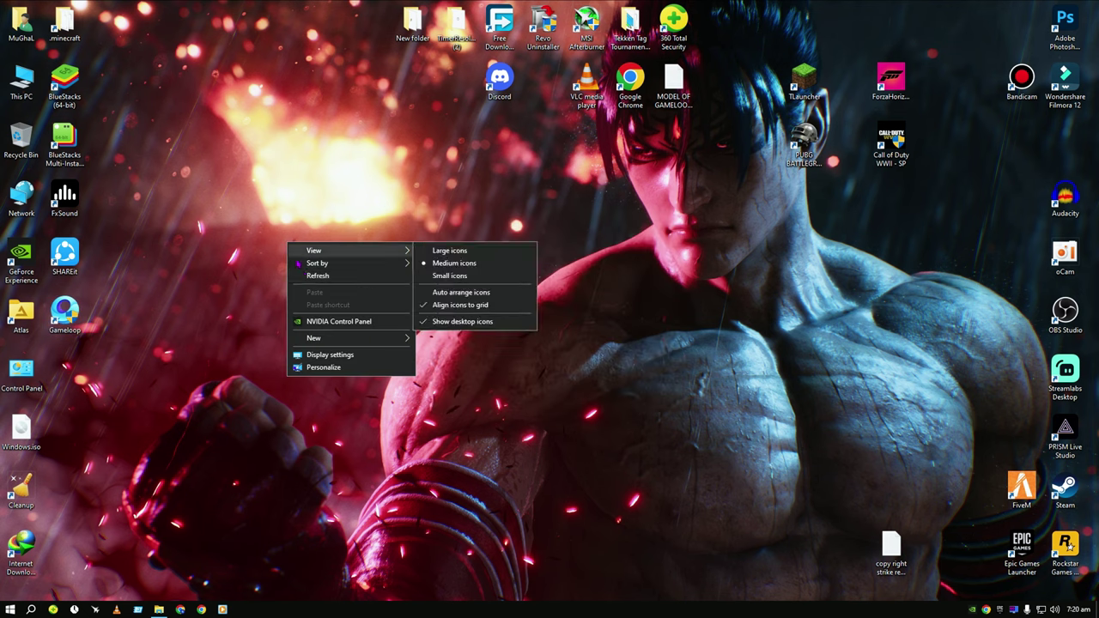
{"action": "left_click", "coordinate": [149, 286]}
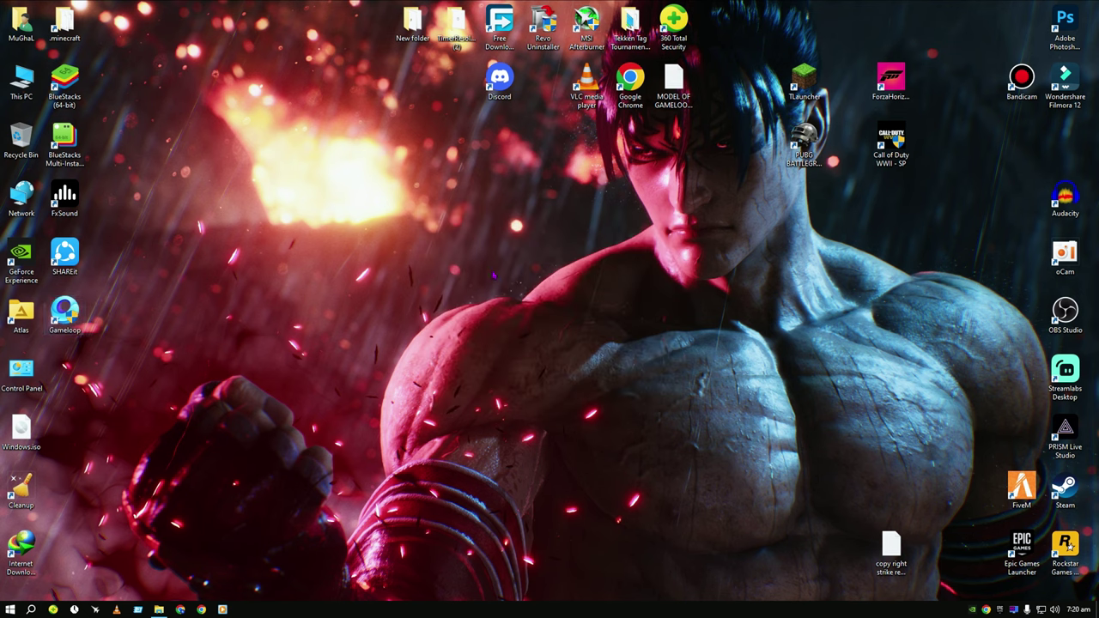
Step: Open GameLoop's install location, inspect the ShaderCache folder within TxGameAssistant's ui folder, and close the file window
{"action": "right_click", "coordinate": [69, 305]}
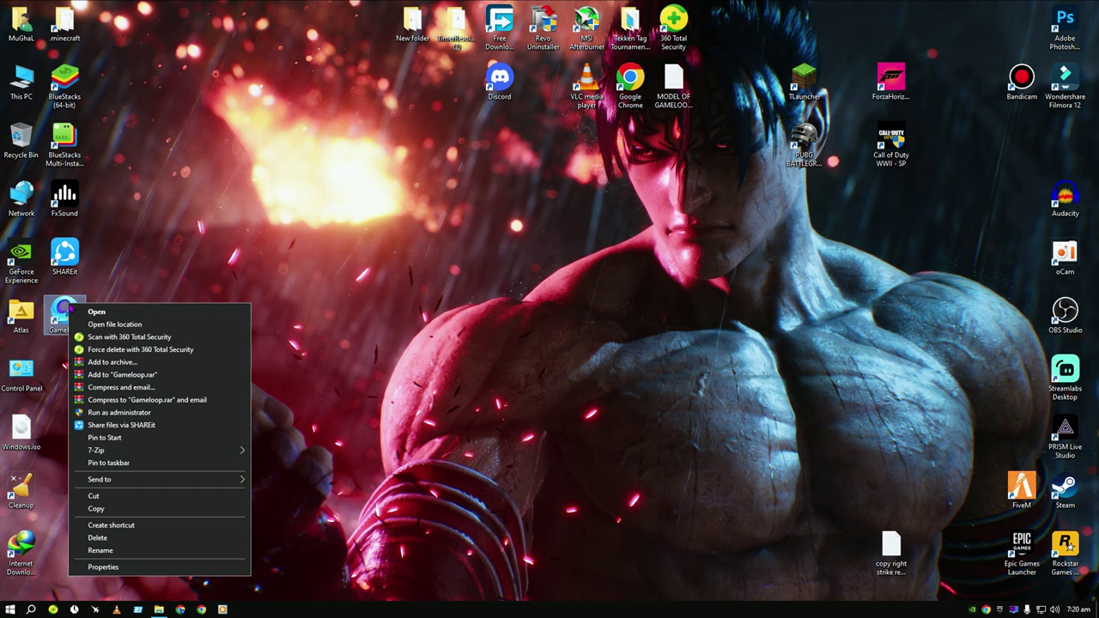
{"action": "left_click", "coordinate": [120, 324]}
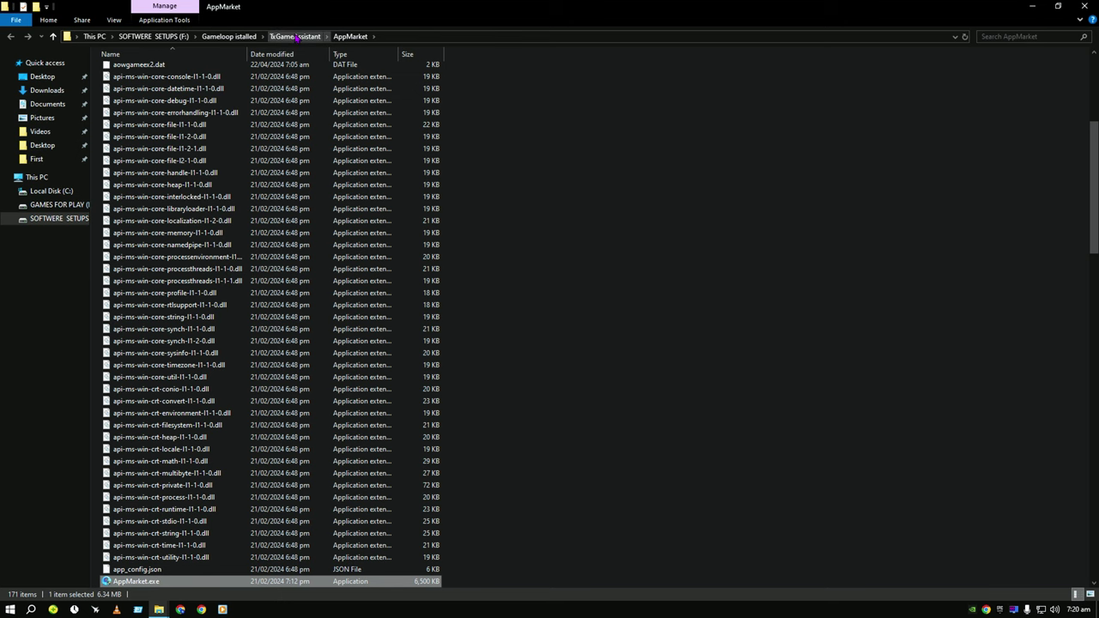
{"action": "left_click", "coordinate": [296, 37]}
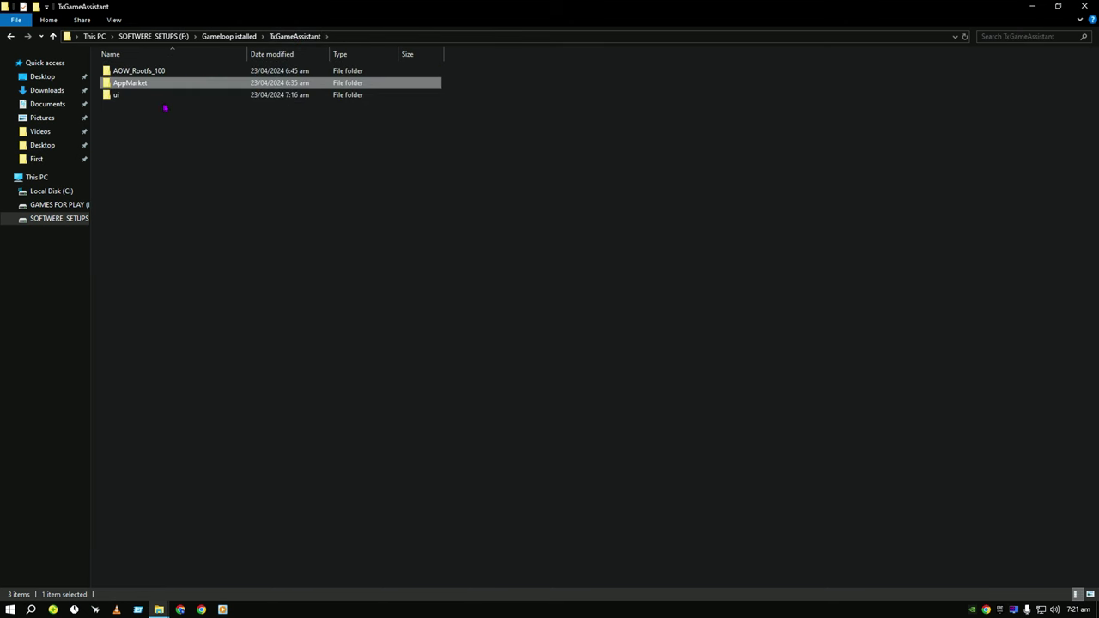
{"action": "double_click", "coordinate": [161, 101]}
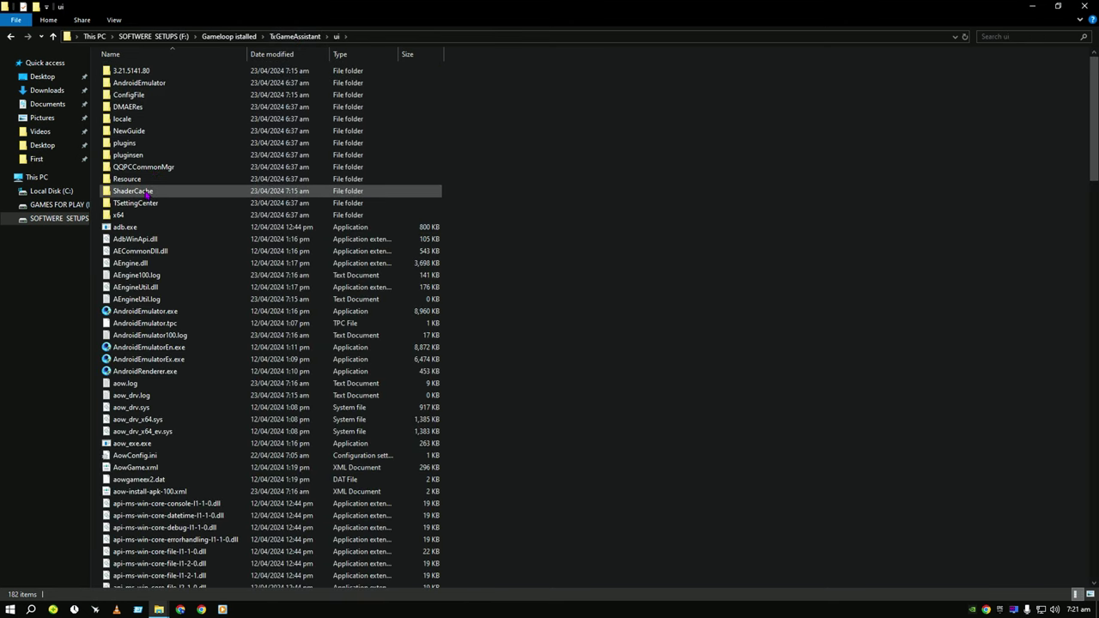
{"action": "double_click", "coordinate": [147, 194]}
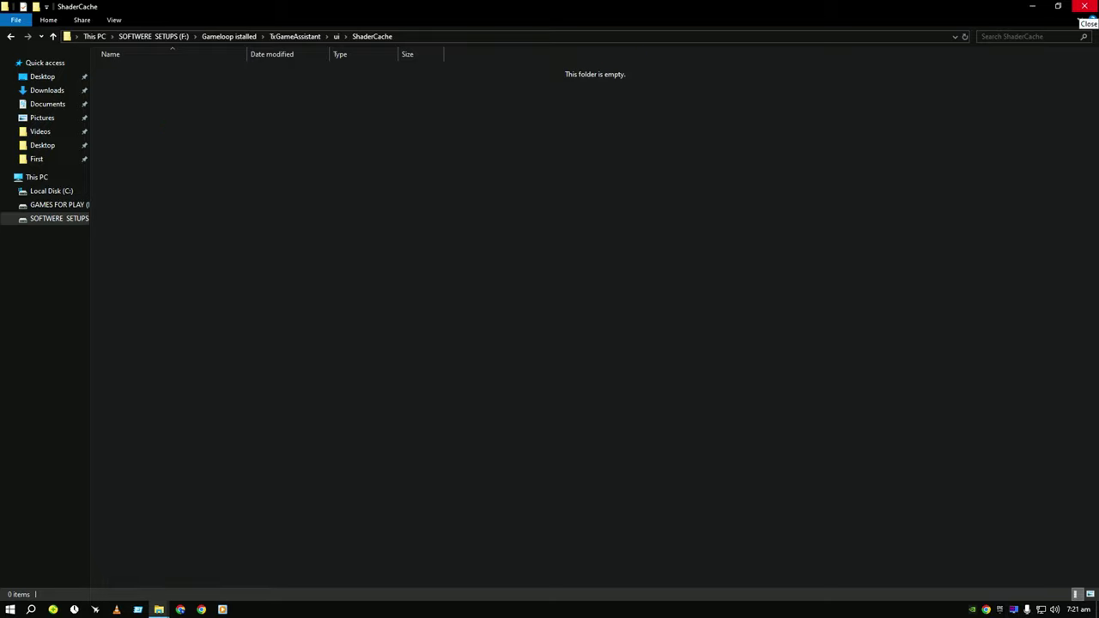
{"action": "left_click", "coordinate": [1085, 7]}
{"action": "right_click", "coordinate": [599, 96]}
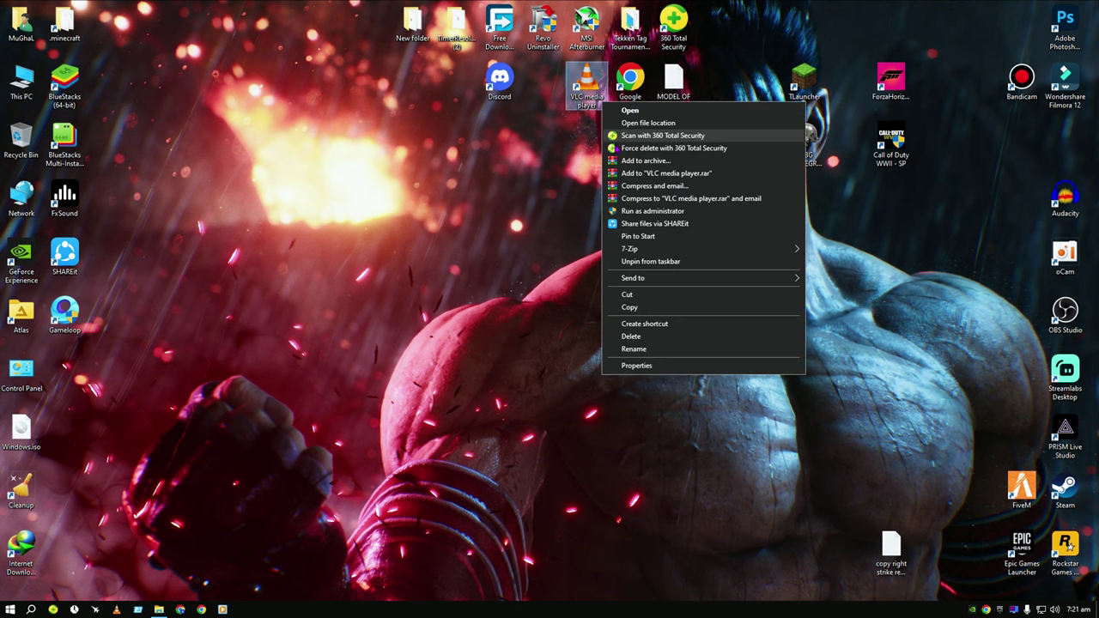
{"action": "left_click", "coordinate": [518, 168]}
{"action": "right_click", "coordinate": [518, 168]}
{"action": "left_click", "coordinate": [541, 196]}
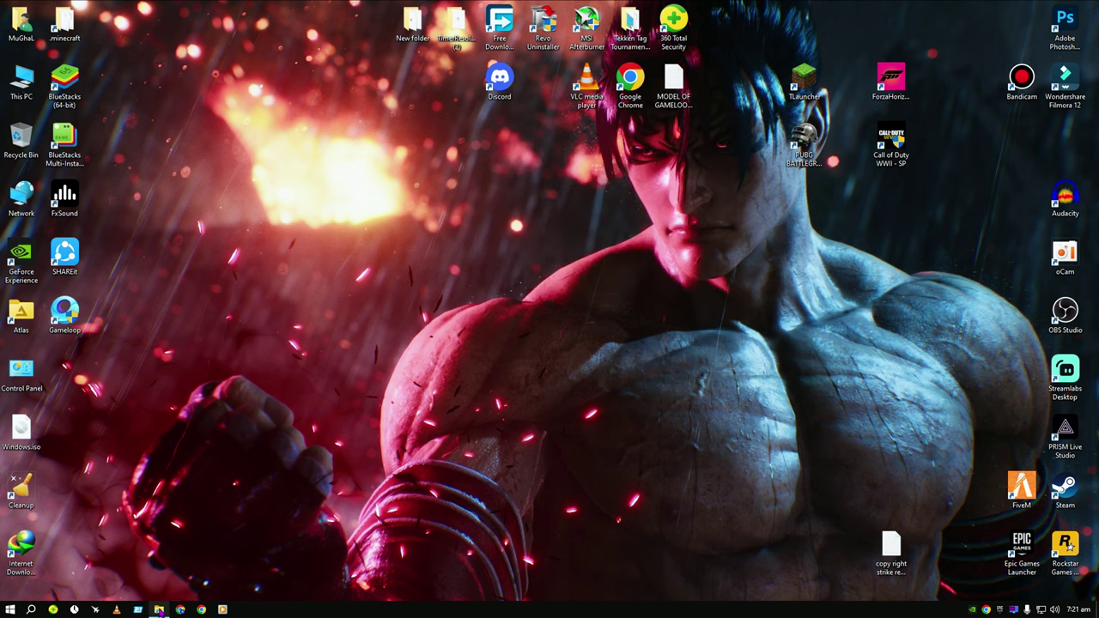
Step: Launch GameLoop, allow it to make changes to the device, and open its settings
{"action": "mouse_move", "coordinate": [159, 608]}
{"action": "double_click", "coordinate": [65, 313]}
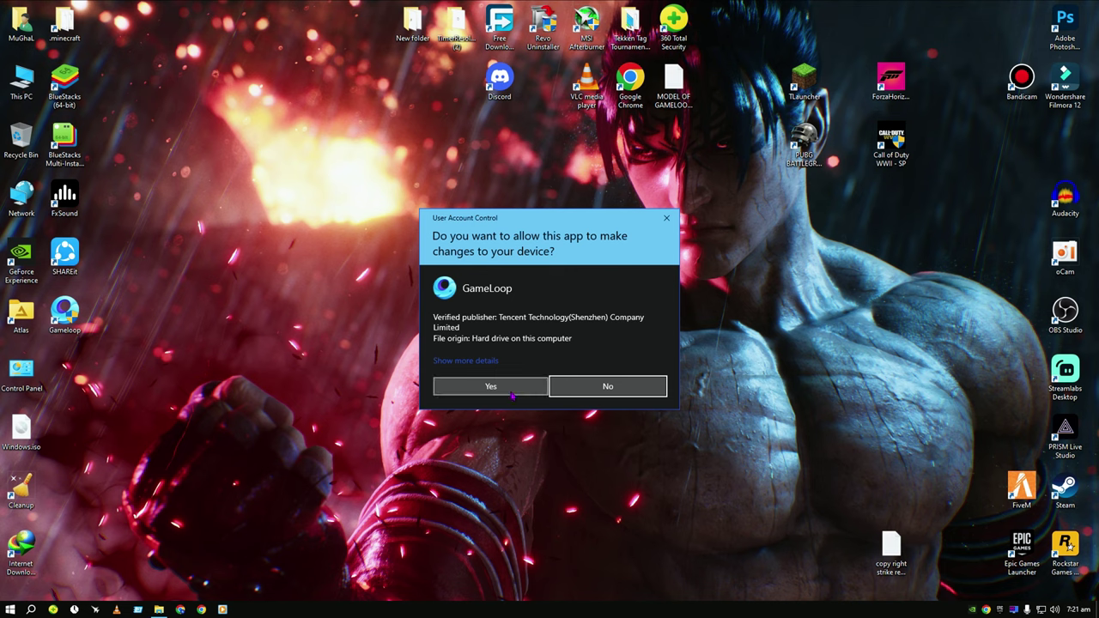
{"action": "left_click", "coordinate": [513, 390]}
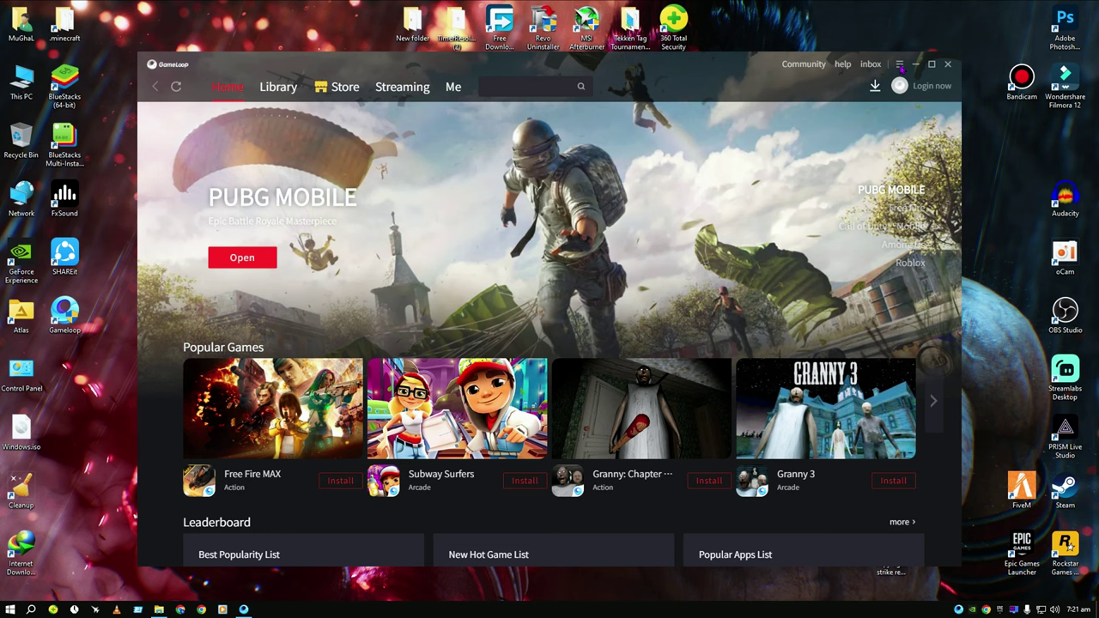
{"action": "left_click", "coordinate": [900, 67]}
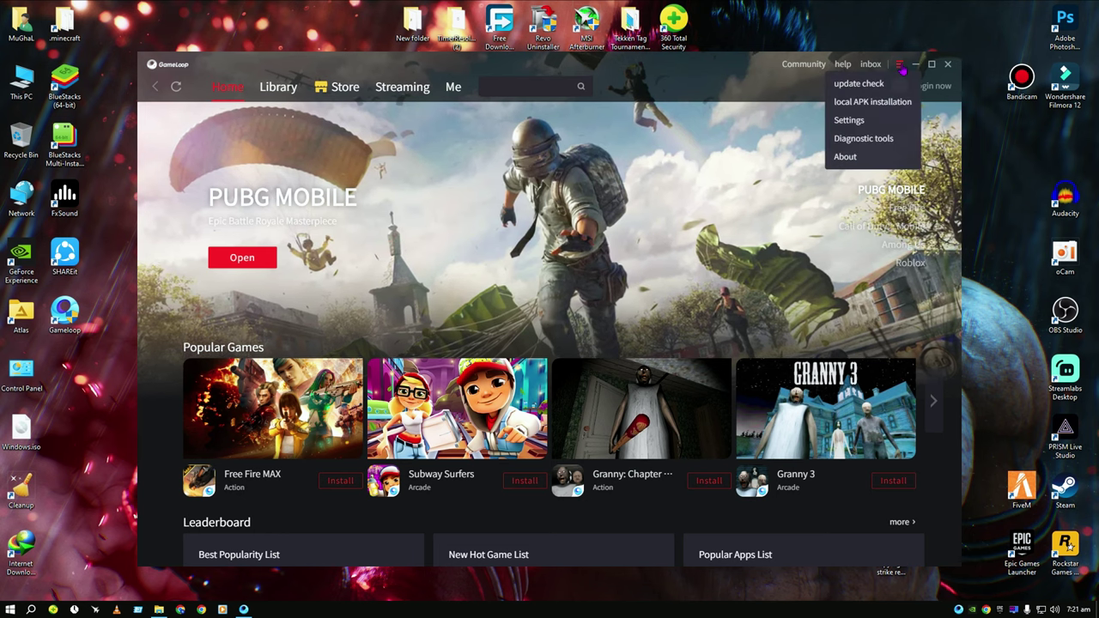
{"action": "left_click", "coordinate": [850, 119]}
Step: Turn off Auto run at startup and Auto download reserved game in the Basic settings
{"action": "left_click", "coordinate": [408, 200]}
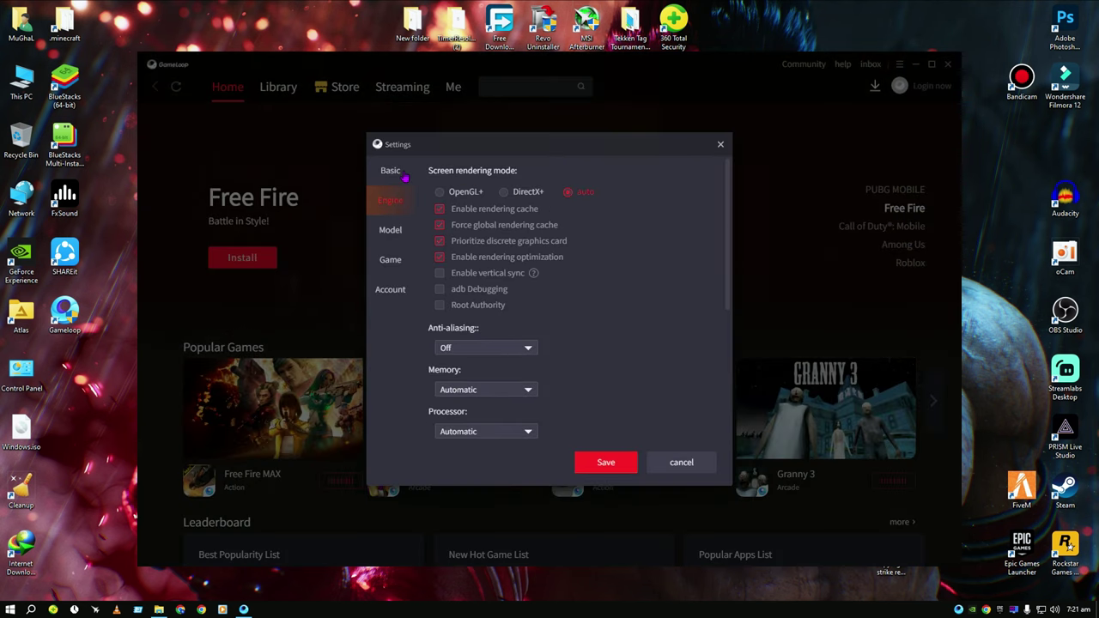
{"action": "left_click", "coordinate": [388, 171]}
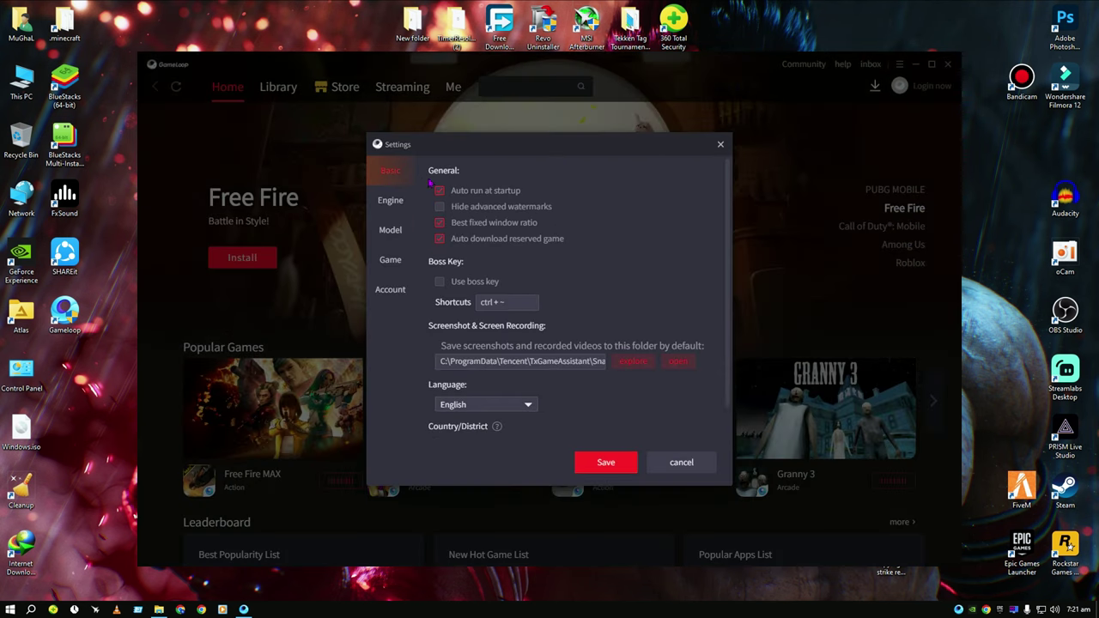
{"action": "left_click", "coordinate": [483, 192]}
{"action": "left_click", "coordinate": [459, 239]}
{"action": "left_click", "coordinate": [440, 223]}
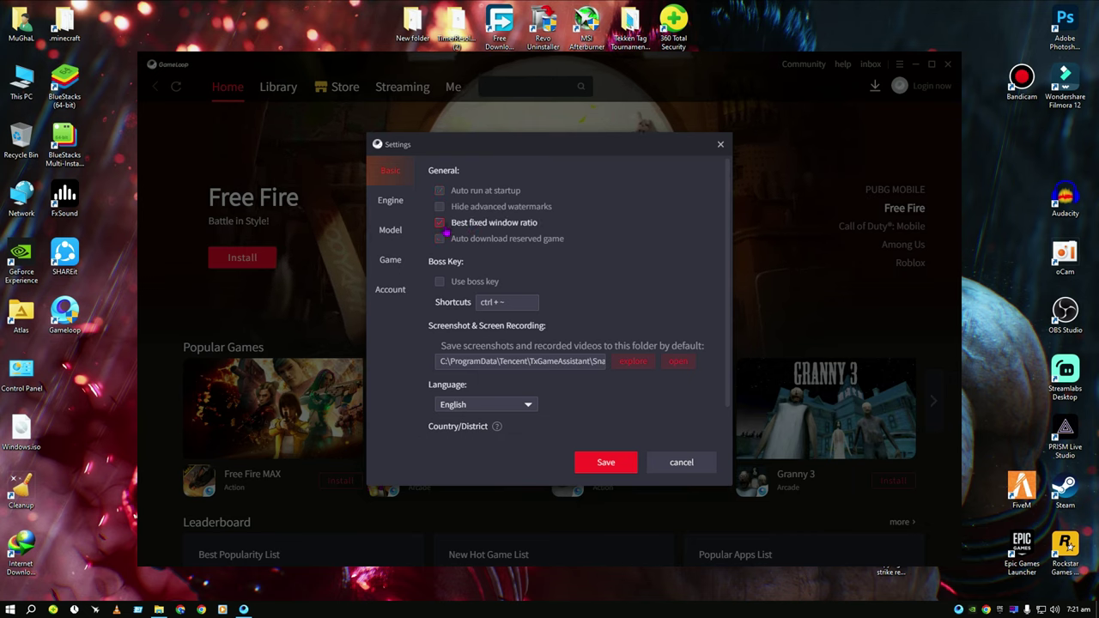
Step: Set the screen rendering mode to OpenGL+ in the Engine settings
{"action": "left_click", "coordinate": [388, 203]}
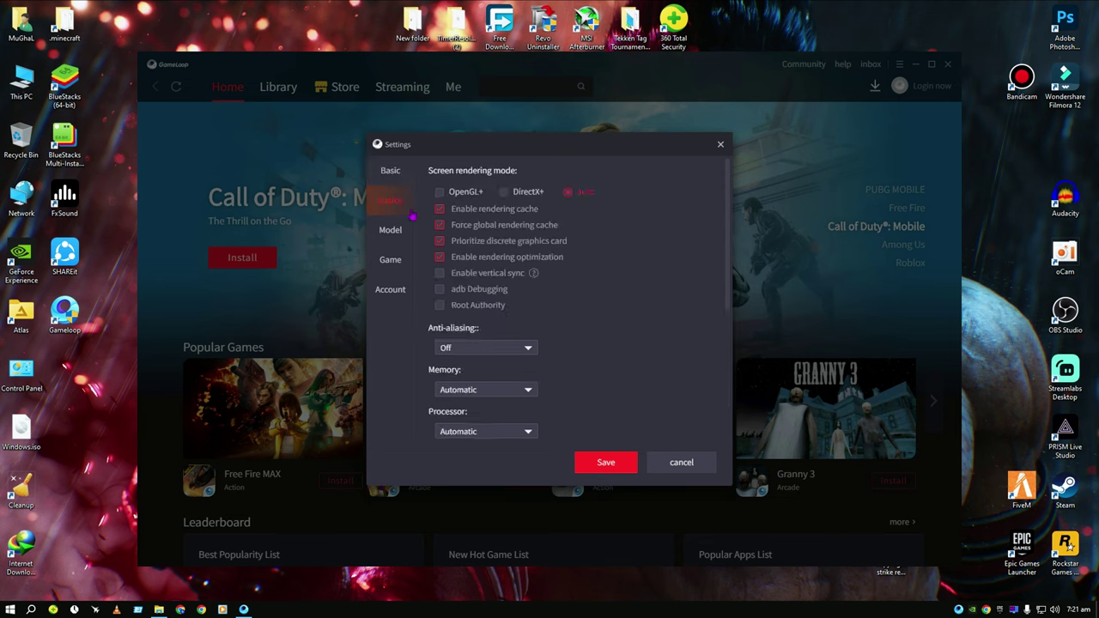
{"action": "left_click", "coordinate": [467, 193]}
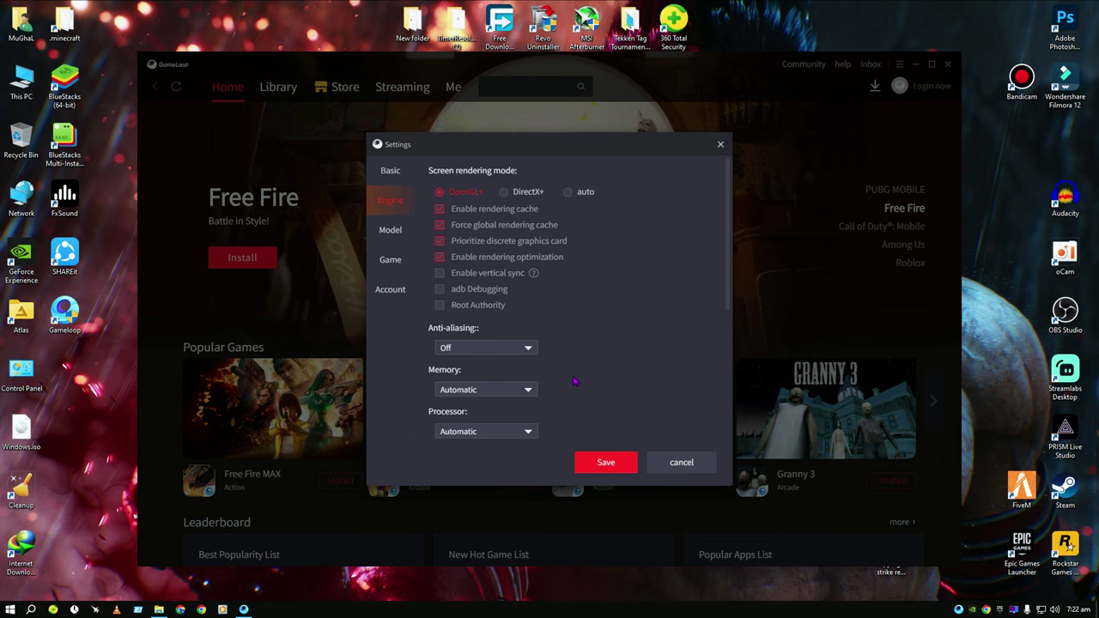
{"action": "scroll", "coordinate": [574, 381], "scroll_direction": "down", "scroll_amount": 1}
{"action": "left_click", "coordinate": [524, 333]}
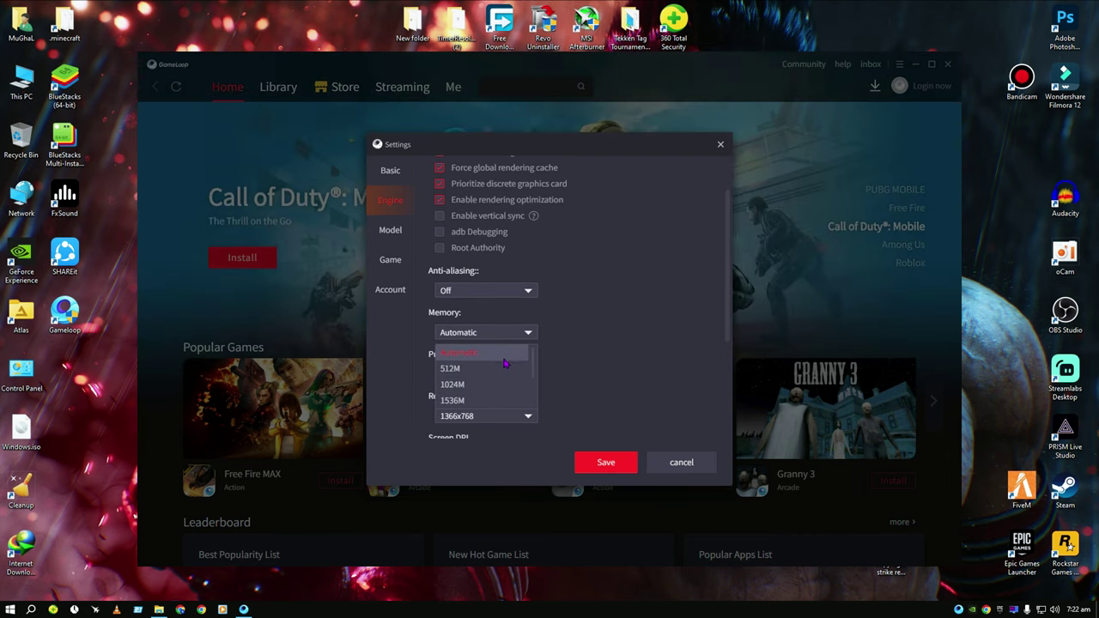
{"action": "left_click", "coordinate": [505, 361]}
{"action": "scroll", "coordinate": [675, 326], "scroll_direction": "up", "scroll_amount": 1}
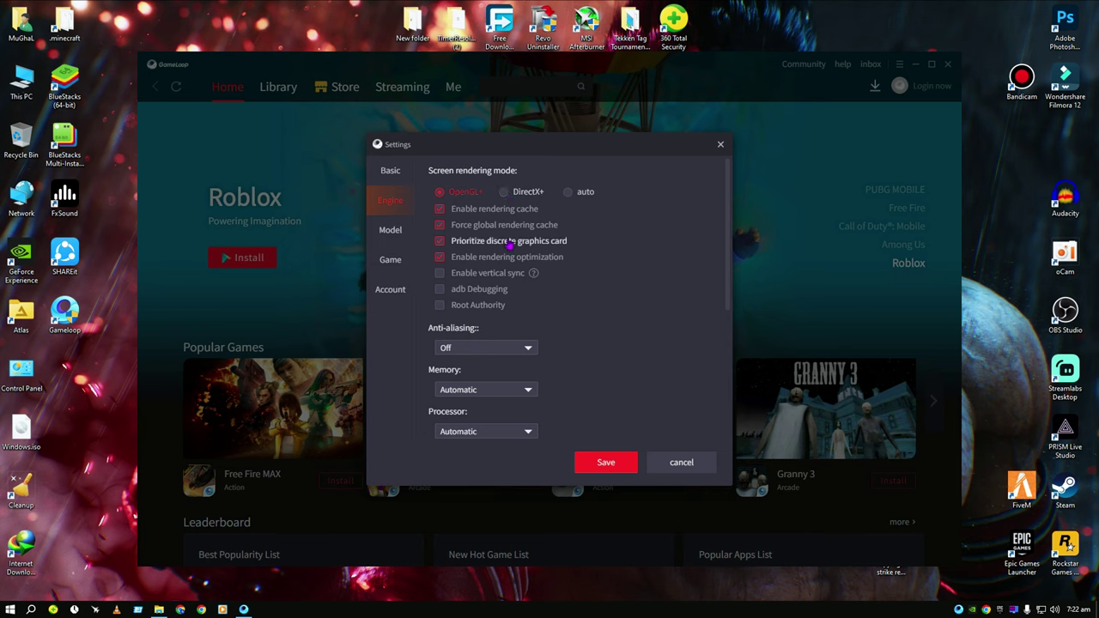
Step: Set the emulator's memory to 8192M and its processor count to 8
{"action": "scroll", "coordinate": [623, 368], "scroll_direction": "down", "scroll_amount": 2}
{"action": "left_click", "coordinate": [478, 335]}
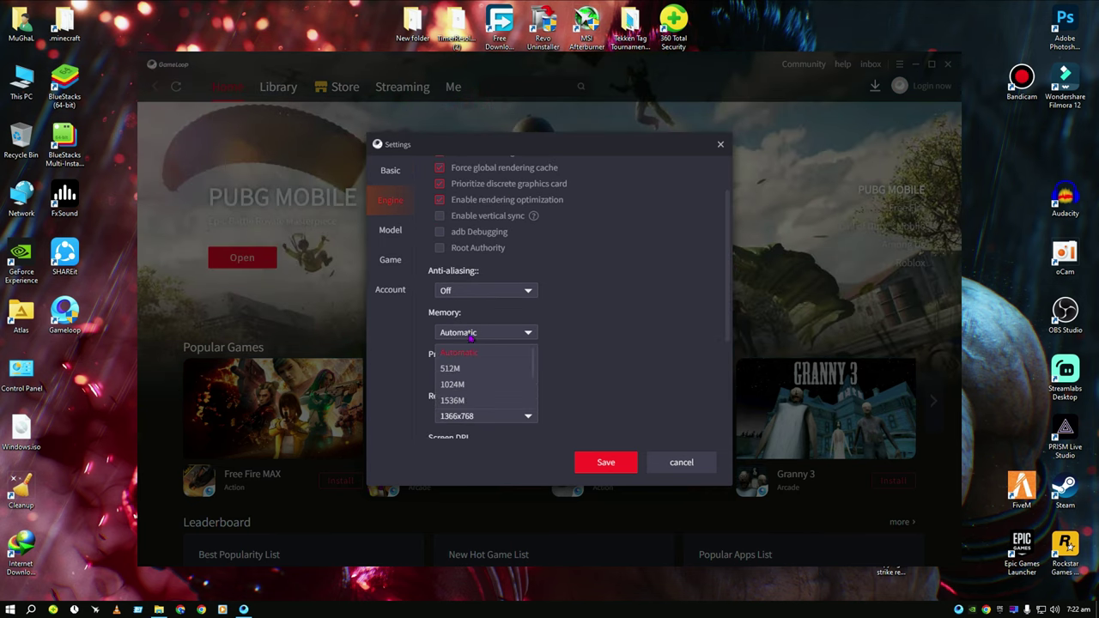
{"action": "scroll", "coordinate": [481, 378], "scroll_direction": "down", "scroll_amount": 3}
{"action": "left_click", "coordinate": [481, 400]}
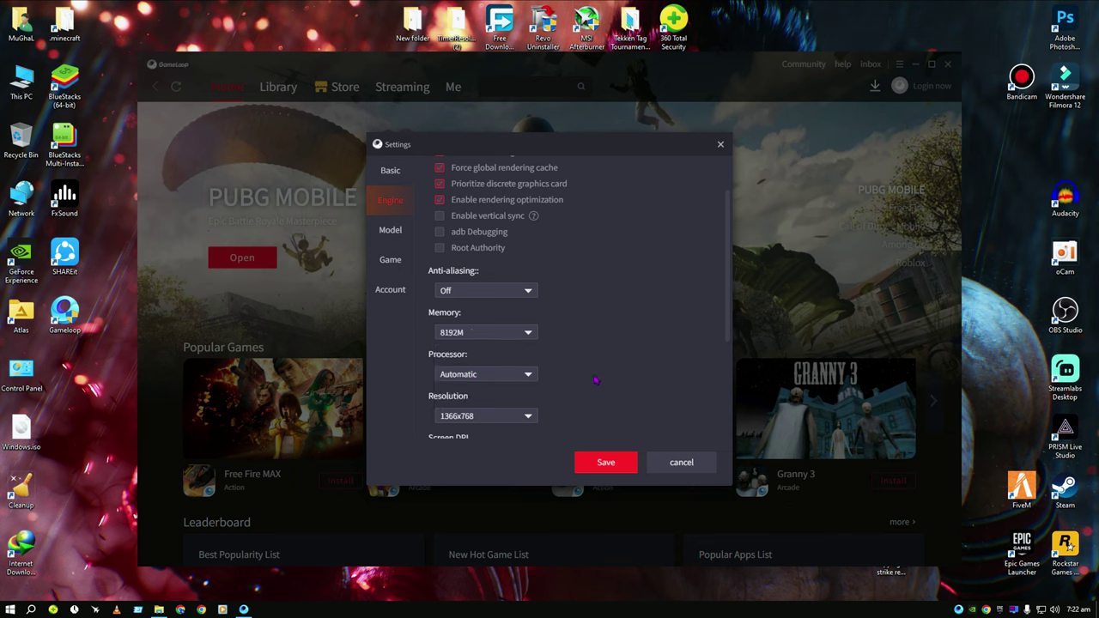
{"action": "scroll", "coordinate": [487, 337], "scroll_direction": "down", "scroll_amount": 1}
{"action": "left_click", "coordinate": [486, 318]}
{"action": "left_click", "coordinate": [468, 388]}
Step: Set the emulator's screen DPI to 120
{"action": "scroll", "coordinate": [481, 369], "scroll_direction": "down", "scroll_amount": 1}
{"action": "left_click", "coordinate": [485, 342]}
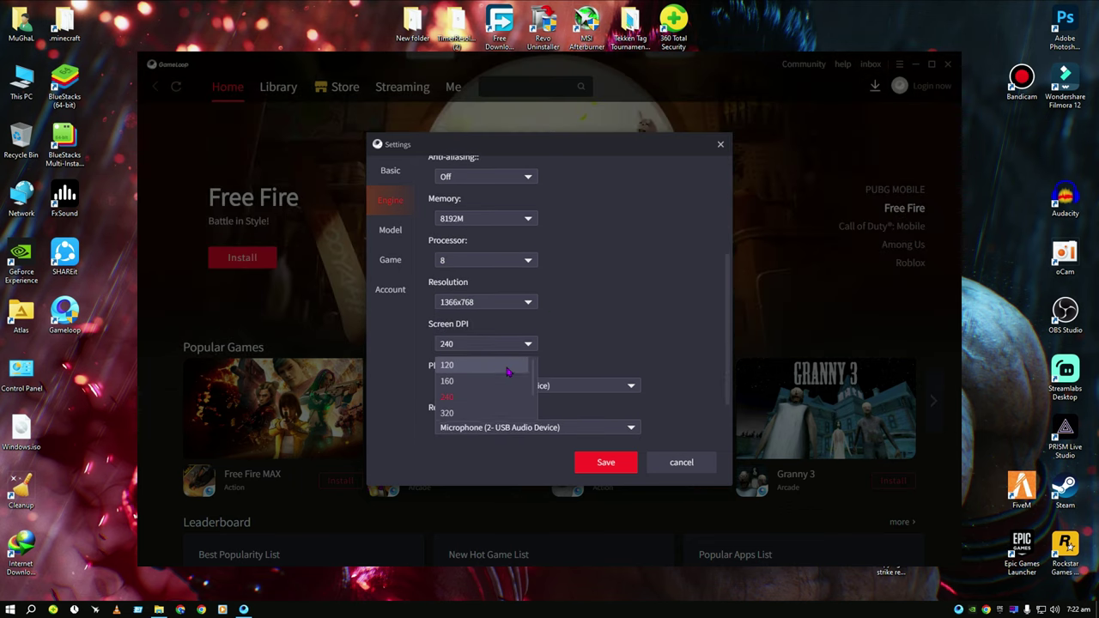
{"action": "left_click", "coordinate": [464, 363]}
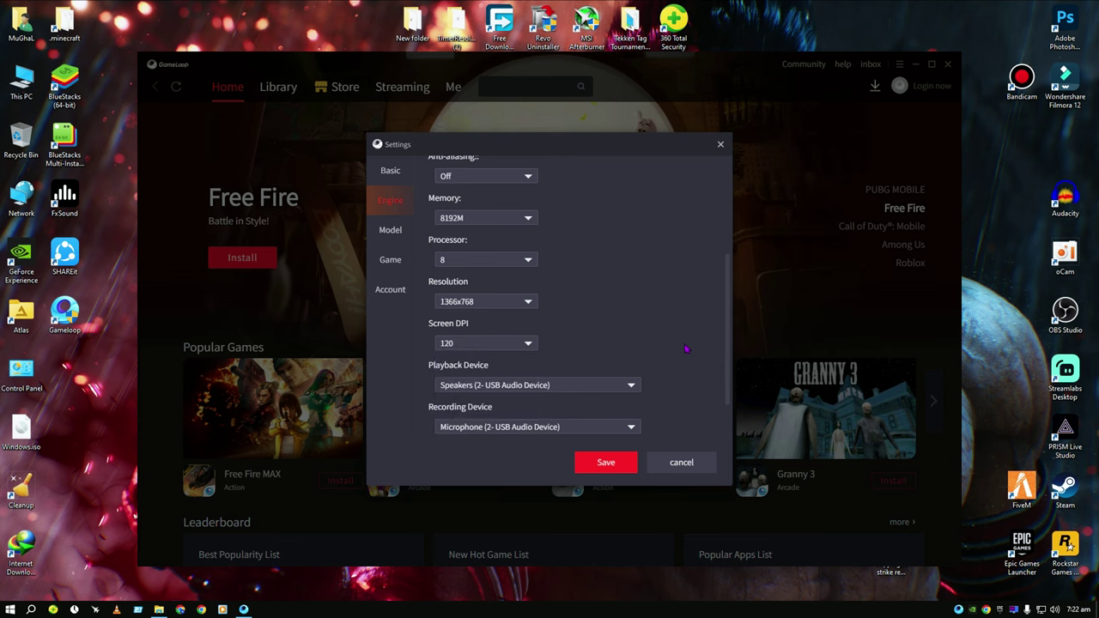
Step: Switch the emulator's resolution to the Customize option
{"action": "scroll", "coordinate": [653, 312], "scroll_direction": "down", "scroll_amount": 1}
{"action": "left_click", "coordinate": [481, 246]}
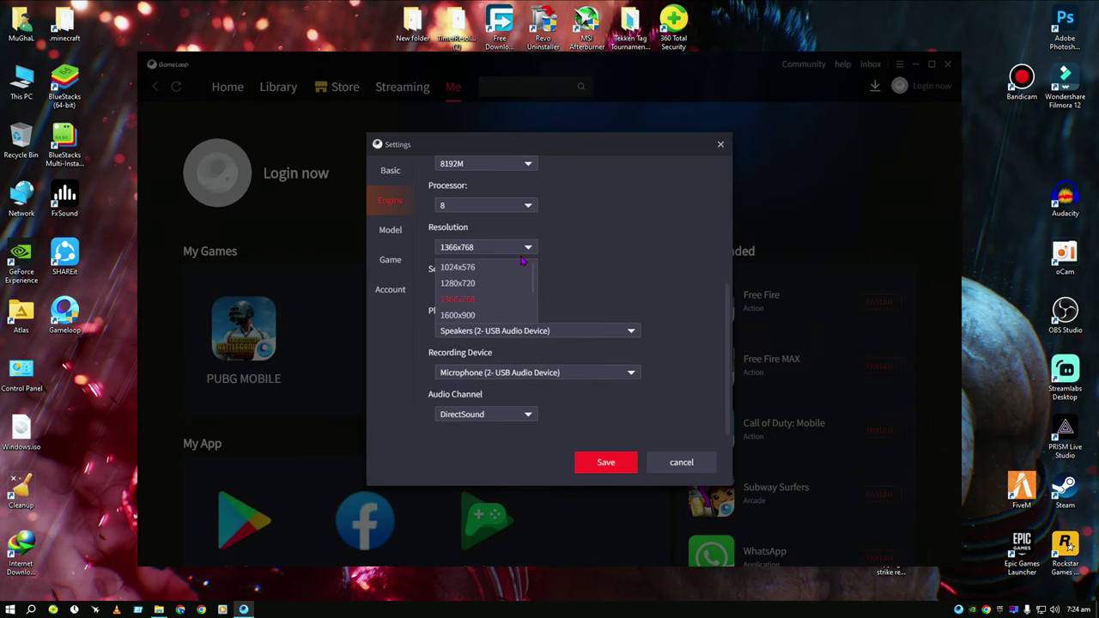
{"action": "left_click", "coordinate": [470, 314]}
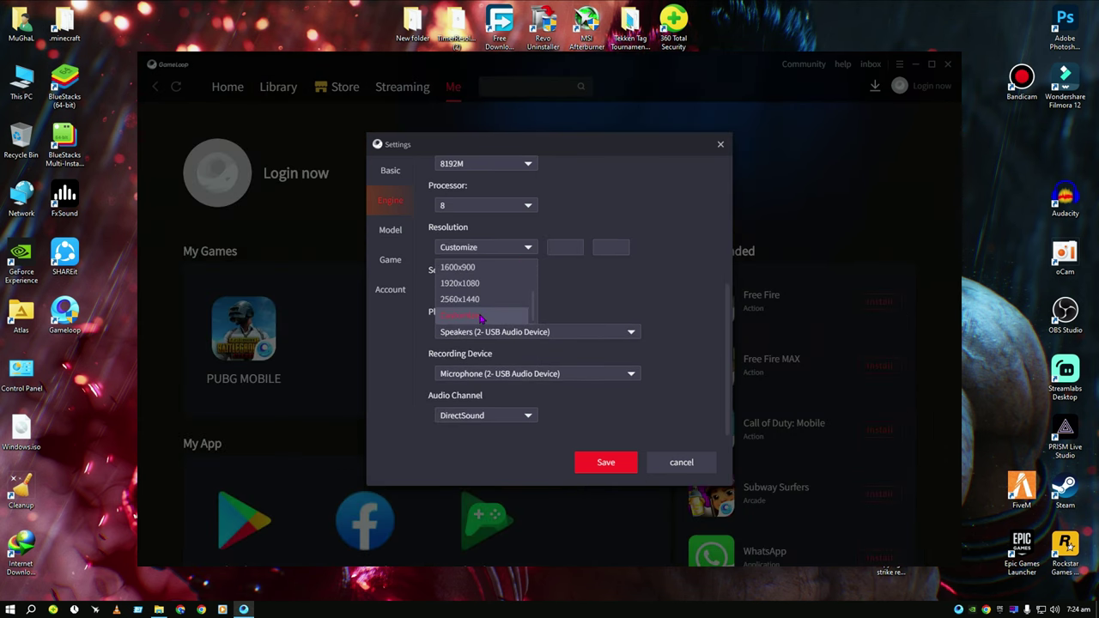
{"action": "left_click", "coordinate": [490, 247]}
{"action": "scroll", "coordinate": [479, 295], "scroll_direction": "up", "scroll_amount": 3}
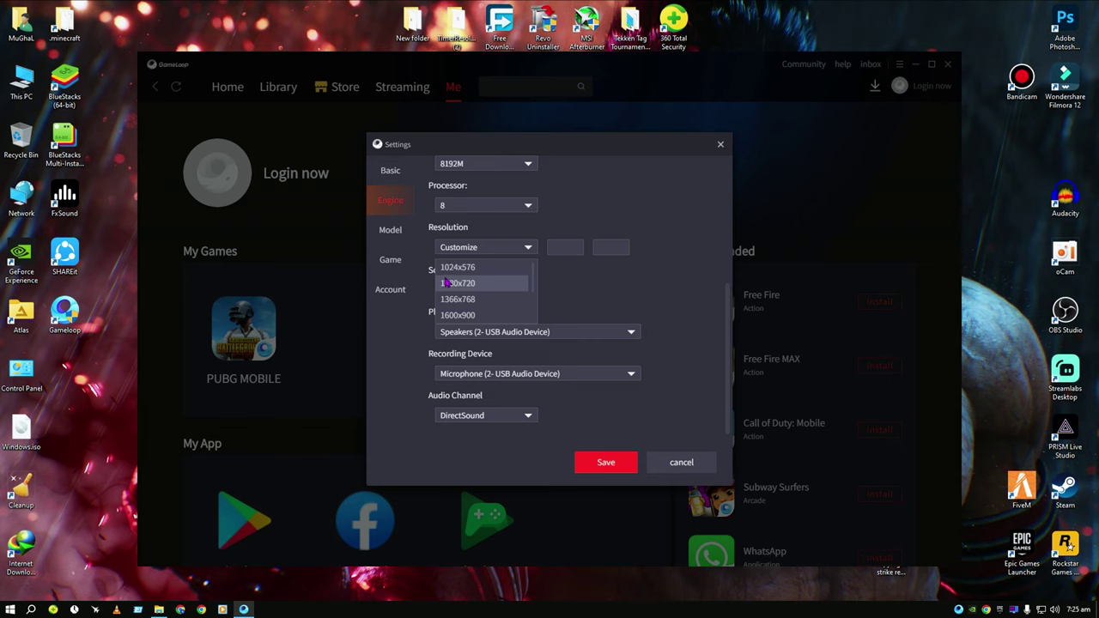
{"action": "left_click", "coordinate": [446, 283]}
{"action": "left_click", "coordinate": [448, 249]}
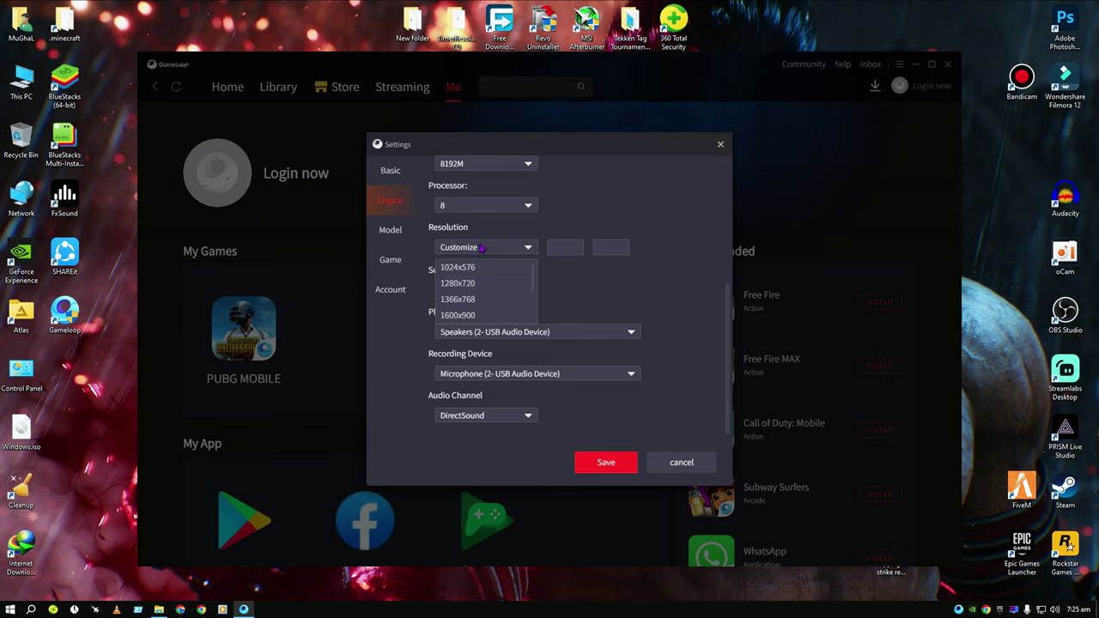
{"action": "left_click", "coordinate": [439, 269]}
{"action": "left_click", "coordinate": [458, 249]}
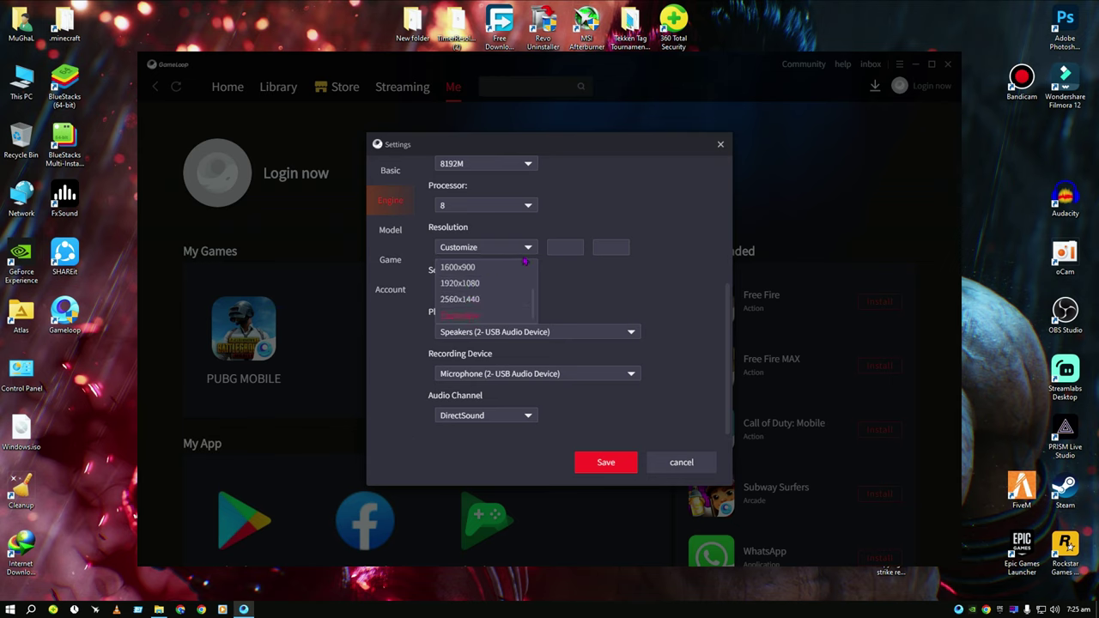
Step: Enter 1728 as the first value of the emulator's custom resolution and activate the second value for editing
{"action": "left_click", "coordinate": [565, 248]}
{"action": "type", "text": "172"}
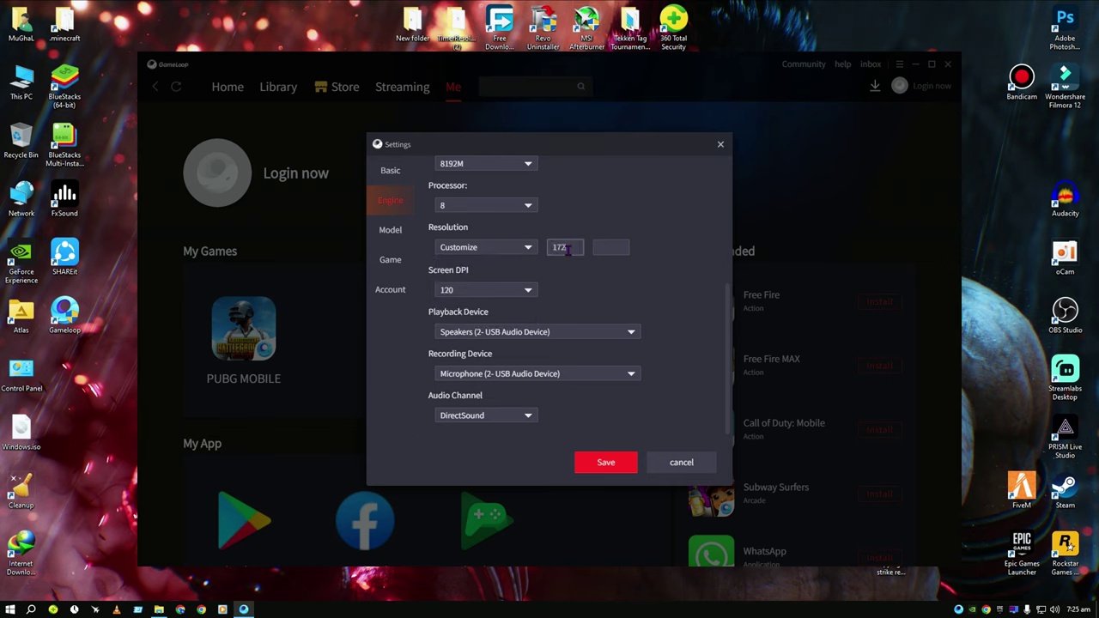
{"action": "type", "text": "8"}
{"action": "left_click", "coordinate": [627, 248]}
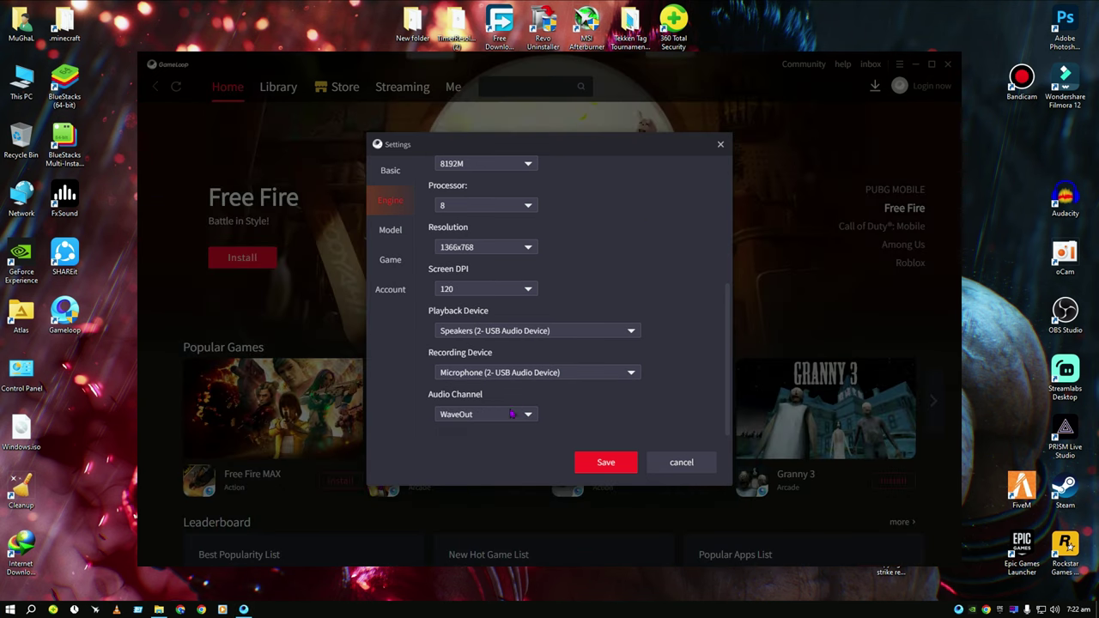
Step: Set the emulator's audio channel to DirectSound in the Engine settings
{"action": "left_click", "coordinate": [482, 414]}
{"action": "left_click", "coordinate": [461, 429]}
{"action": "left_click", "coordinate": [474, 414]}
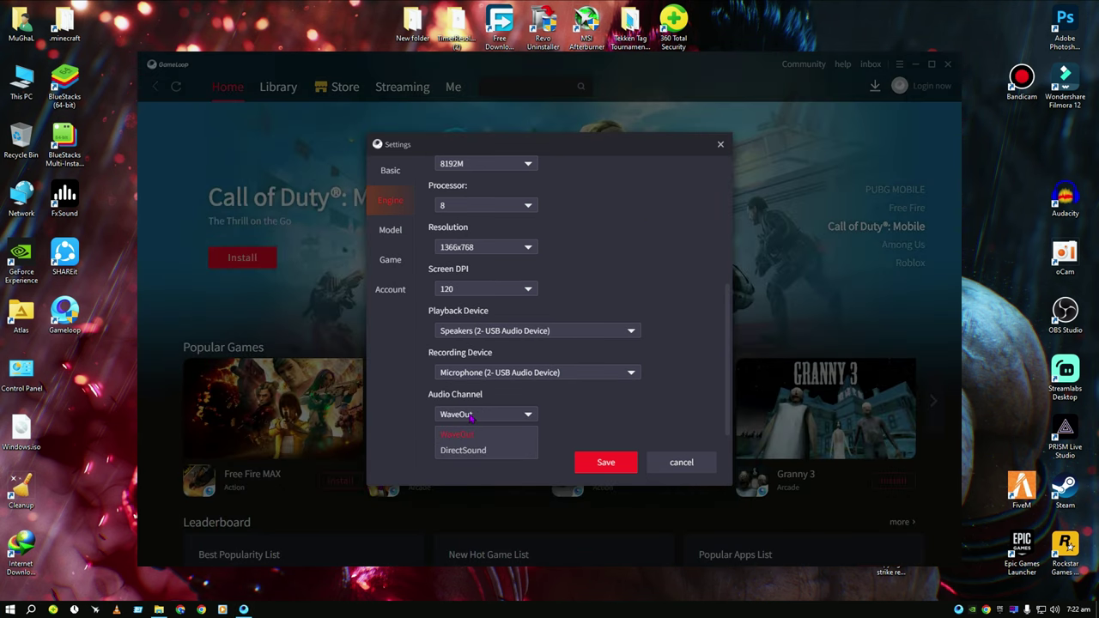
{"action": "left_click", "coordinate": [461, 434]}
{"action": "left_click", "coordinate": [465, 416]}
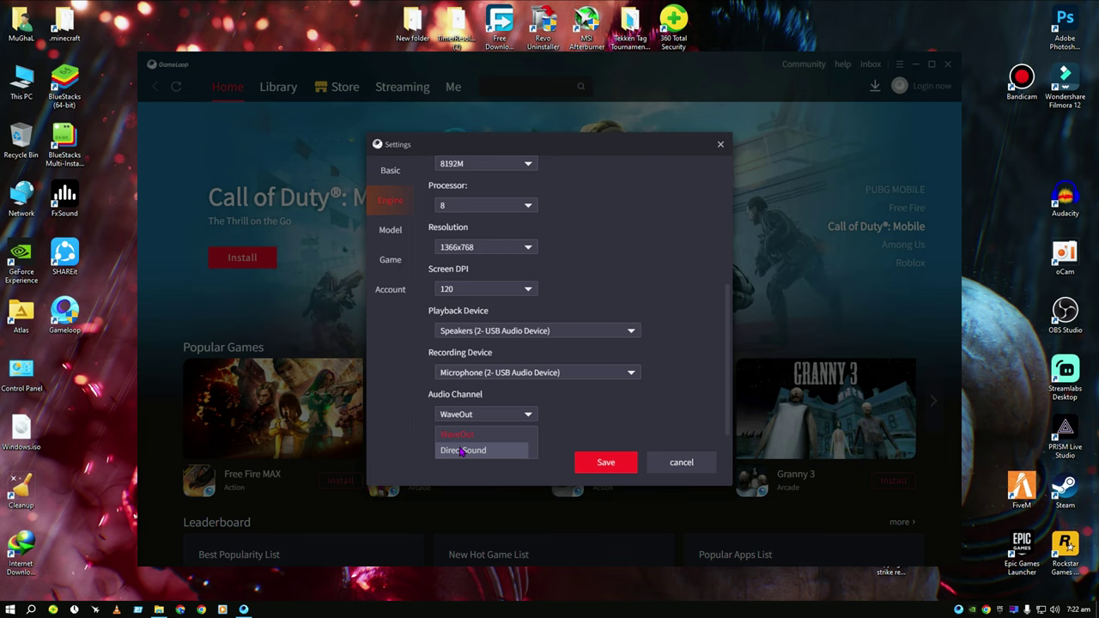
{"action": "left_click", "coordinate": [462, 451]}
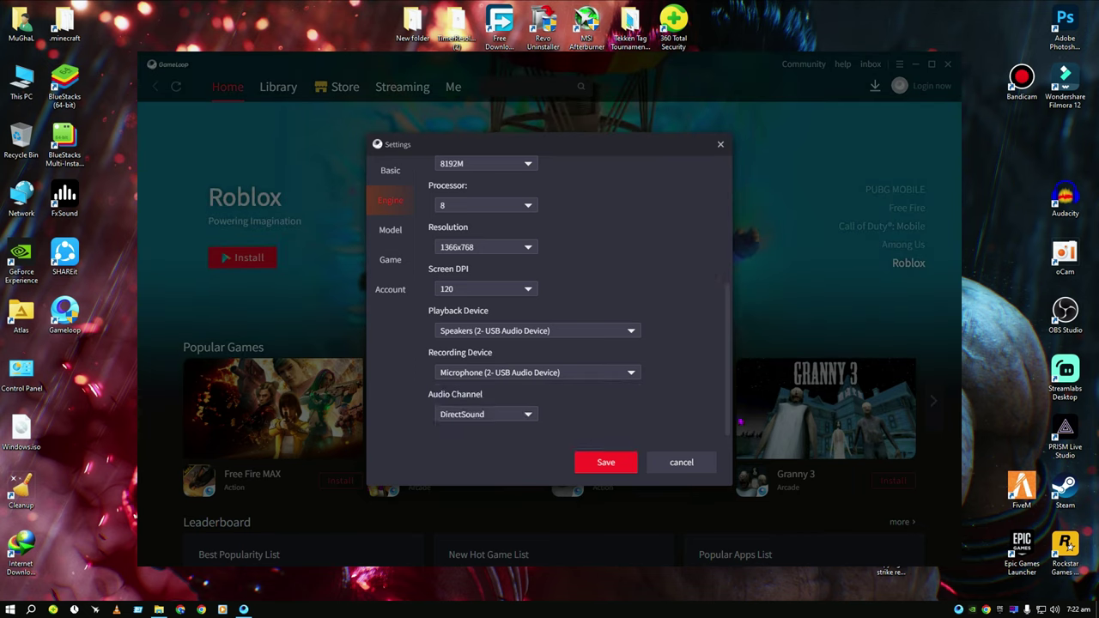
{"action": "left_click", "coordinate": [463, 419]}
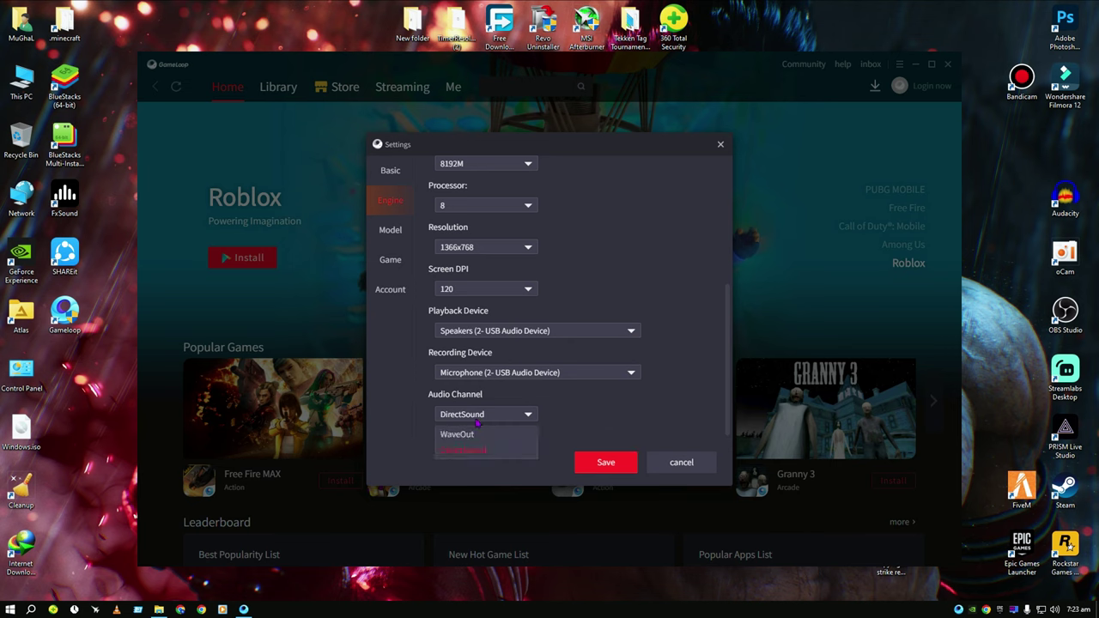
{"action": "left_click", "coordinate": [475, 450]}
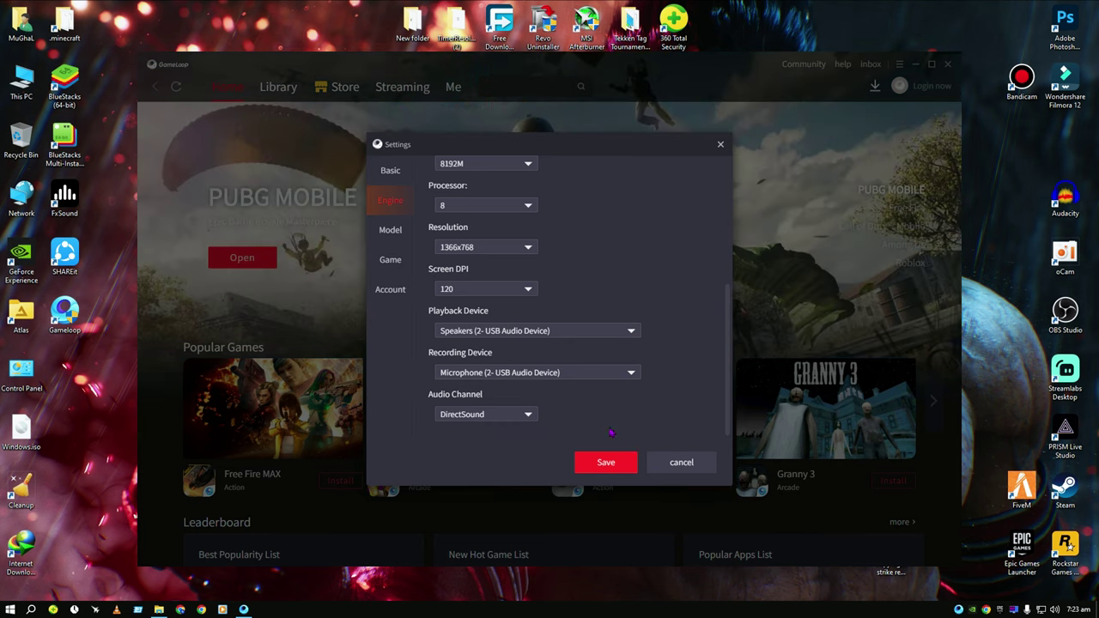
{"action": "left_click", "coordinate": [526, 419]}
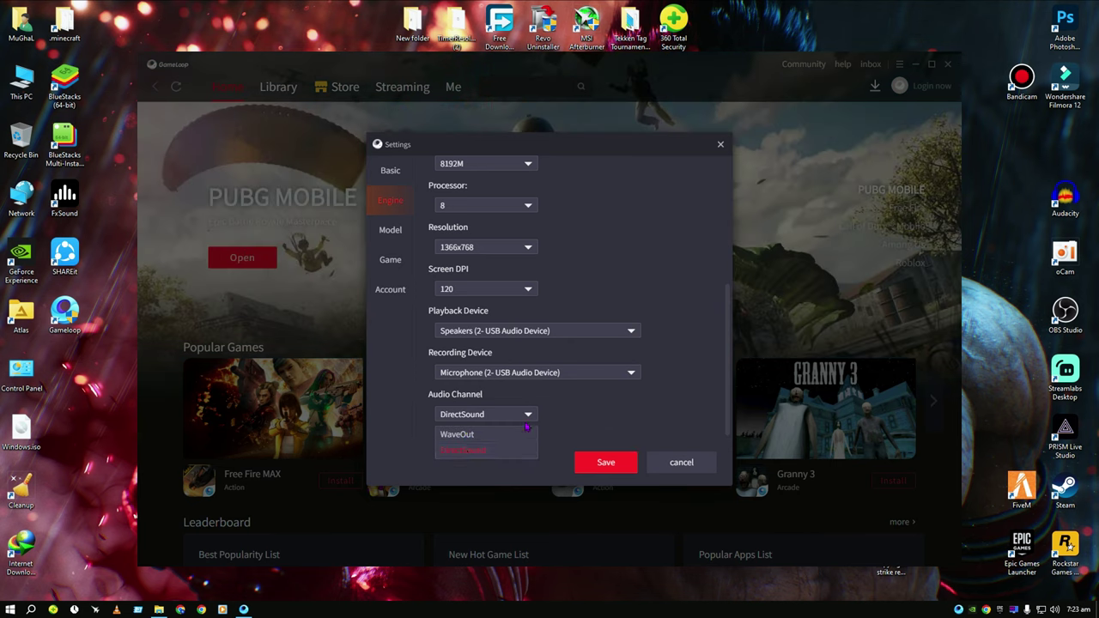
{"action": "left_click", "coordinate": [479, 449]}
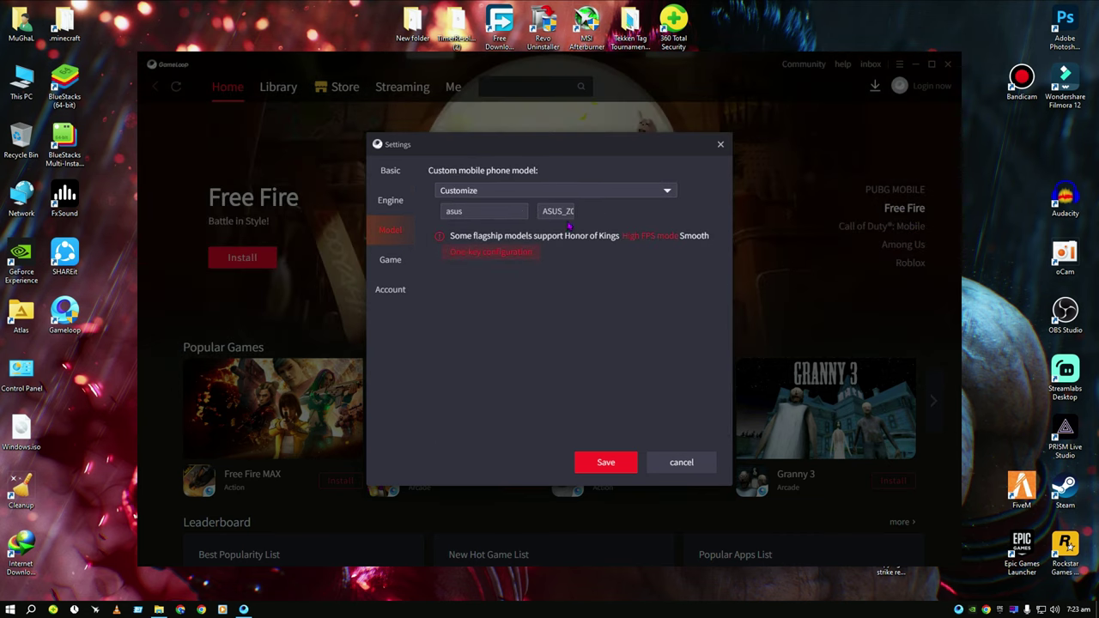
Step: Use the Customize option for the custom mobile phone model in the Model settings
{"action": "left_click", "coordinate": [550, 191]}
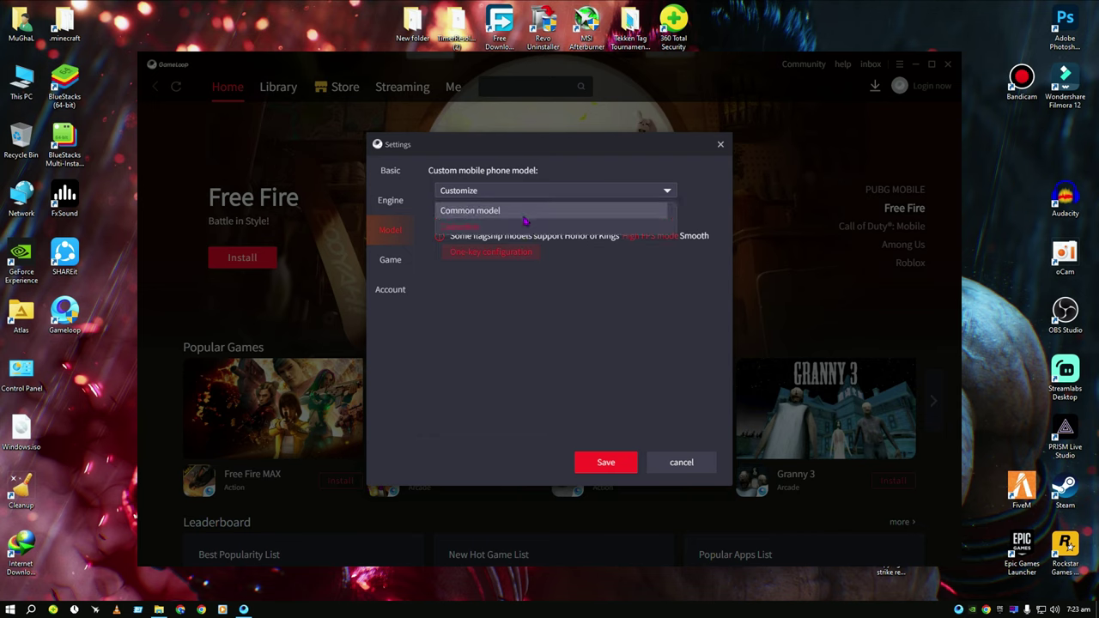
{"action": "left_click", "coordinate": [523, 214]}
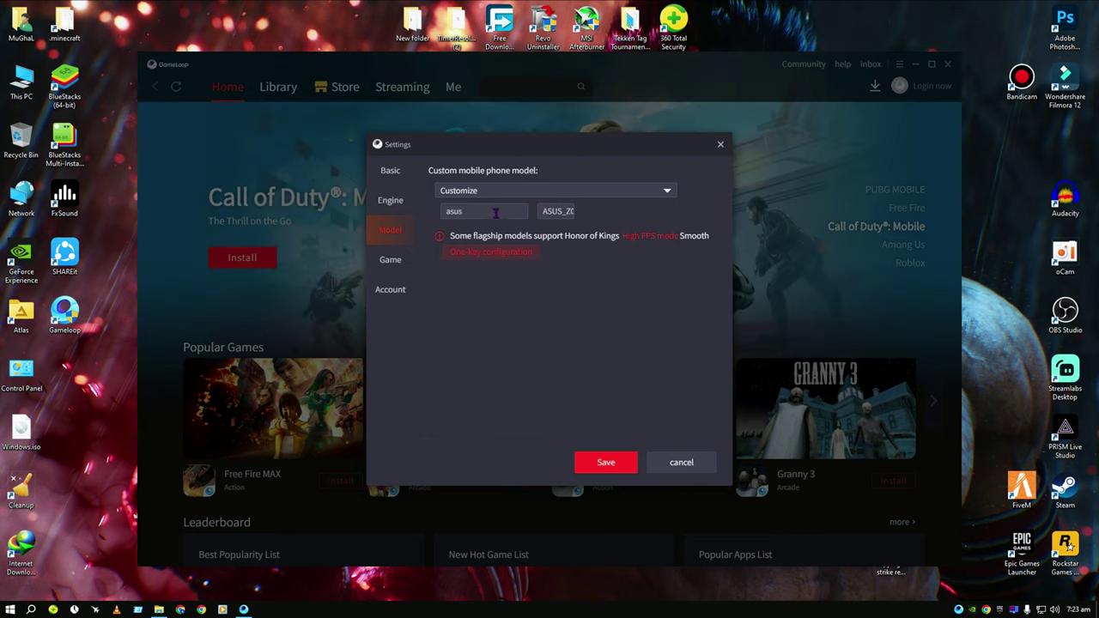
Step: Set PUBG MOBILE's graphics quality to HD and its FPS to 90 in the Game settings
{"action": "left_click", "coordinate": [391, 260]}
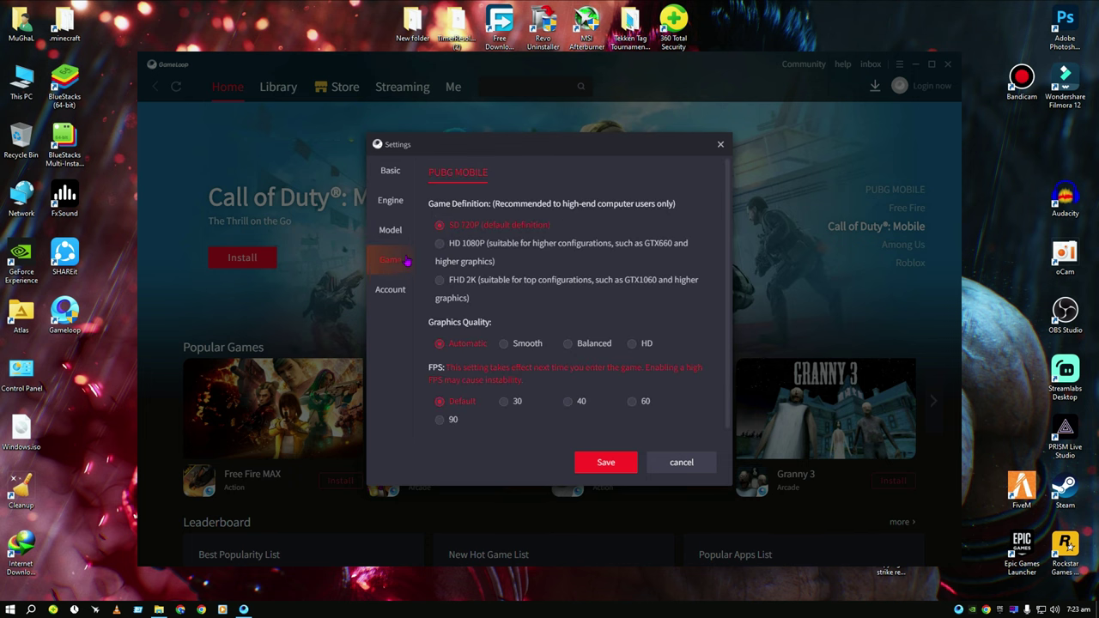
{"action": "left_click", "coordinate": [631, 344]}
{"action": "left_click", "coordinate": [439, 419]}
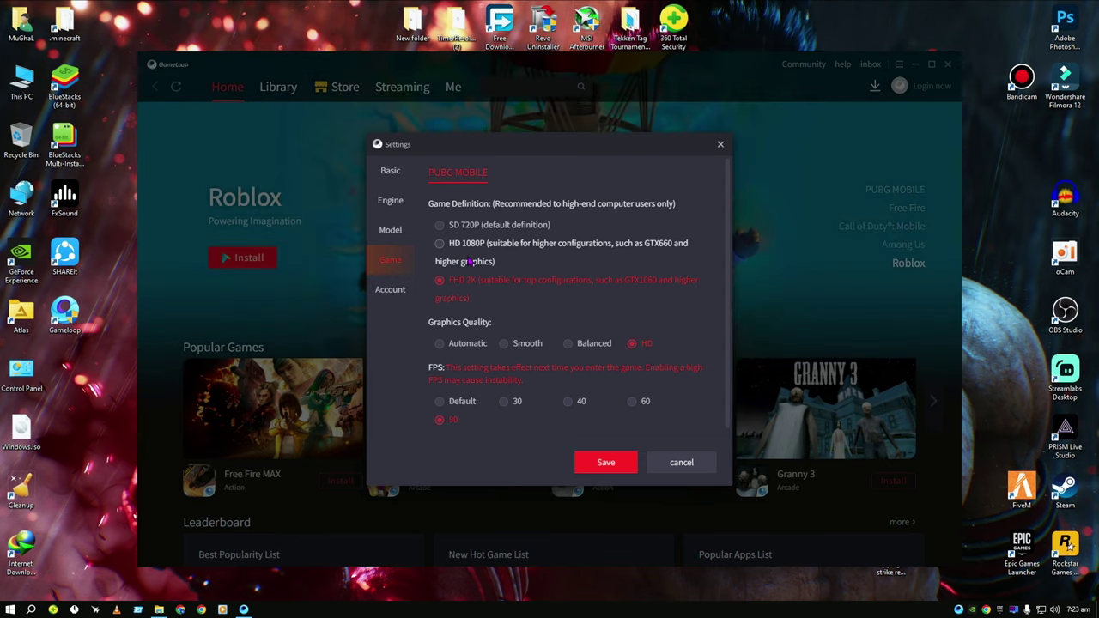
Step: Set PUBG MOBILE's game definition to HD 1080P
{"action": "left_click", "coordinate": [477, 227]}
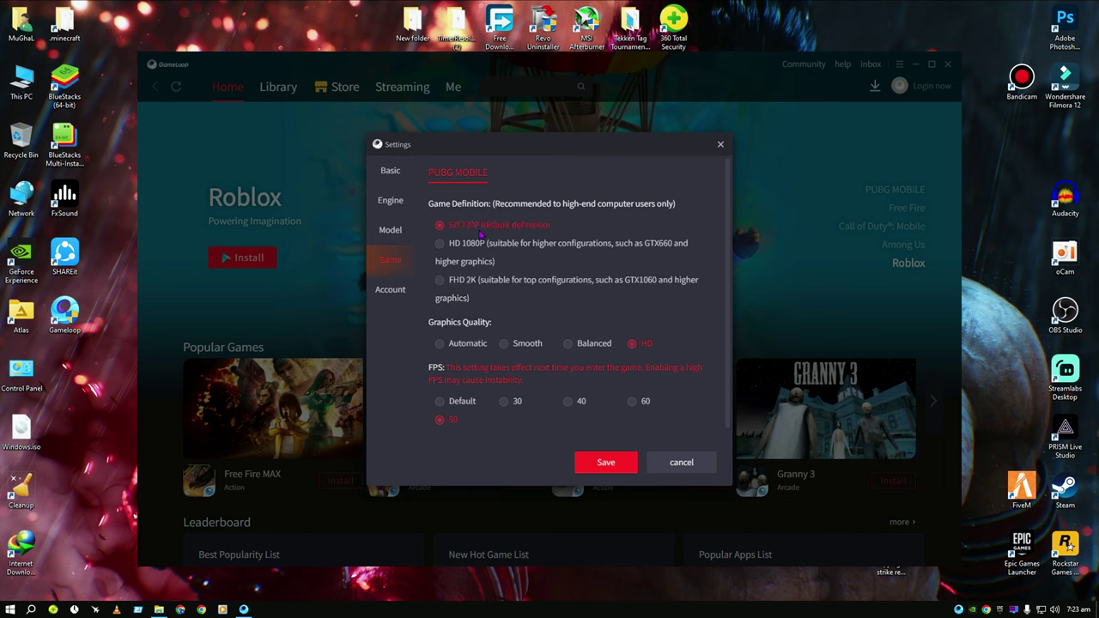
{"action": "left_click", "coordinate": [486, 245]}
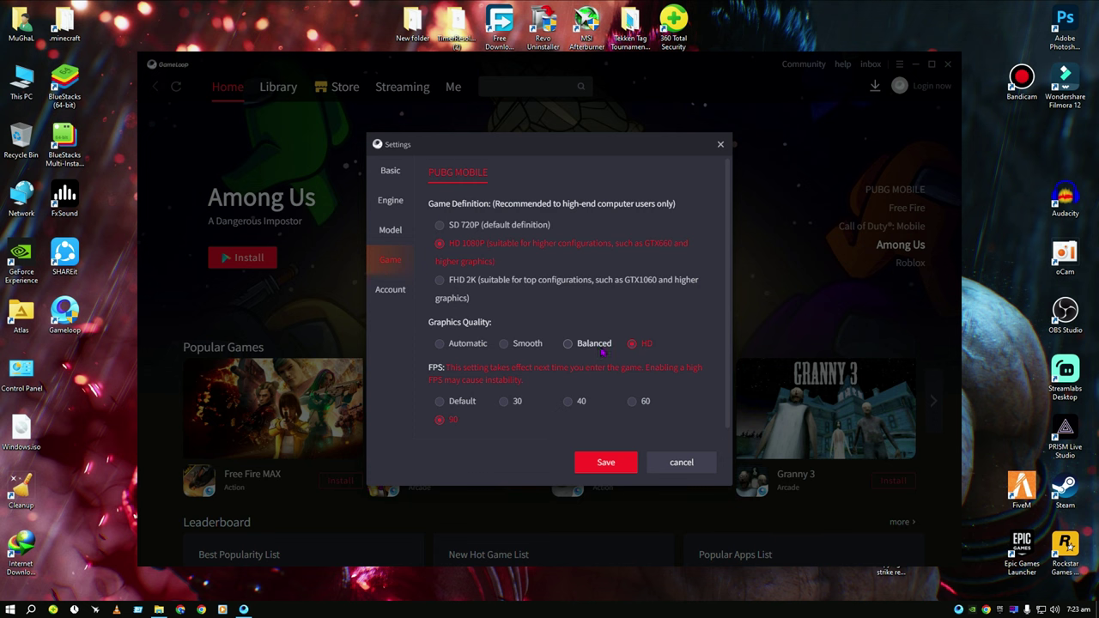
{"action": "scroll", "coordinate": [554, 366], "scroll_direction": "down", "scroll_amount": 1}
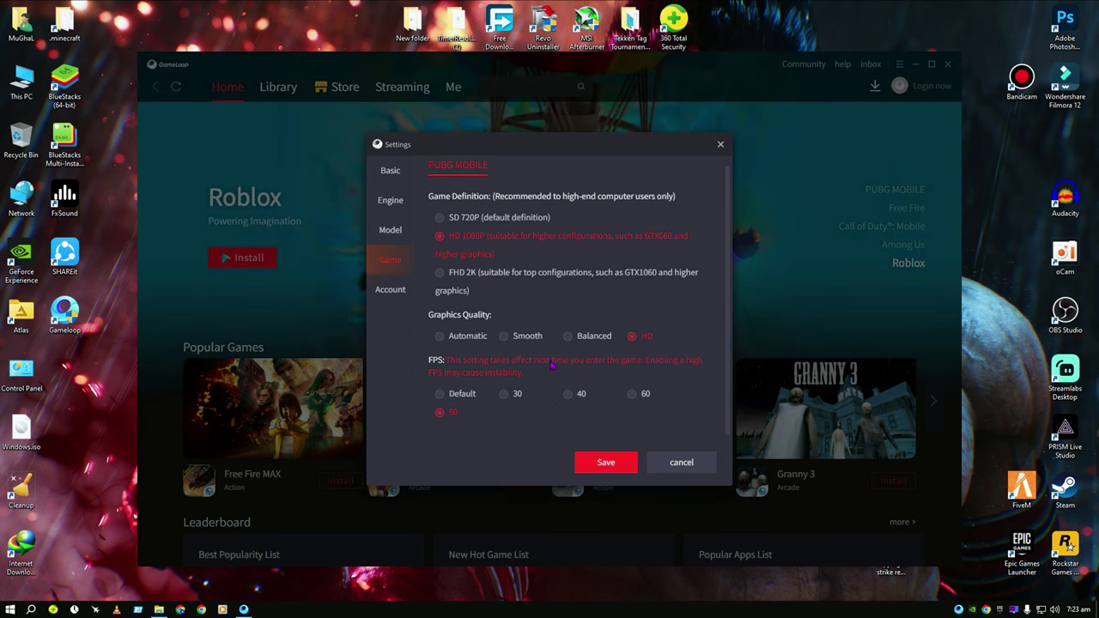
Step: Save the emulator settings and open the Me page listing the installed games
{"action": "left_click", "coordinate": [599, 462]}
{"action": "left_click", "coordinate": [455, 89]}
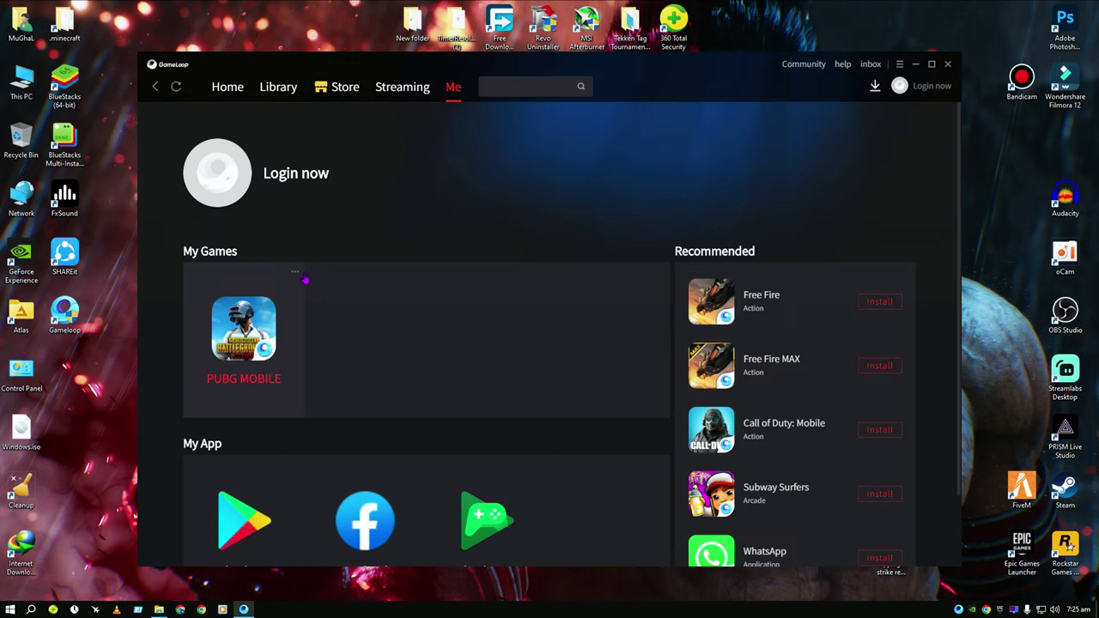